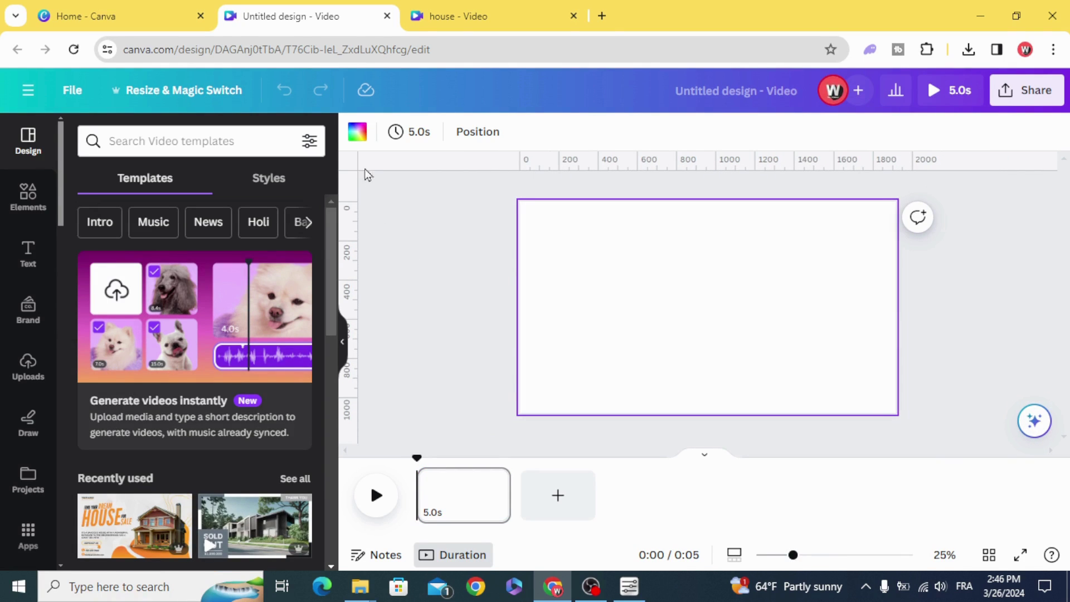
Search the elements library for "grey"
left_click(363, 134)
left_click(493, 286)
left_click(21, 201)
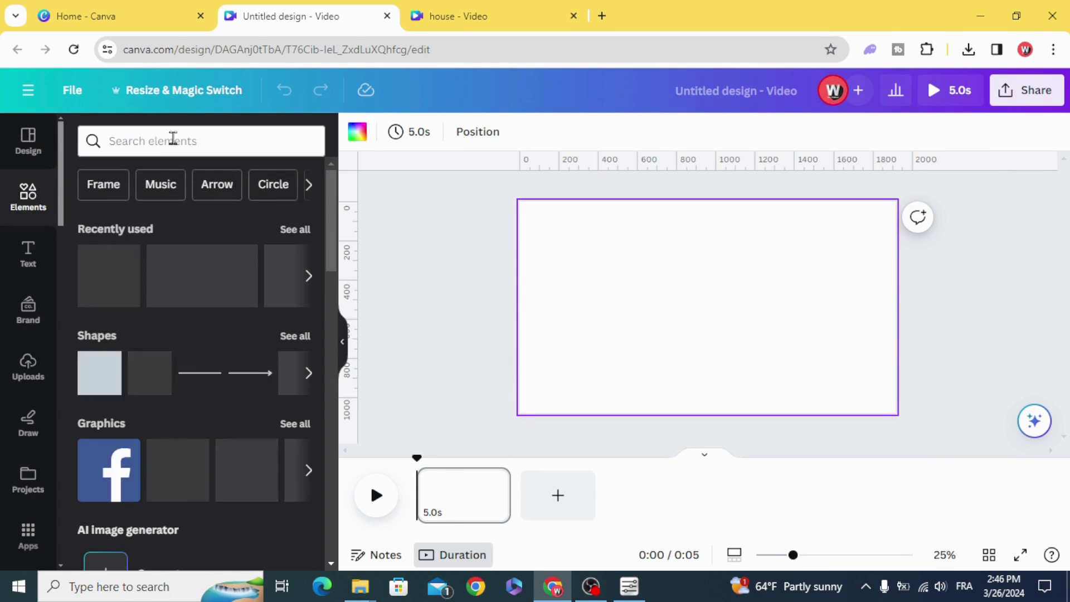
left_click(174, 139)
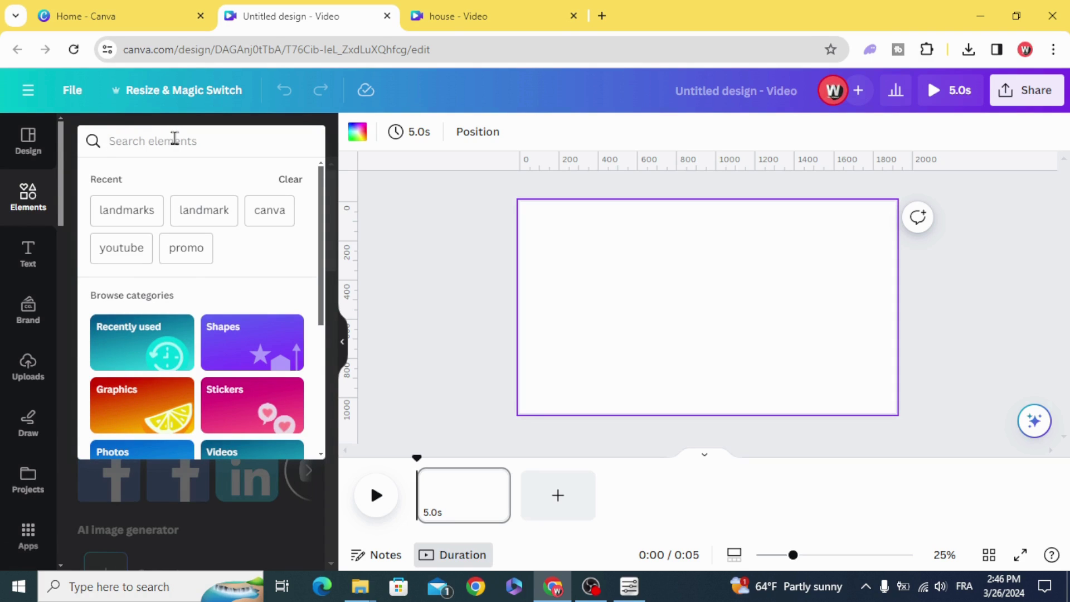
type("grey")
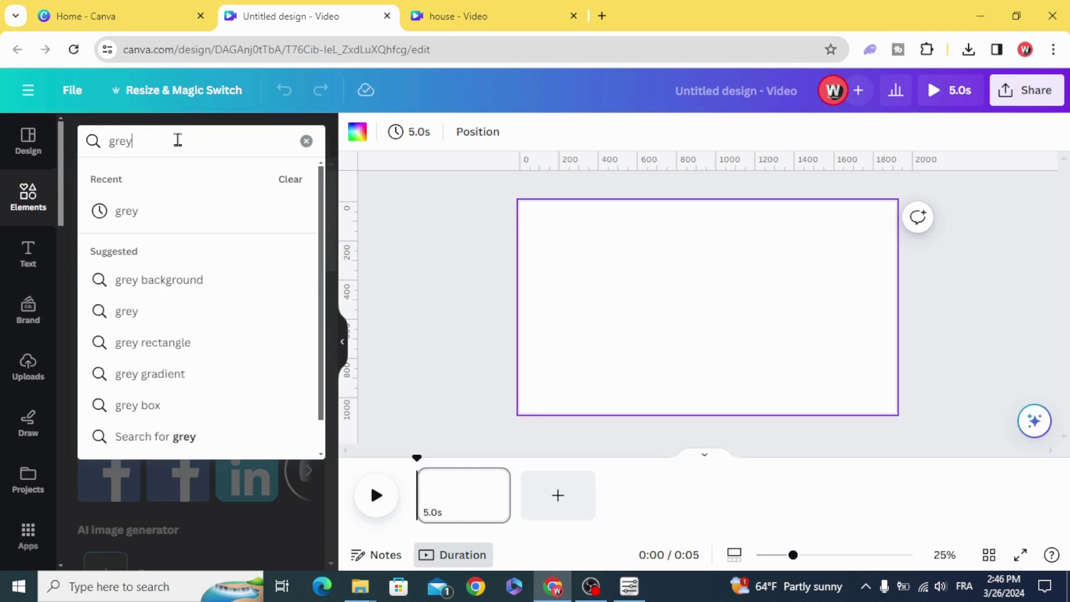
key("Return")
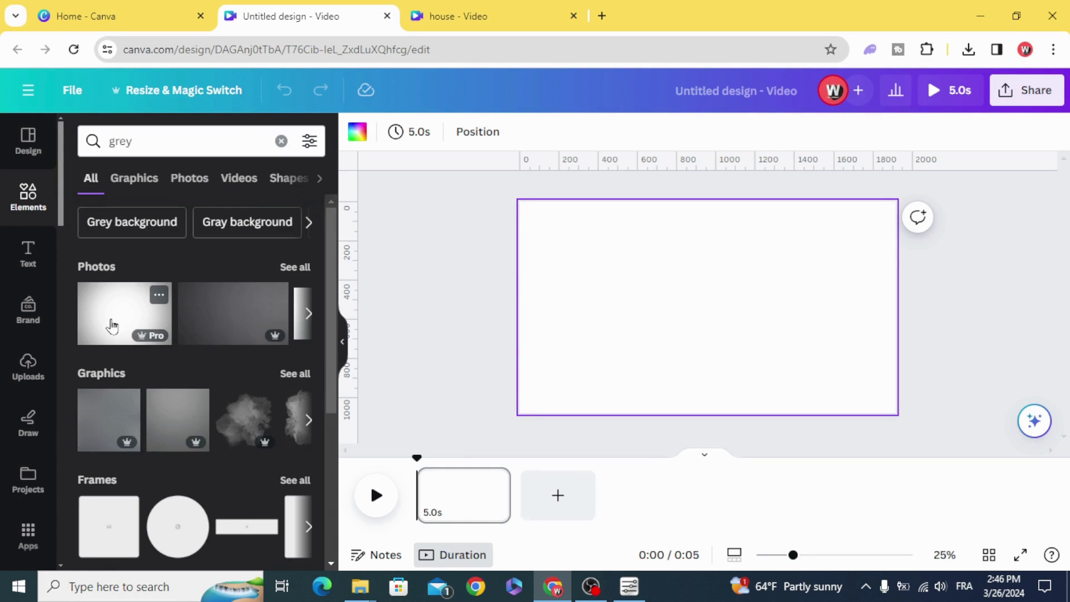
Add the white-to-grey gradient photo and enlarge it to cover the whole page as the background
left_click(112, 326)
left_click_drag(653, 294, 627, 270)
left_click_drag(786, 373, 895, 441)
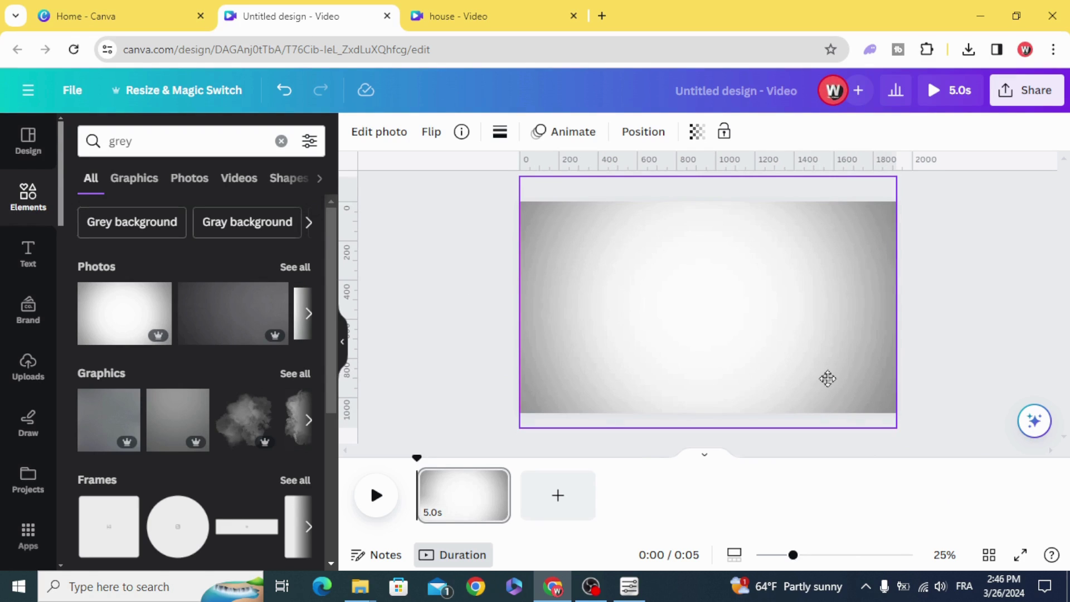
left_click(564, 385)
left_click_drag(564, 384, 560, 371)
left_click(455, 357)
Add a heading to the page and replace its placeholder text with "Looking For"
left_click(30, 254)
left_click(136, 277)
left_click(696, 330)
left_click(690, 310)
left_click(690, 310)
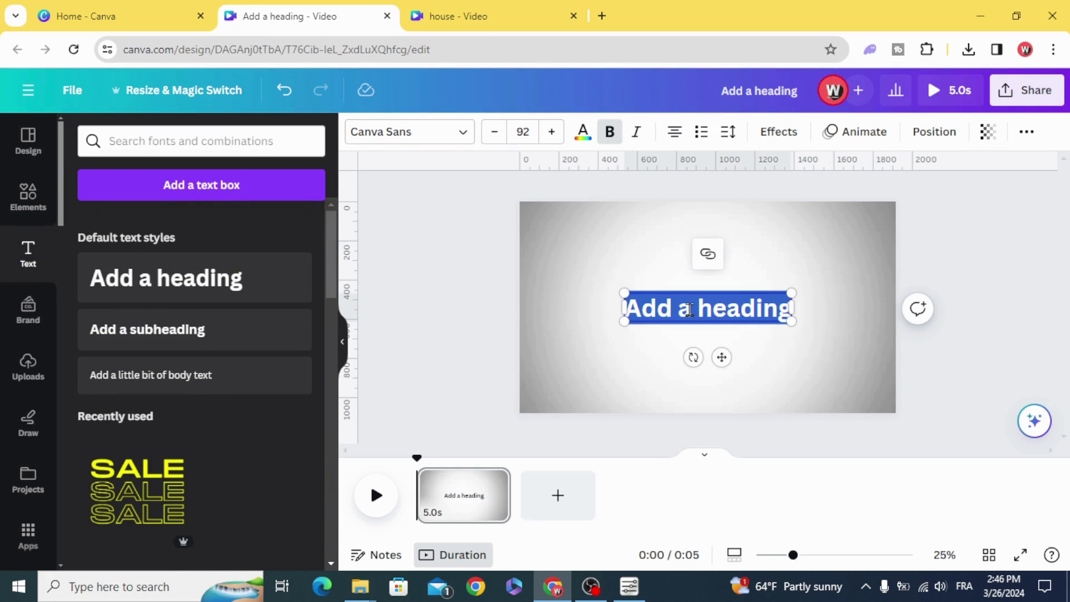
type("Looking")
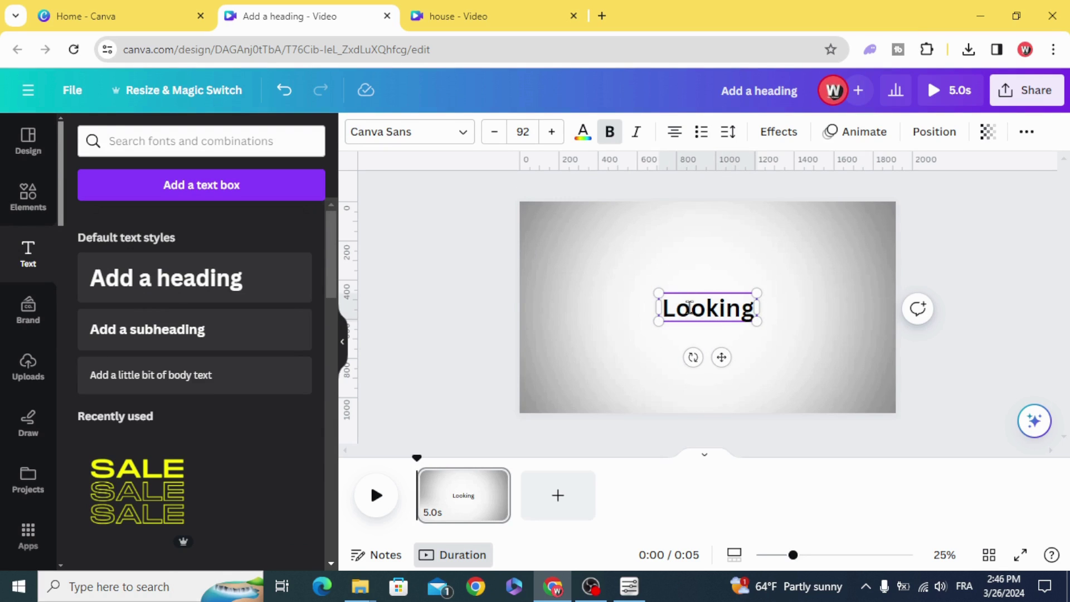
type(" For")
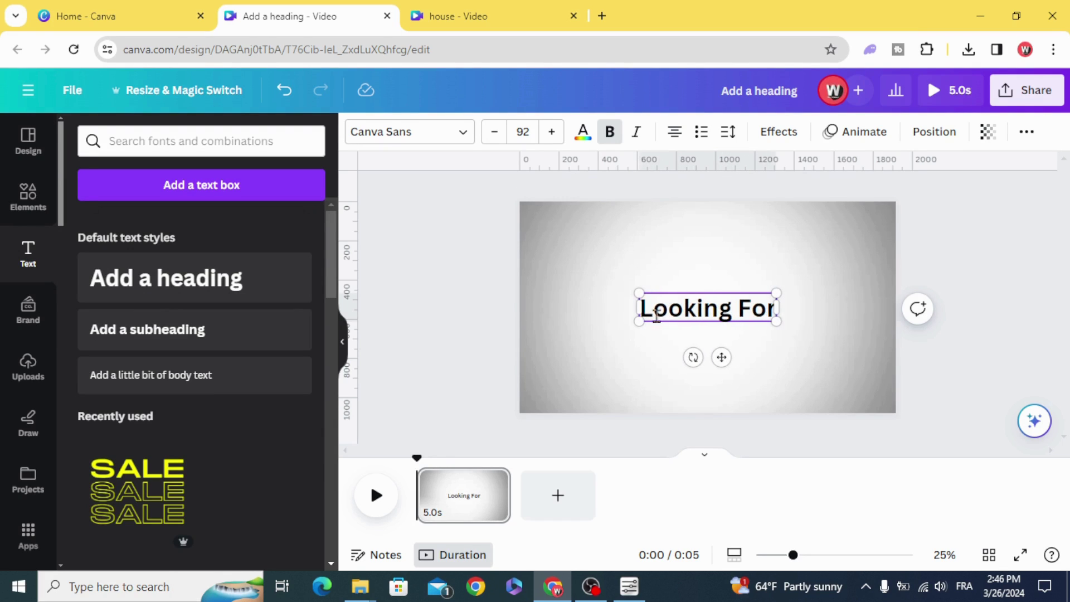
Set the heading's font to Guerrilla, enlarge it to about size 176 and centre it on the page
left_click(421, 144)
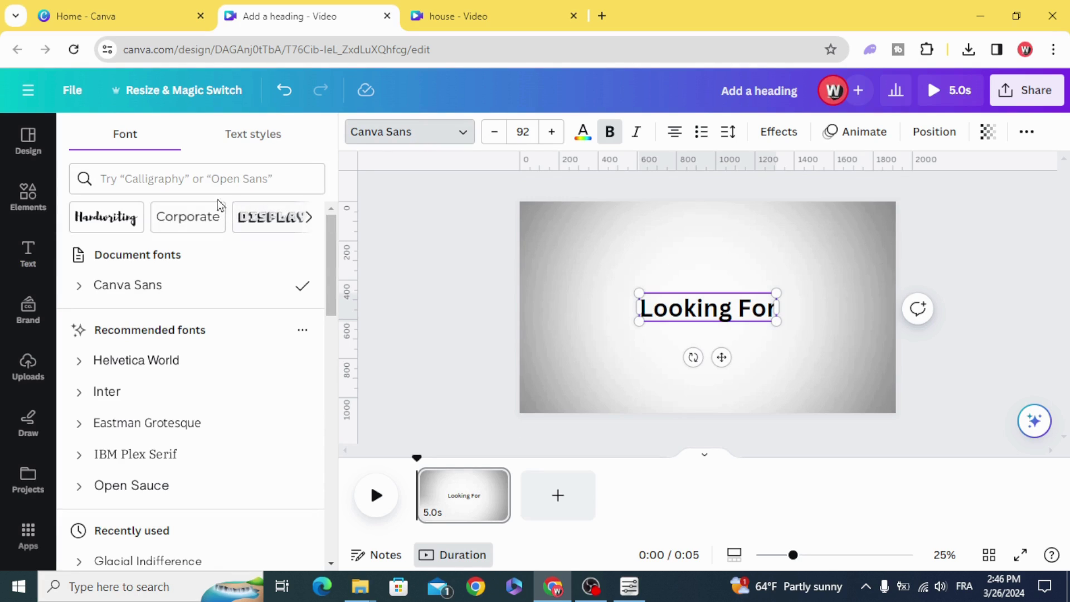
left_click(211, 177)
type("gu")
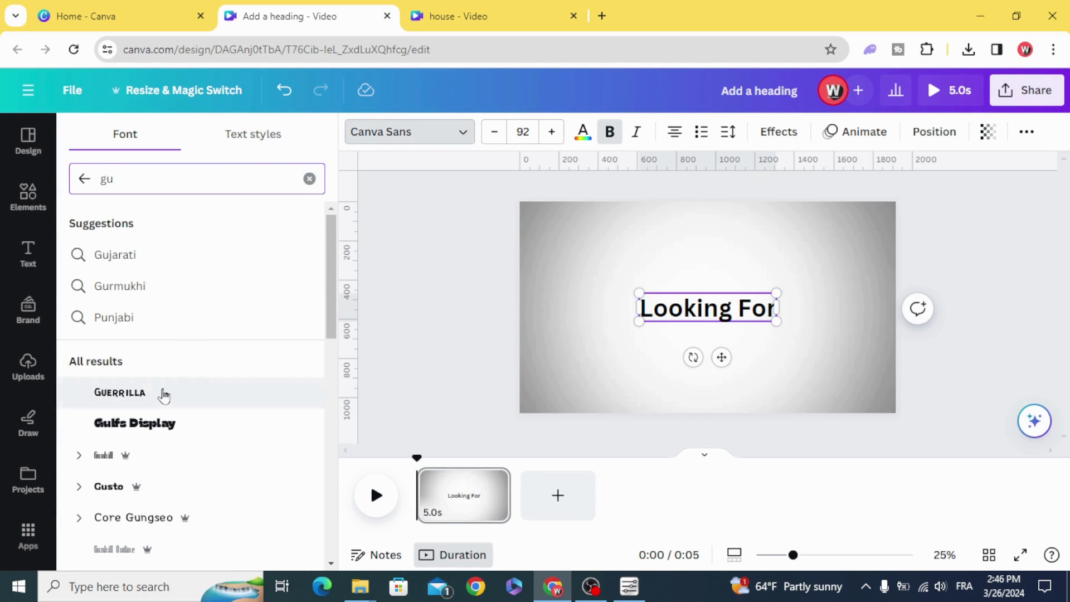
left_click(164, 396)
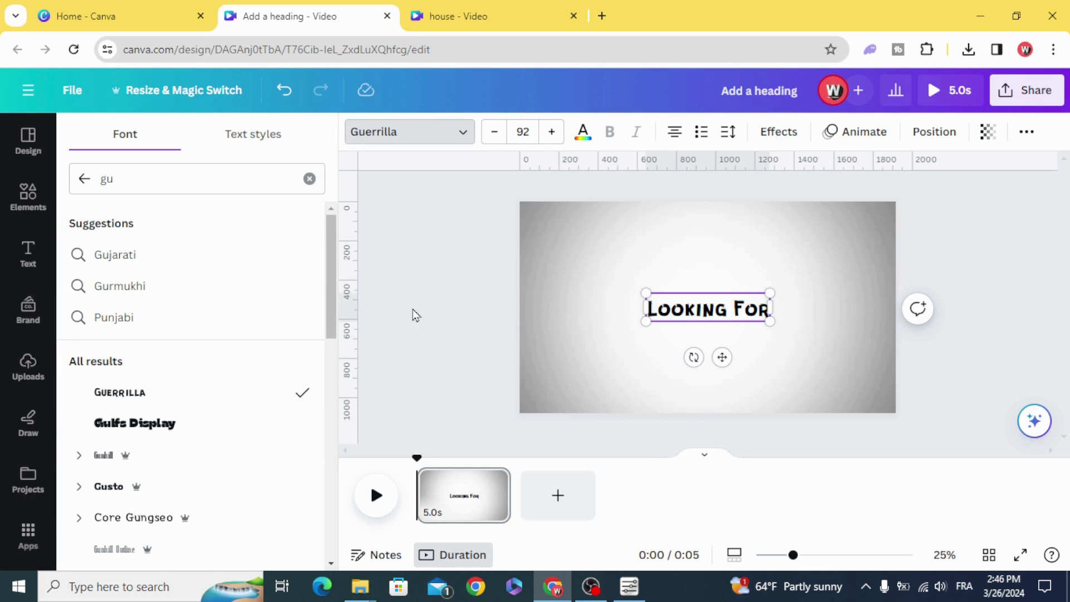
left_click_drag(646, 293, 543, 243)
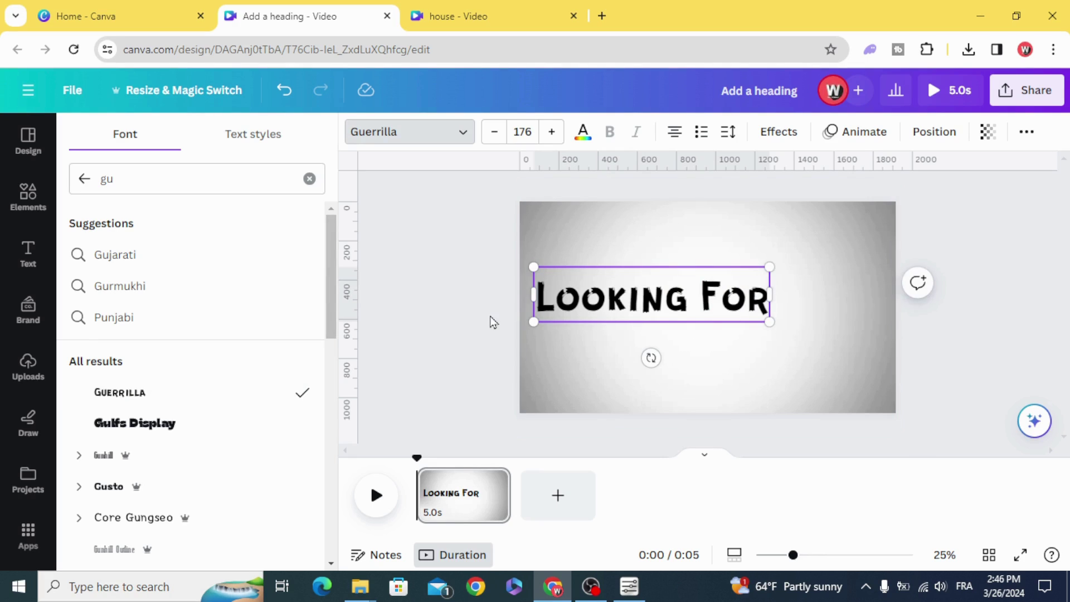
left_click(601, 292)
left_click_drag(600, 293, 655, 305)
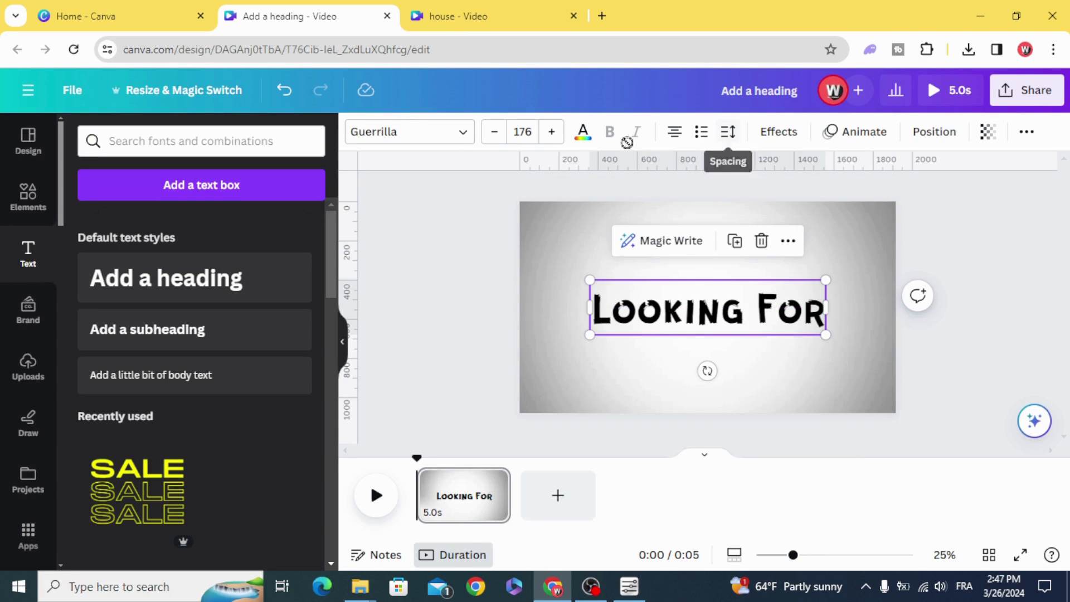
Color only the word "Looking" in the heading with the custom pinkish red #FF004D
double_click(612, 305)
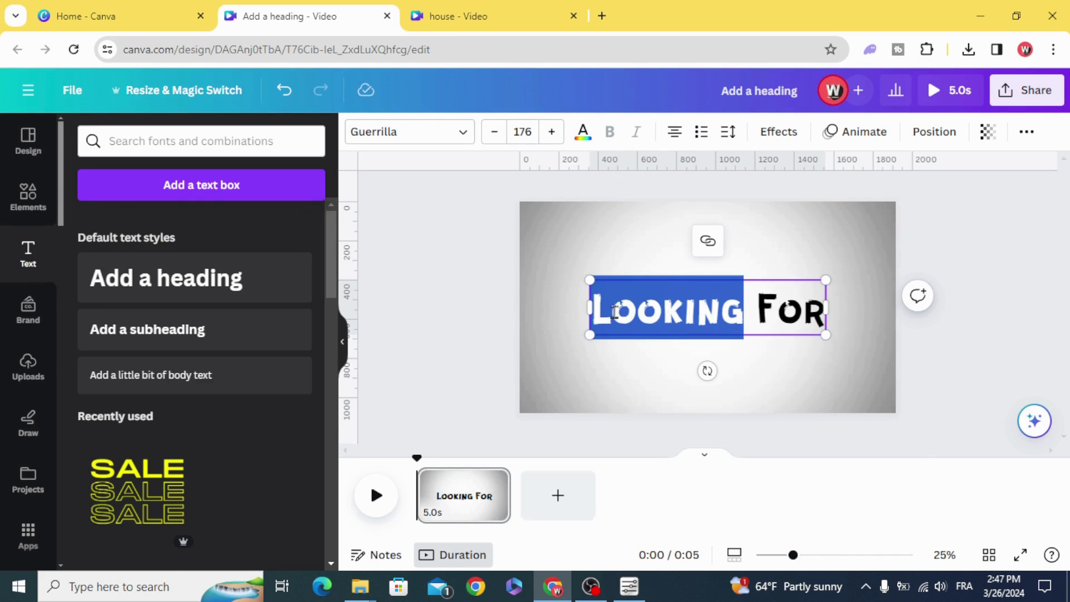
left_click(583, 132)
left_click(75, 229)
left_click(285, 361)
left_click_drag(299, 309, 295, 267)
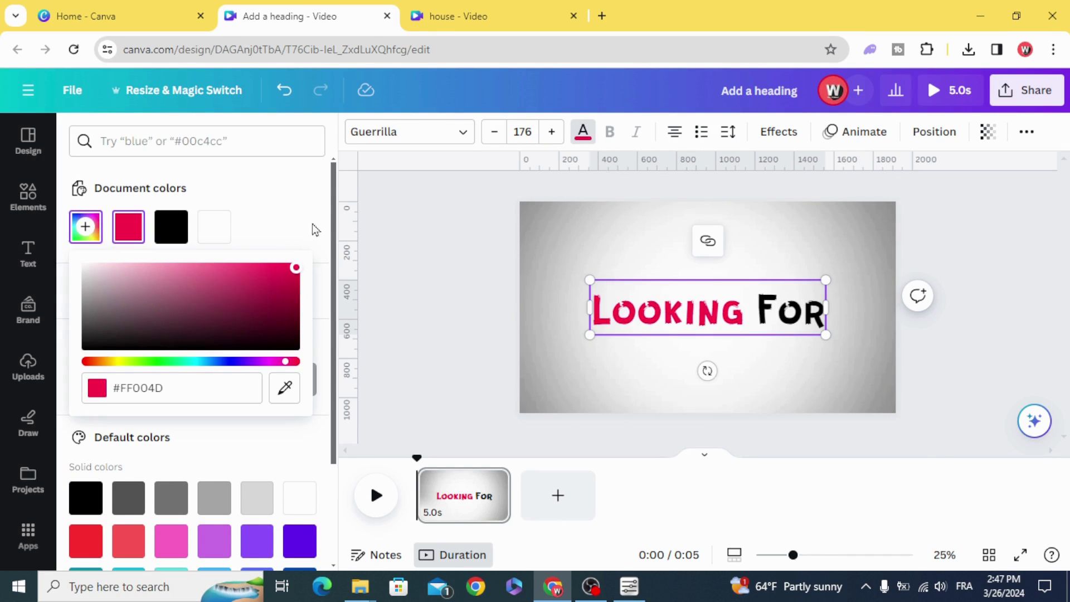
left_click(411, 256)
Apply the Ascend writing animation to the "Looking For" heading
left_click(677, 309)
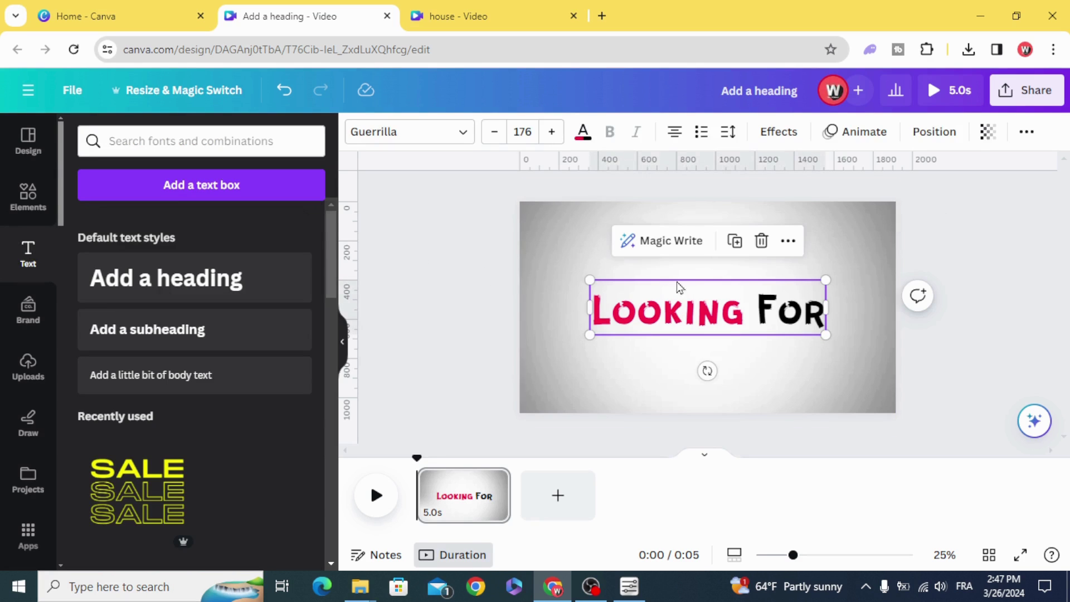
left_click(853, 133)
scroll(223, 377, "down", 5)
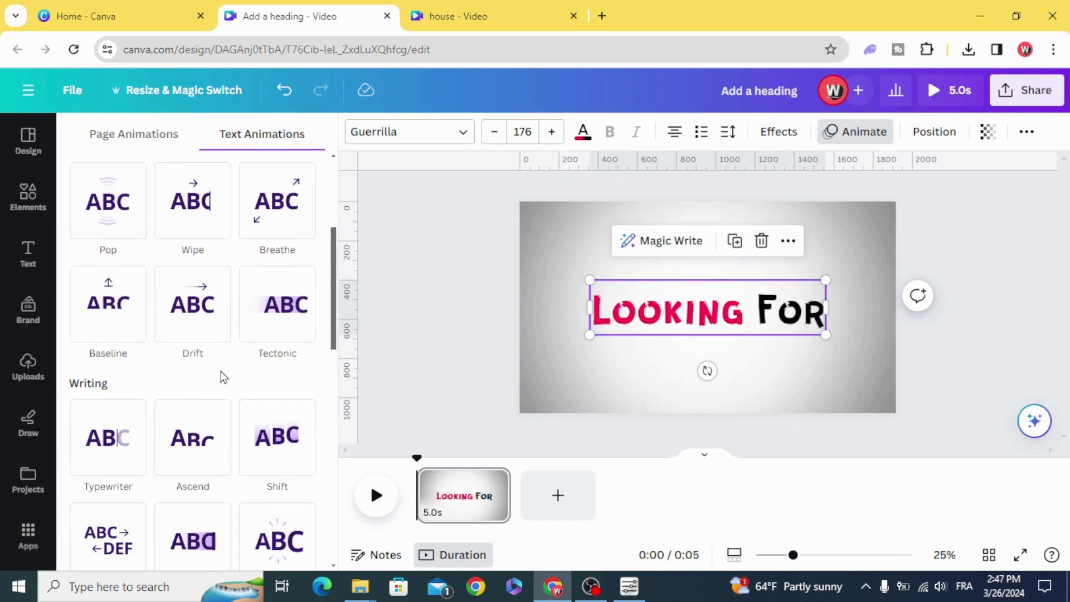
scroll(193, 335, "down", 3)
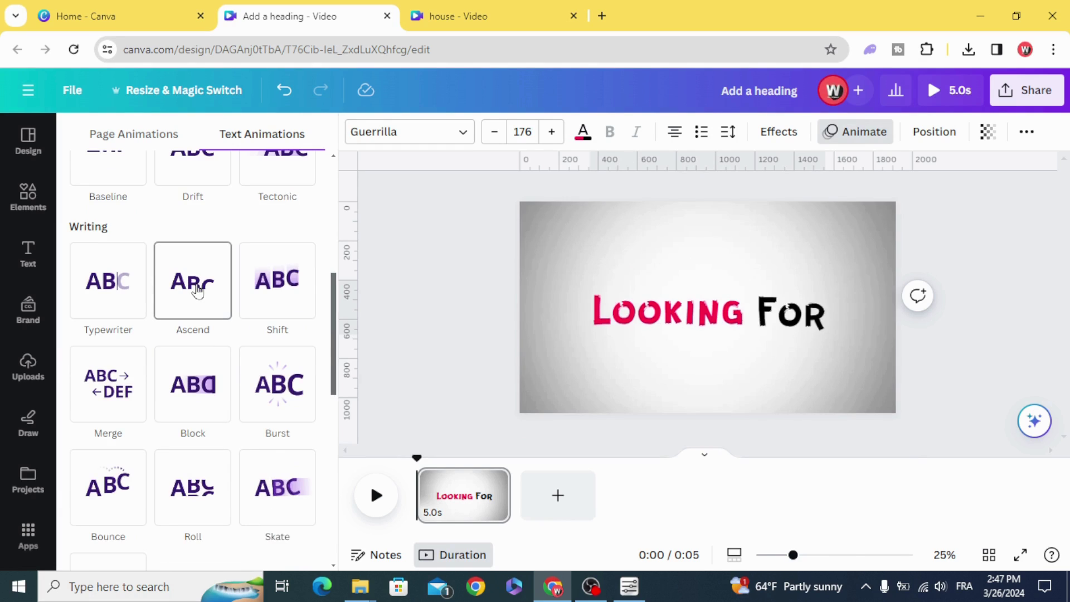
left_click(197, 290)
scroll(195, 278, "down", 3)
scroll(191, 227, "up", 2)
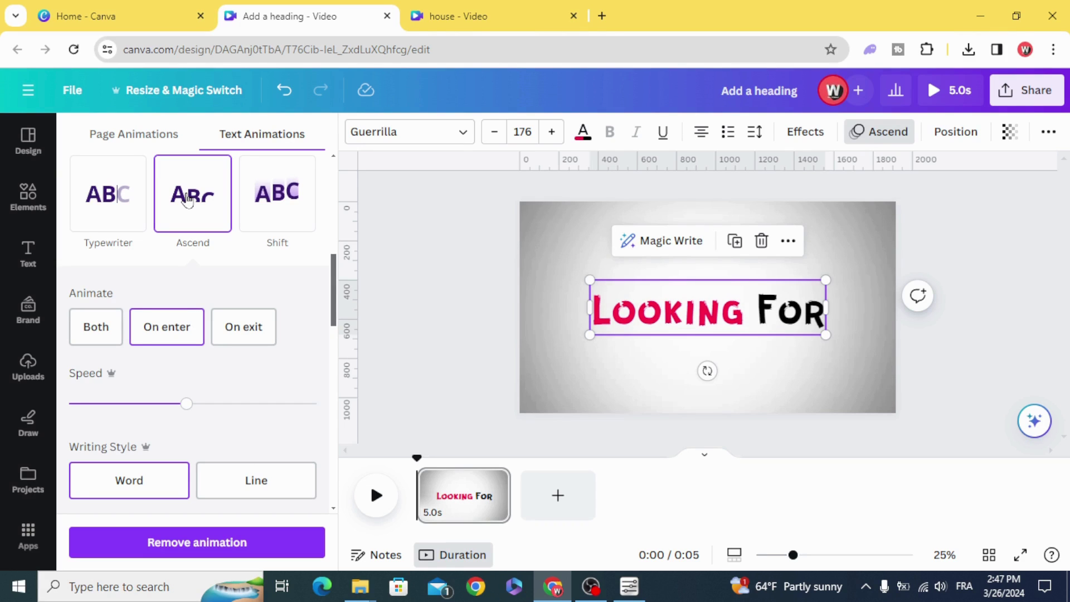
Set the Ascend animation to play on enter with the Word writing style, at a slower speed
left_click(173, 328)
scroll(145, 379, "down", 2)
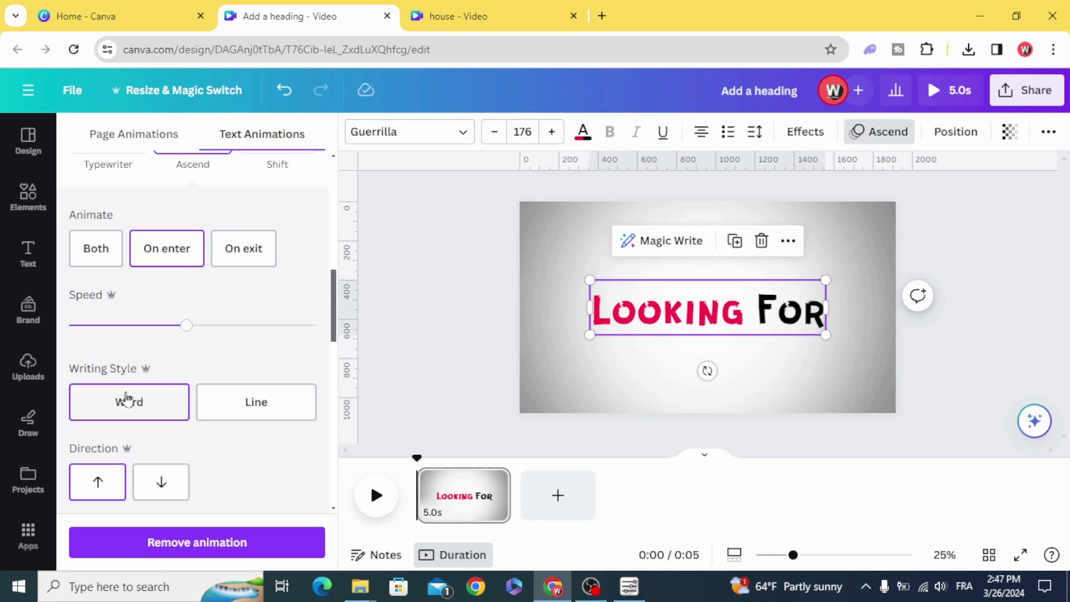
left_click(128, 402)
left_click_drag(188, 327, 139, 328)
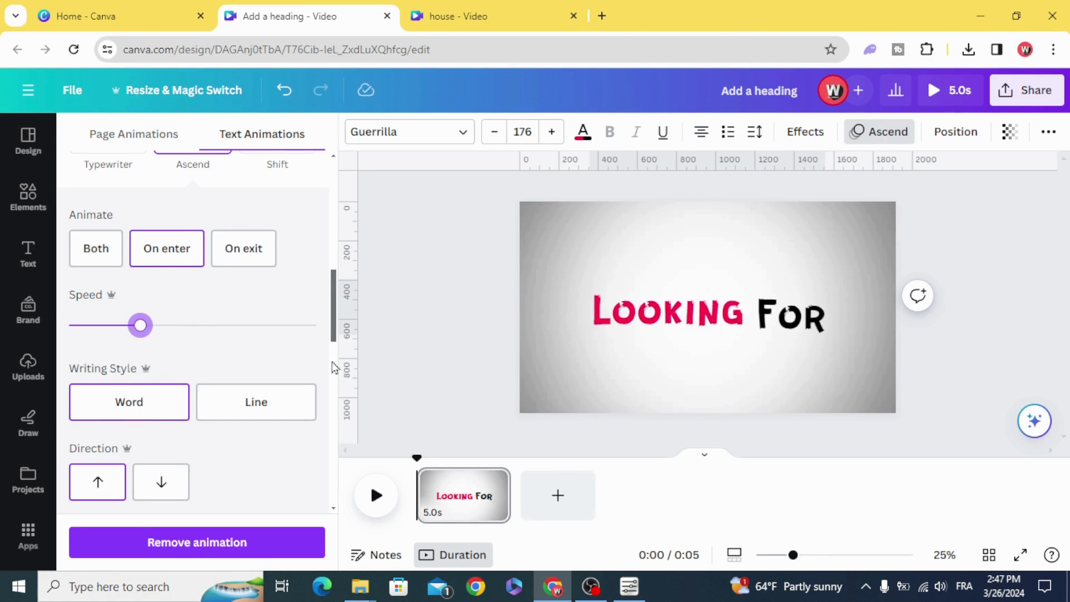
left_click(463, 359)
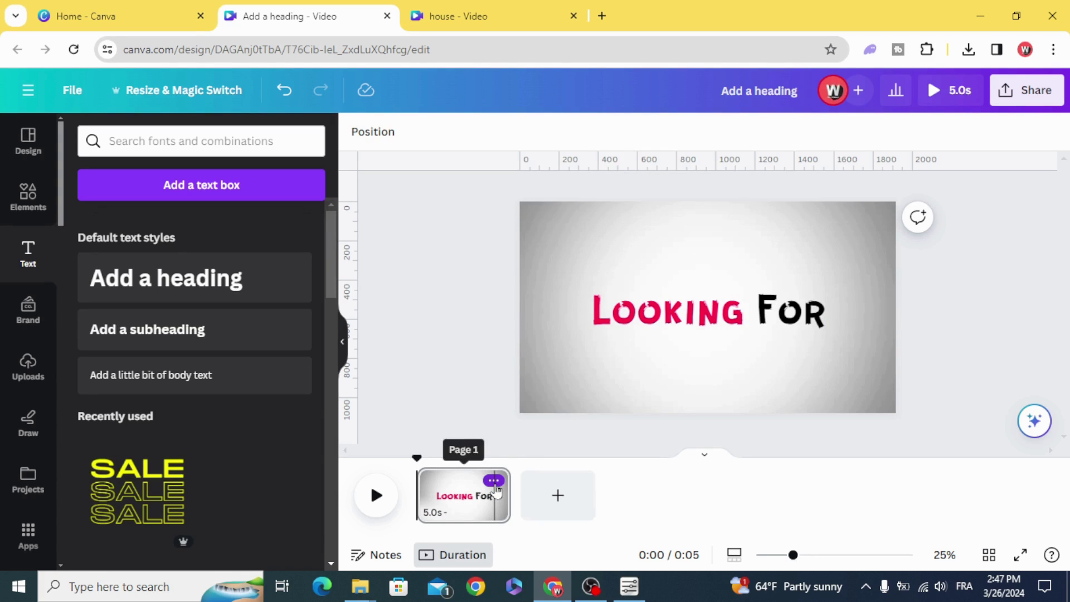
Duplicate the page and replace the heading on the copy with "A DREAM"
left_click(494, 481)
left_click(549, 234)
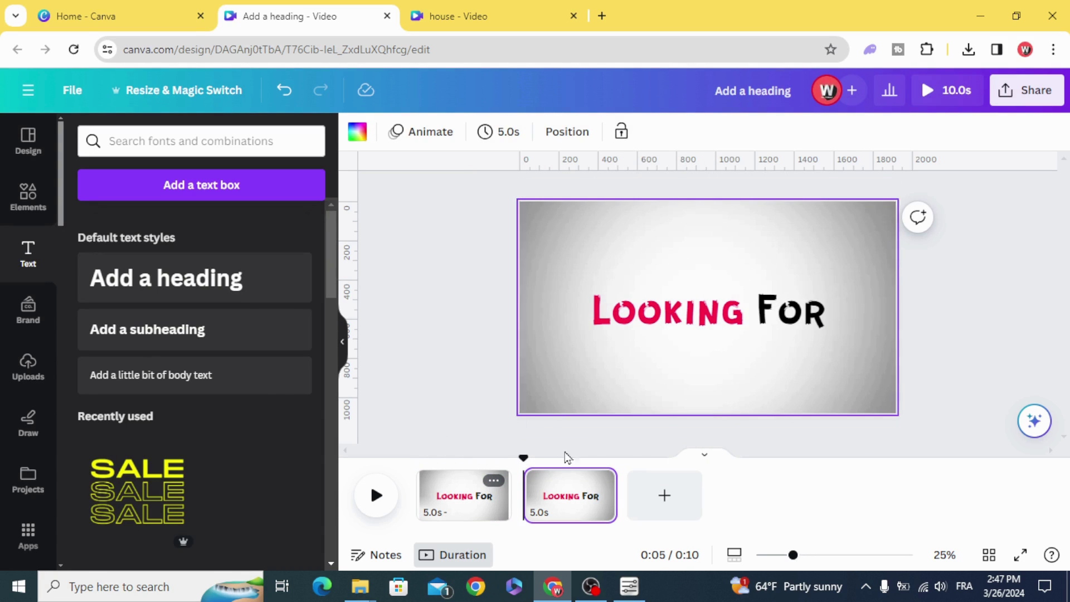
double_click(663, 326)
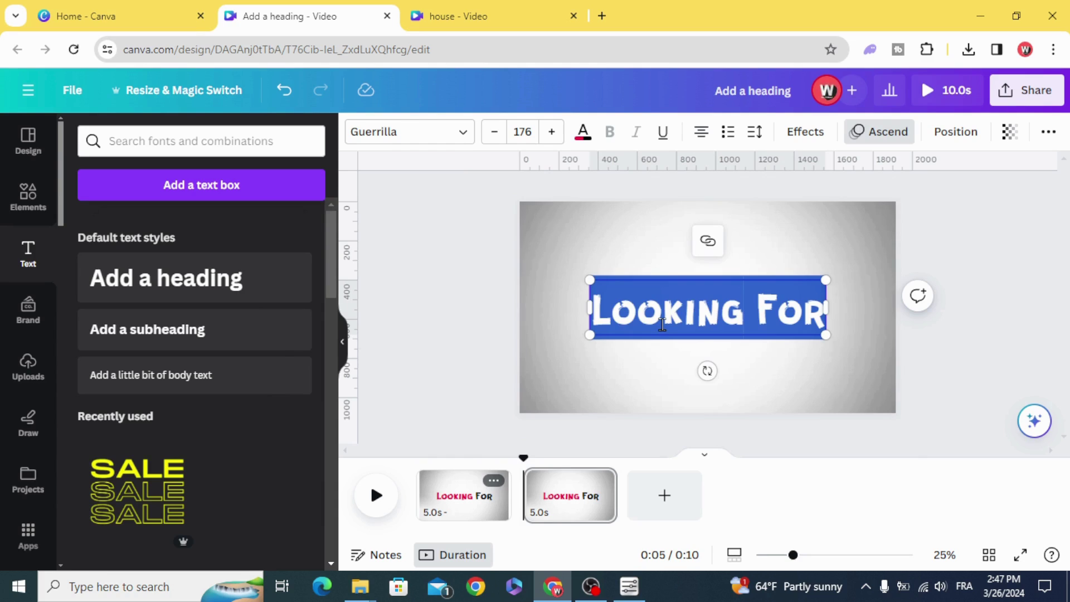
type("A")
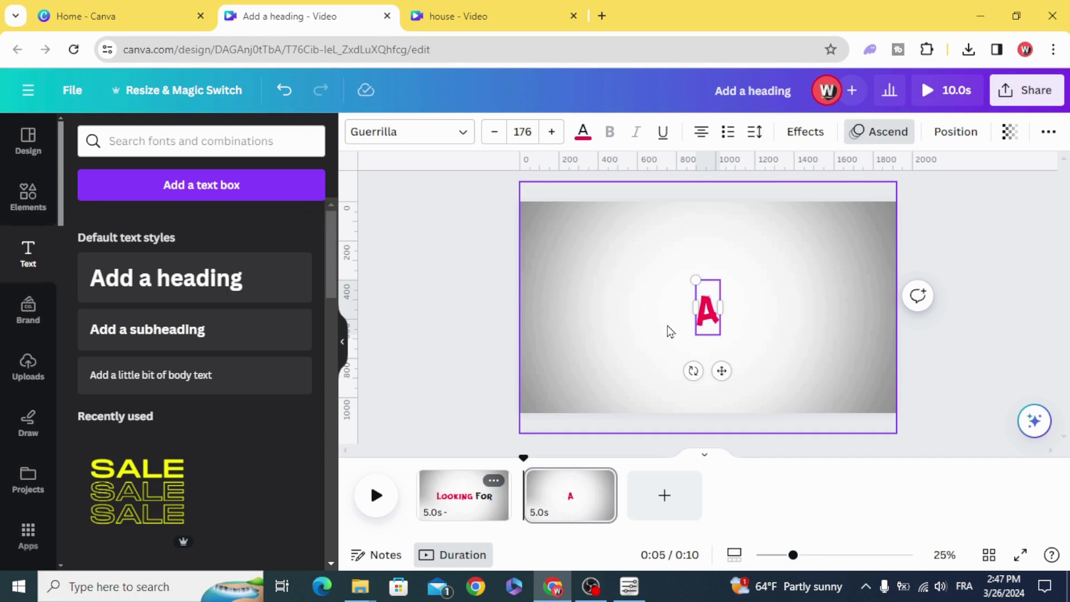
key("Escape")
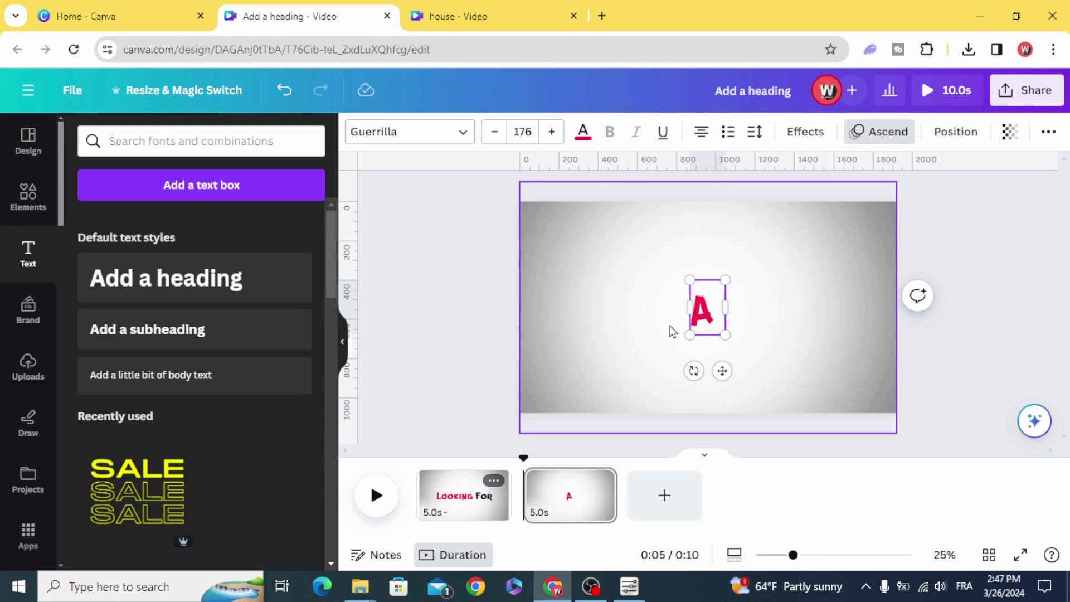
left_click(671, 331)
type("DREAM")
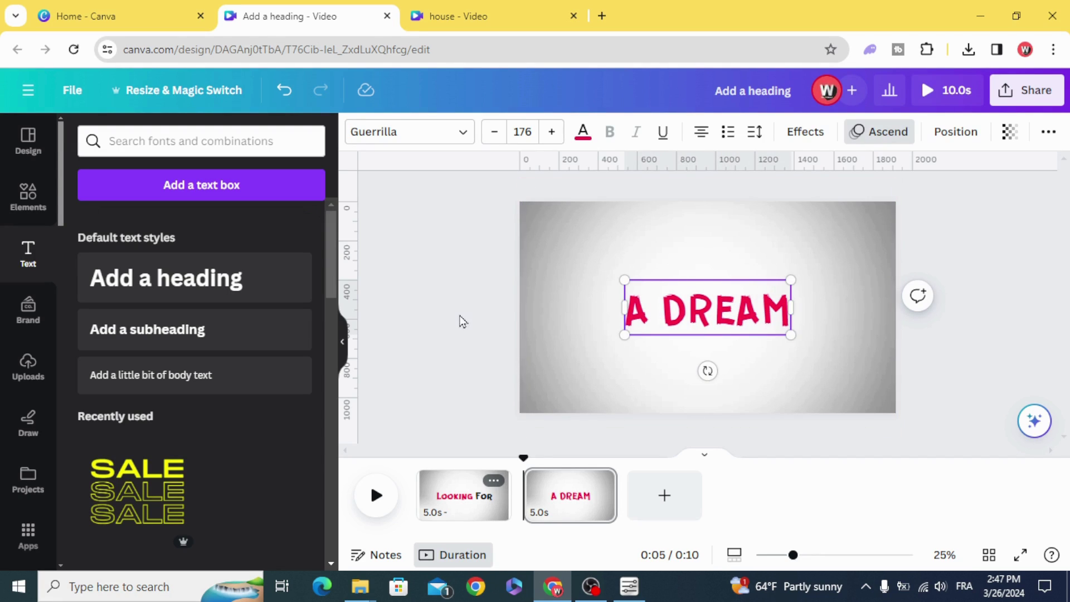
Move "A DREAM" to the page's upper left and add a duplicate beneath it reading "HOUSE"
left_click(460, 321)
left_click_drag(667, 316, 583, 268)
left_click(650, 193)
double_click(628, 306)
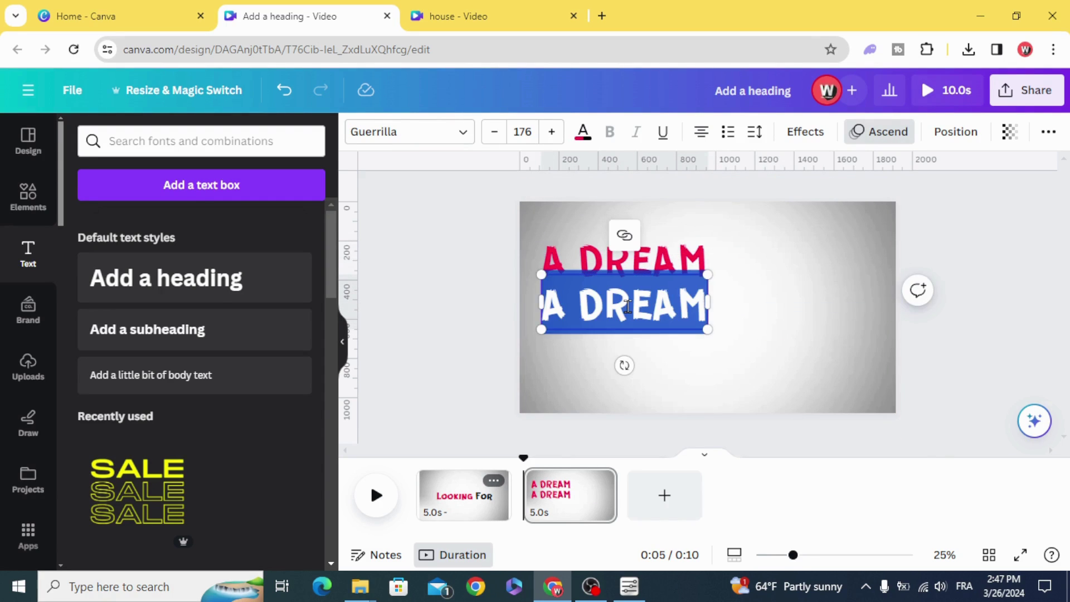
type("HOU")
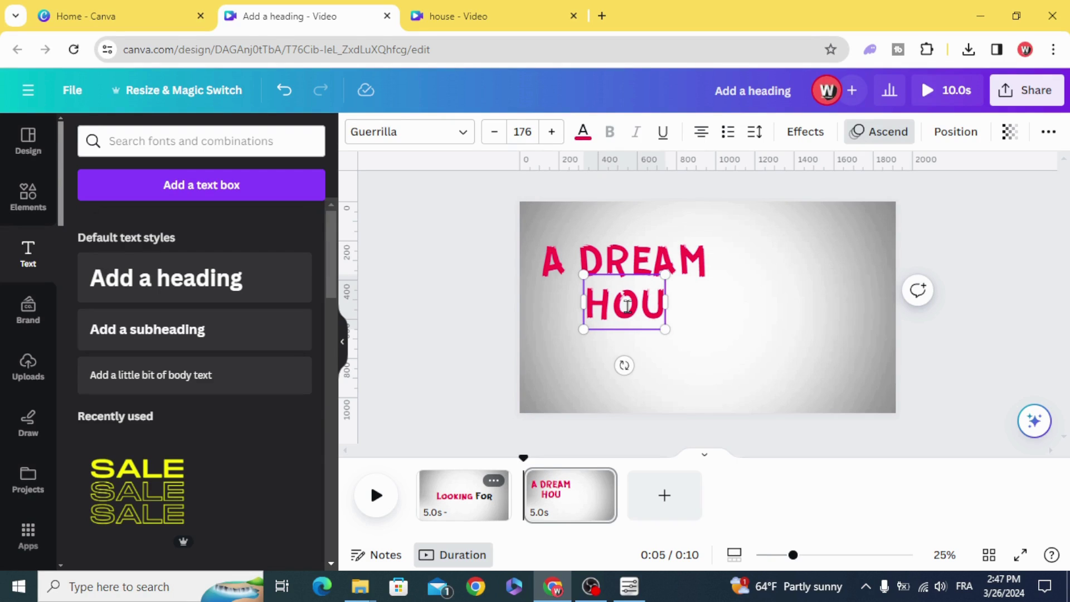
type("SE")
Change the color of the "A DREAM" text to black
left_click(603, 254)
double_click(602, 253)
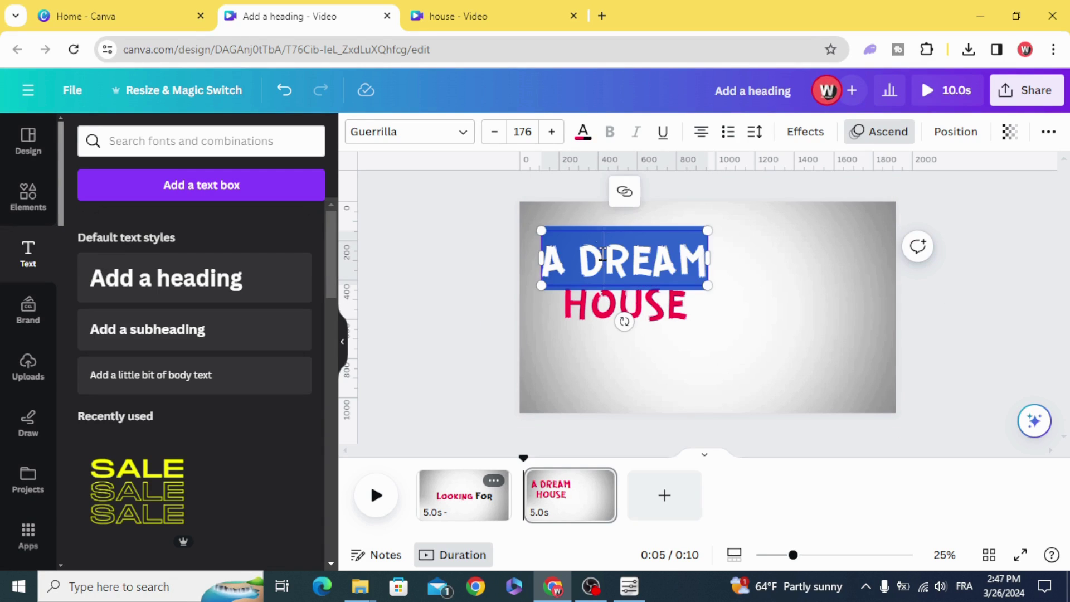
left_click(581, 140)
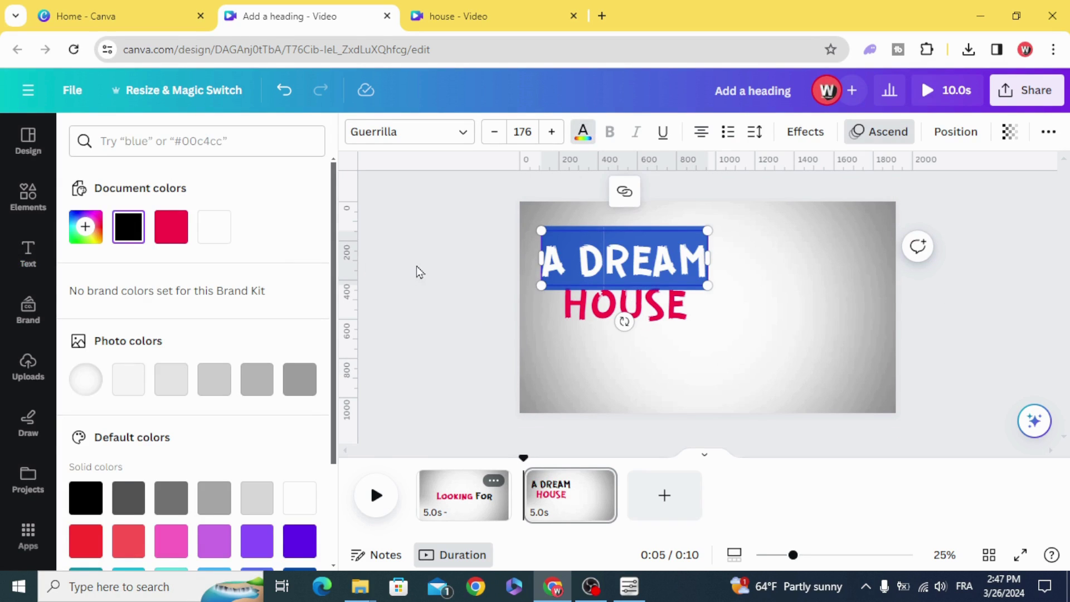
left_click(411, 272)
Left-align "HOUSE" under "A DREAM" at matching width, and enlarge both lines together on the left part of the page
left_click(630, 291)
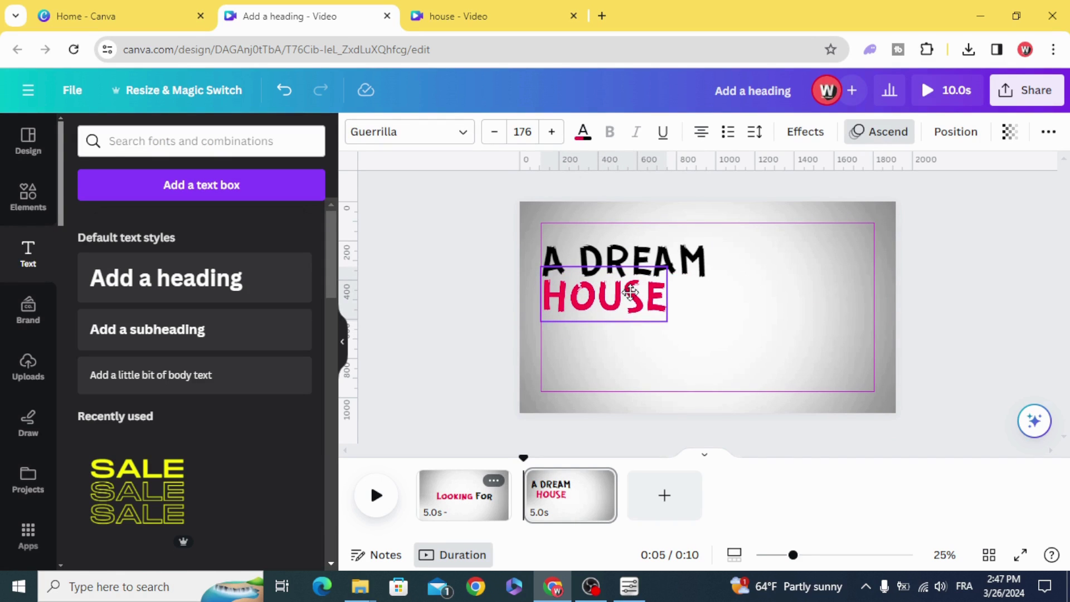
left_click_drag(669, 322, 708, 339)
left_click(477, 253)
left_click_drag(478, 241, 760, 372)
left_click_drag(556, 350, 544, 346)
left_click(435, 322)
Search the elements library for "HOUSE"
left_click(14, 200)
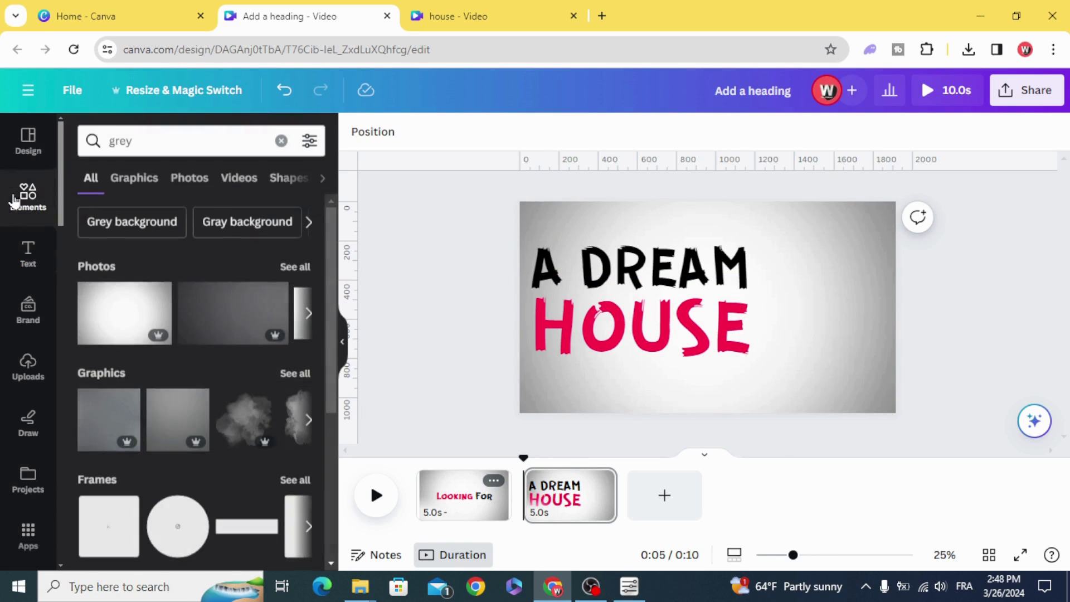
double_click(146, 143)
type("HOUSE")
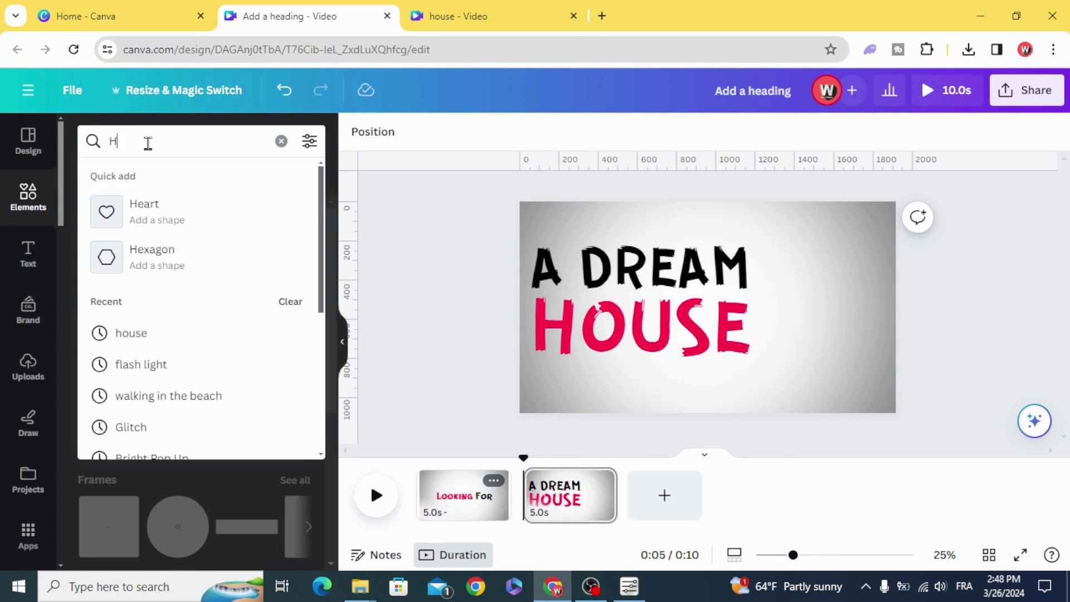
key("Return")
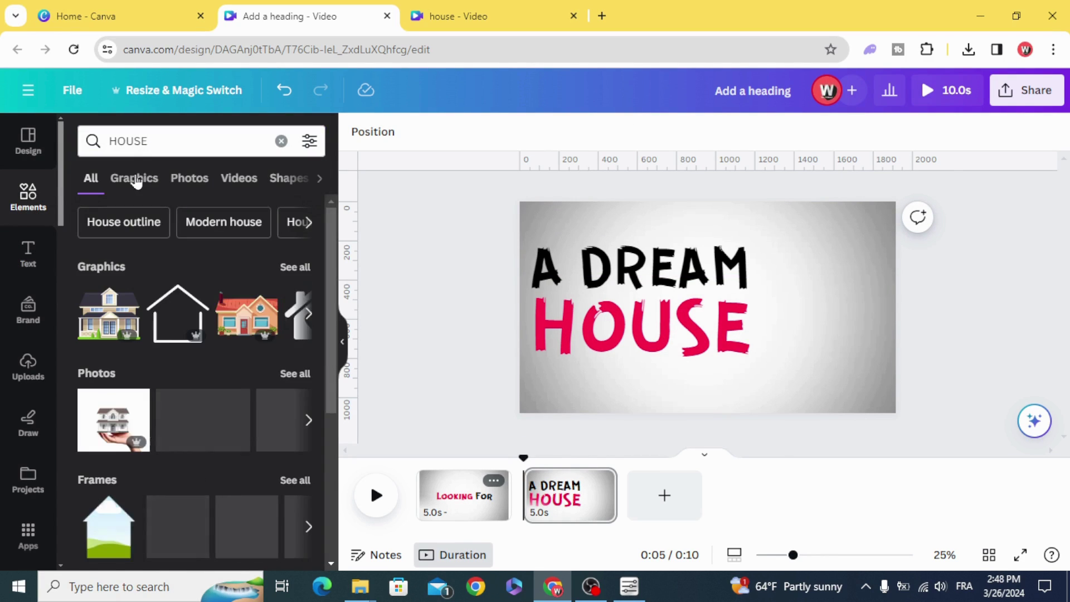
Add the two-story beige house graphic with the dark roof to the page's lower right, beside the "HOUSE" text
left_click(133, 180)
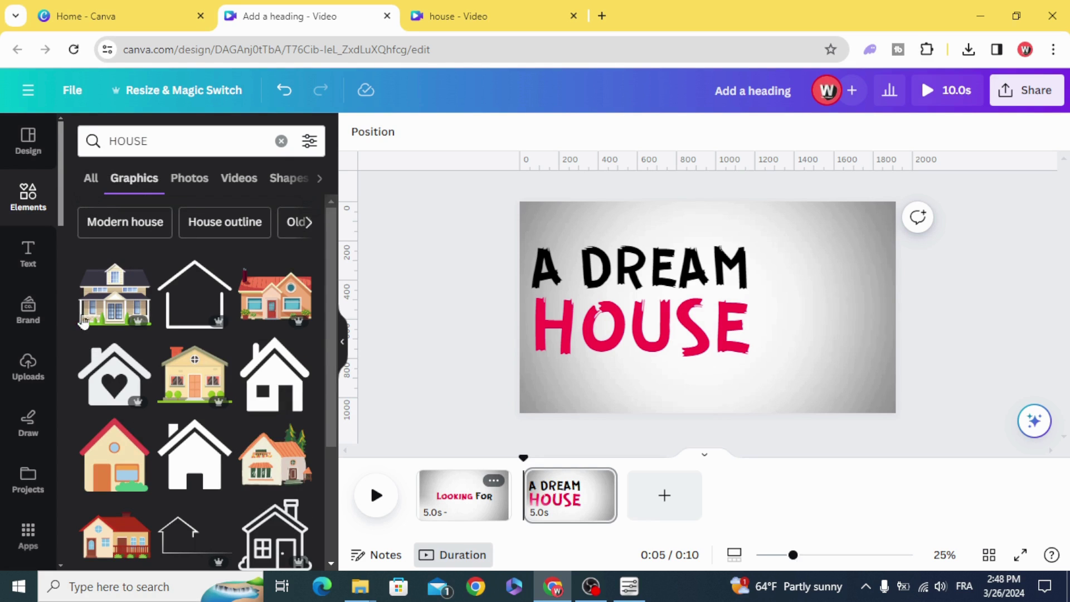
scroll(217, 397, "down", 3)
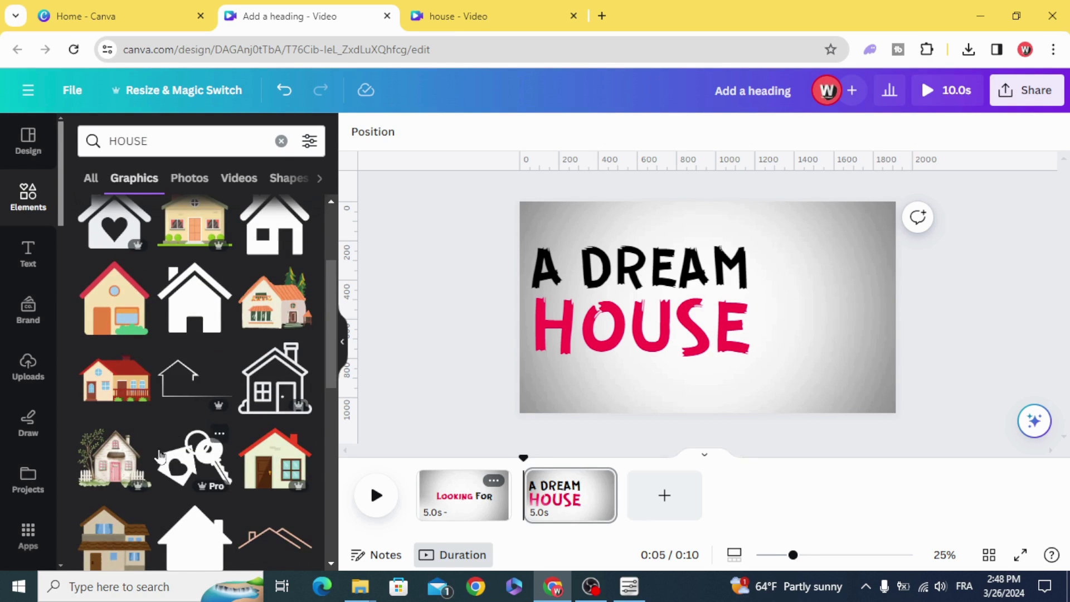
scroll(166, 452, "up", 3)
left_click(115, 290)
left_click_drag(683, 289, 794, 344)
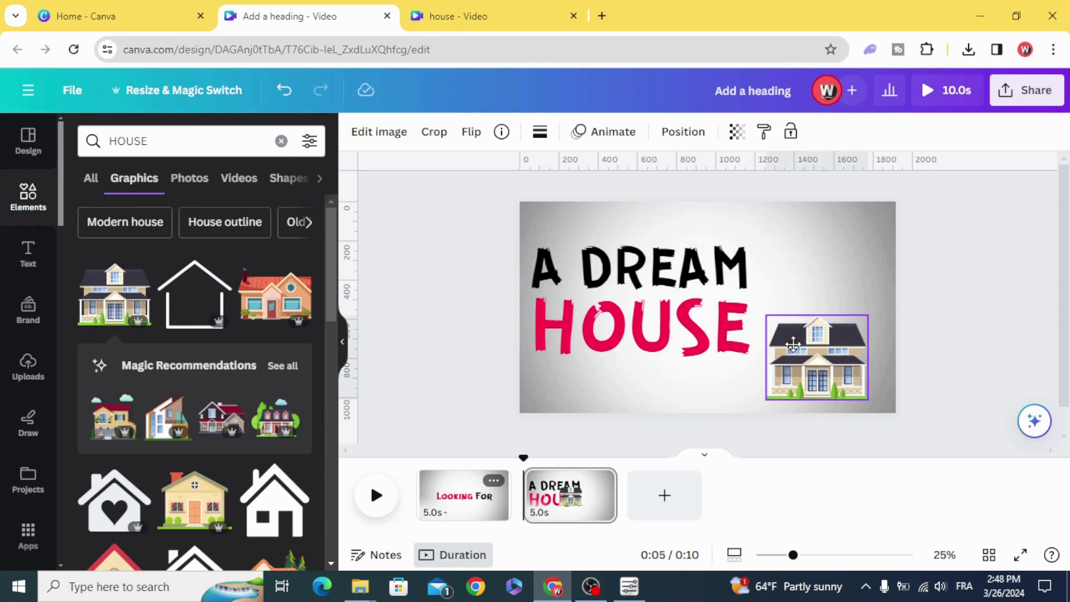
left_click(511, 359)
Search the graphics for "BLOB" and add the light green blob over the house
double_click(165, 141)
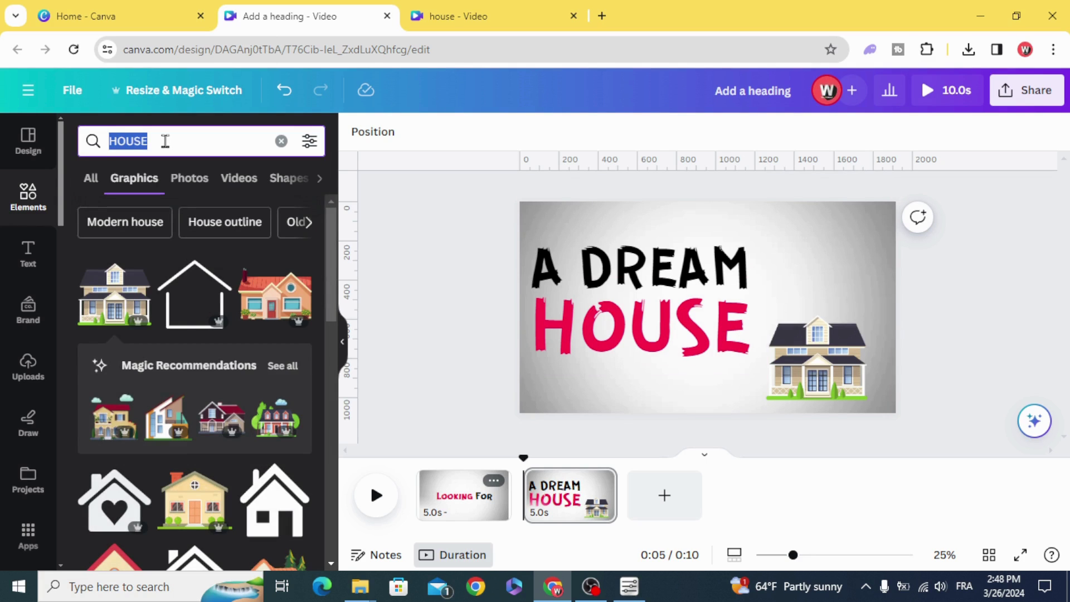
type("BLOB")
key("Return")
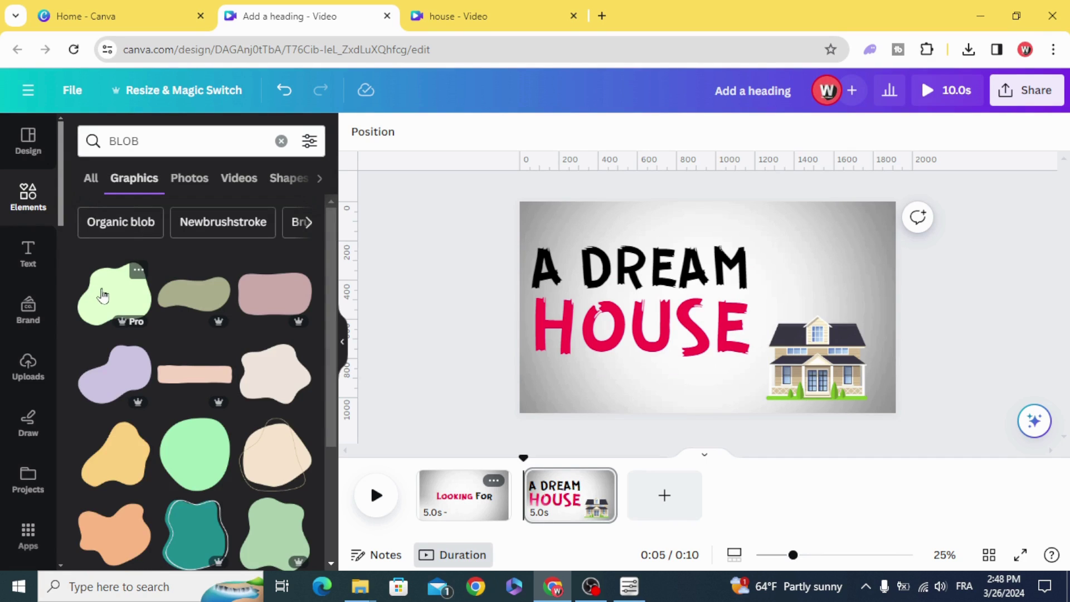
left_click(102, 297)
left_click_drag(710, 322, 826, 364)
Recolor the blob to the document's crimson red, enlarge it slightly and place it partly off the page's lower right edge
left_click(539, 132)
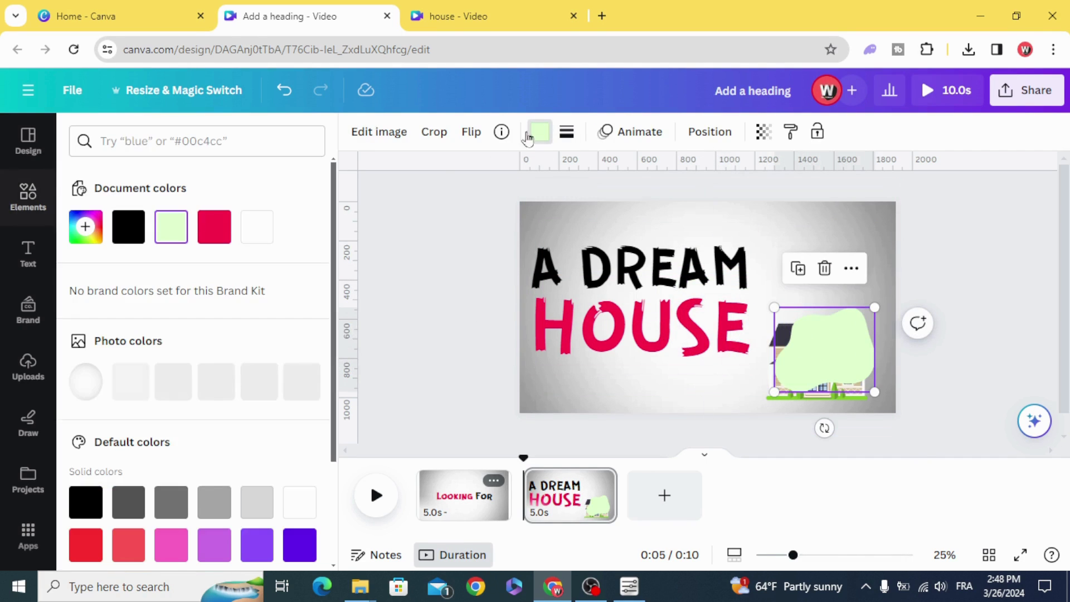
left_click(214, 226)
left_click_drag(774, 393, 818, 437)
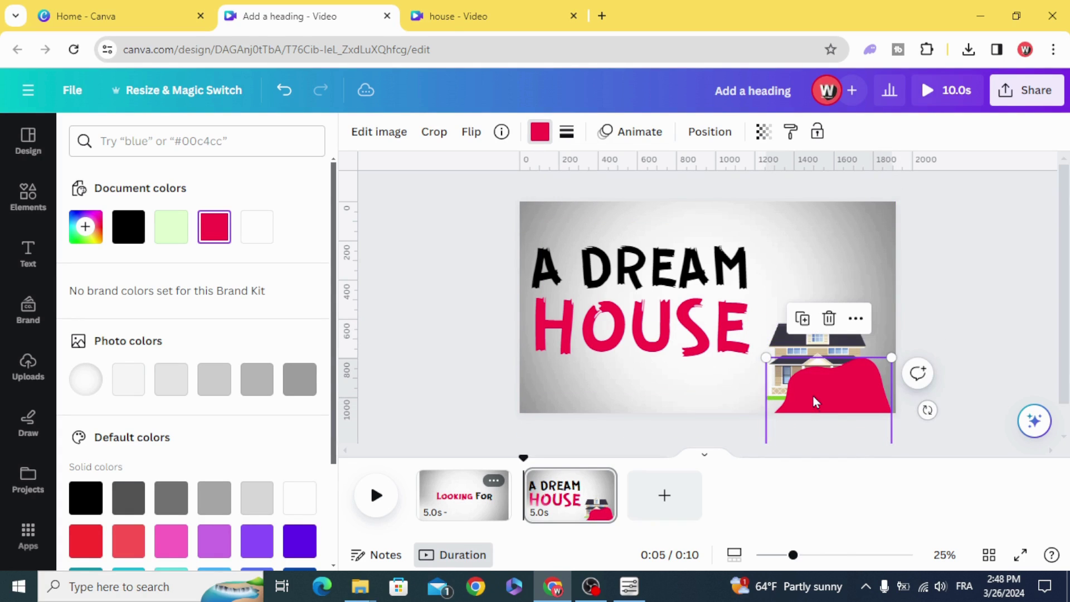
left_click(473, 341)
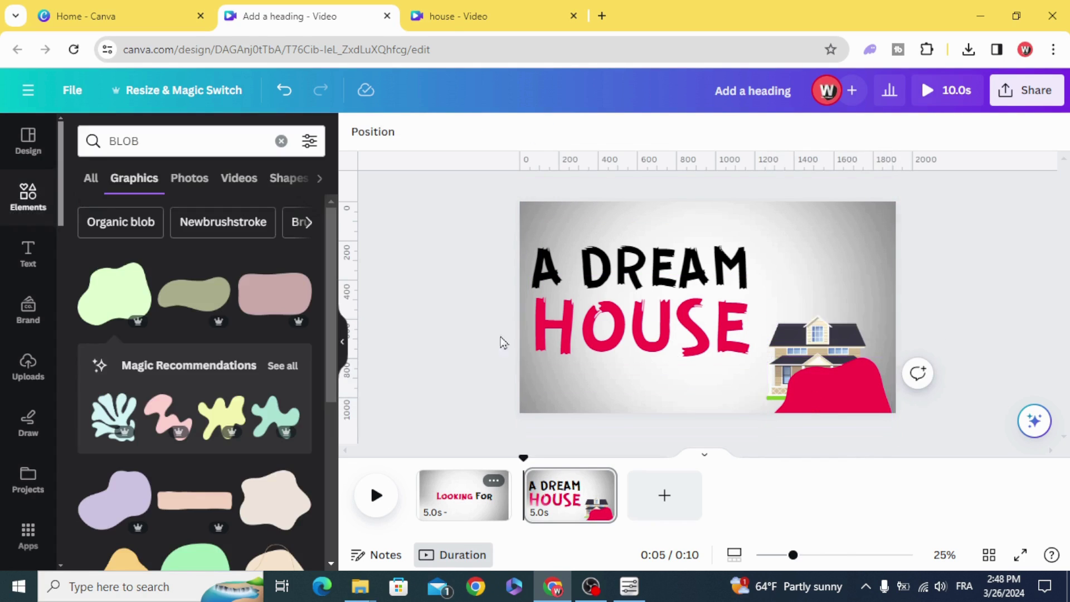
Send the red blob backward so it sits behind the house
right_click(834, 393)
mouse_move(902, 348)
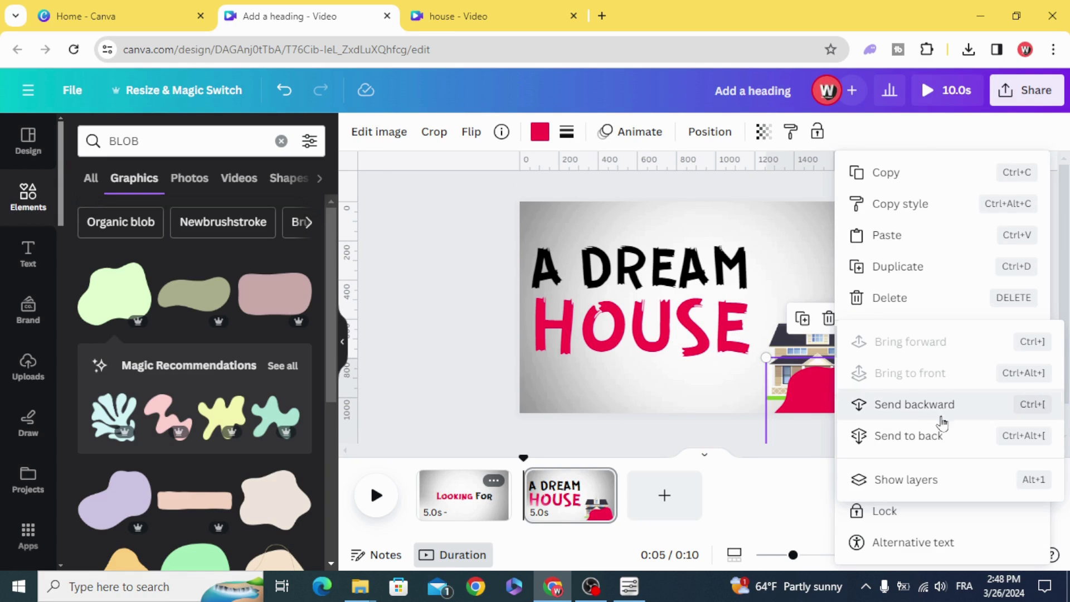
left_click(902, 411)
left_click(440, 343)
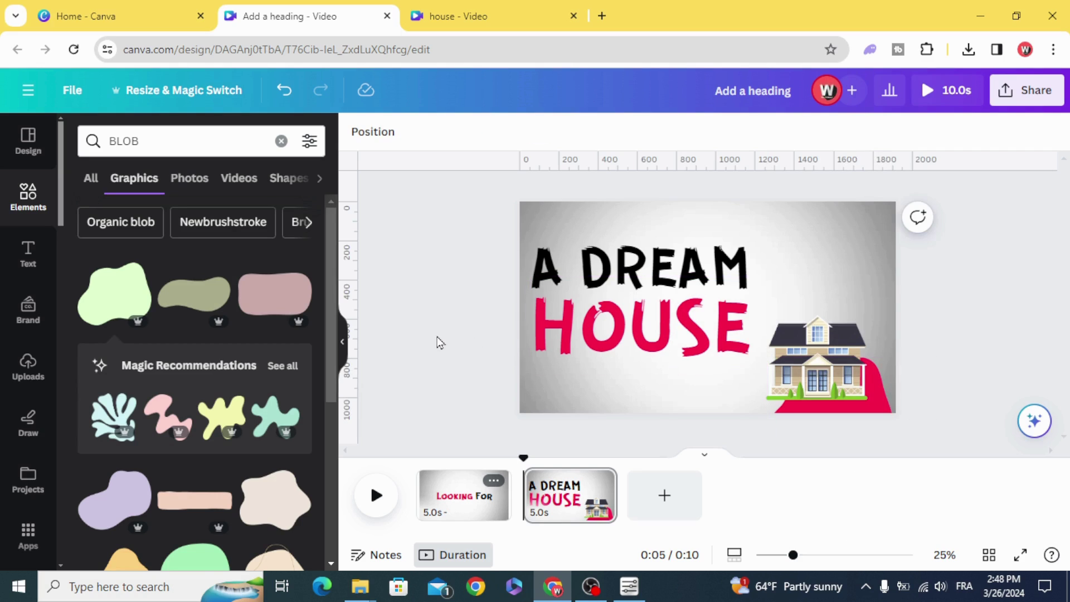
Add a Flow transition between the first two pages and duplicate the "A DREAM HOUSE" page
left_click(520, 508)
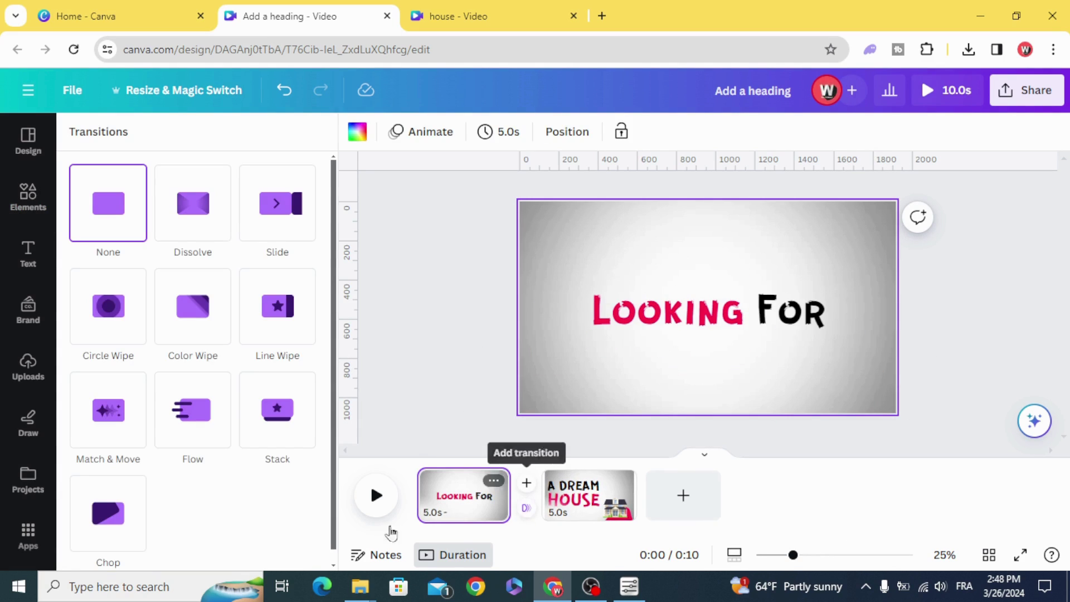
left_click(196, 415)
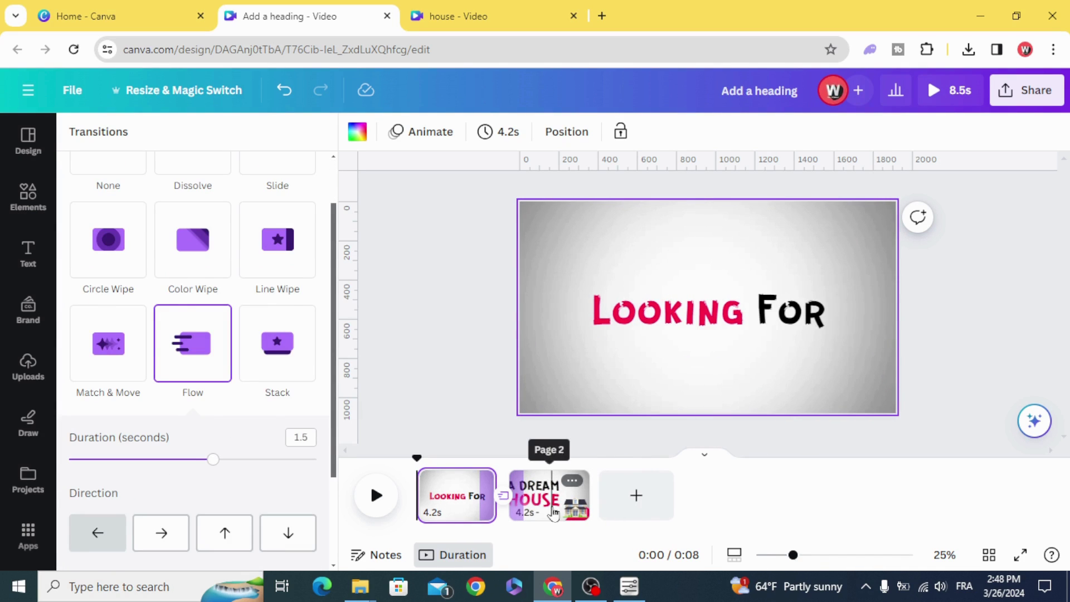
left_click(549, 503)
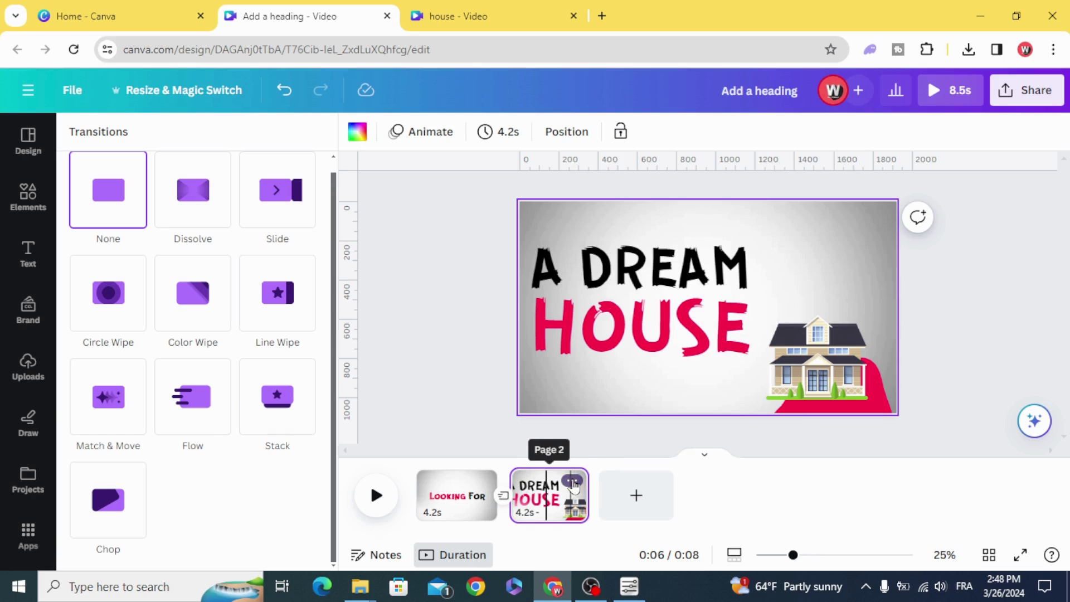
left_click(573, 482)
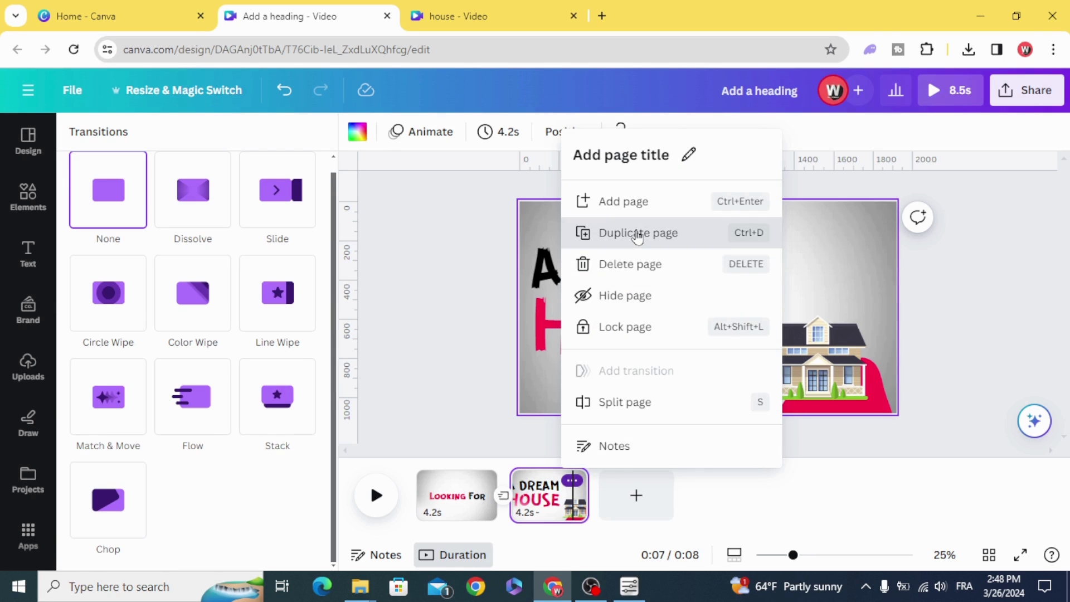
left_click(638, 232)
On the duplicated page, shrink the "A DREAM HOUSE" text into the upper left and enlarge the house to fill the center
left_click_drag(473, 255, 602, 275)
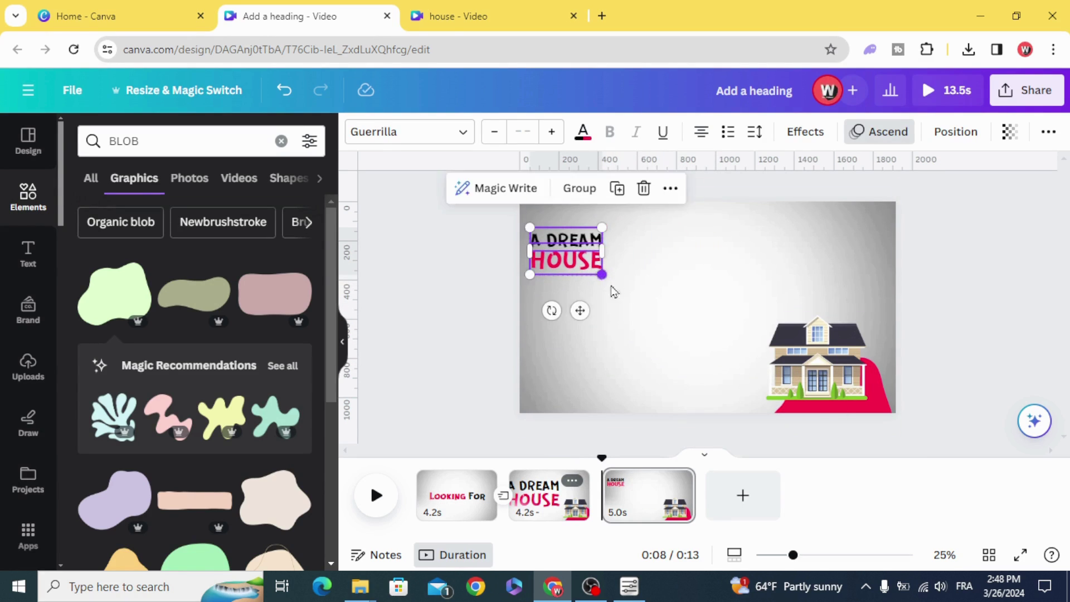
left_click(719, 300)
left_click(816, 367)
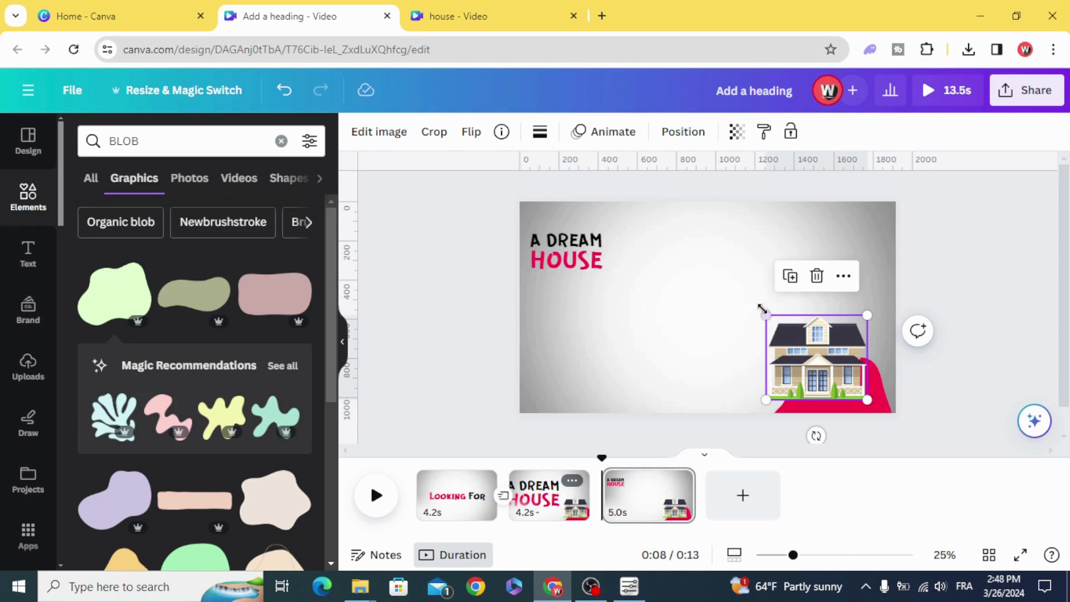
left_click_drag(767, 316, 628, 266)
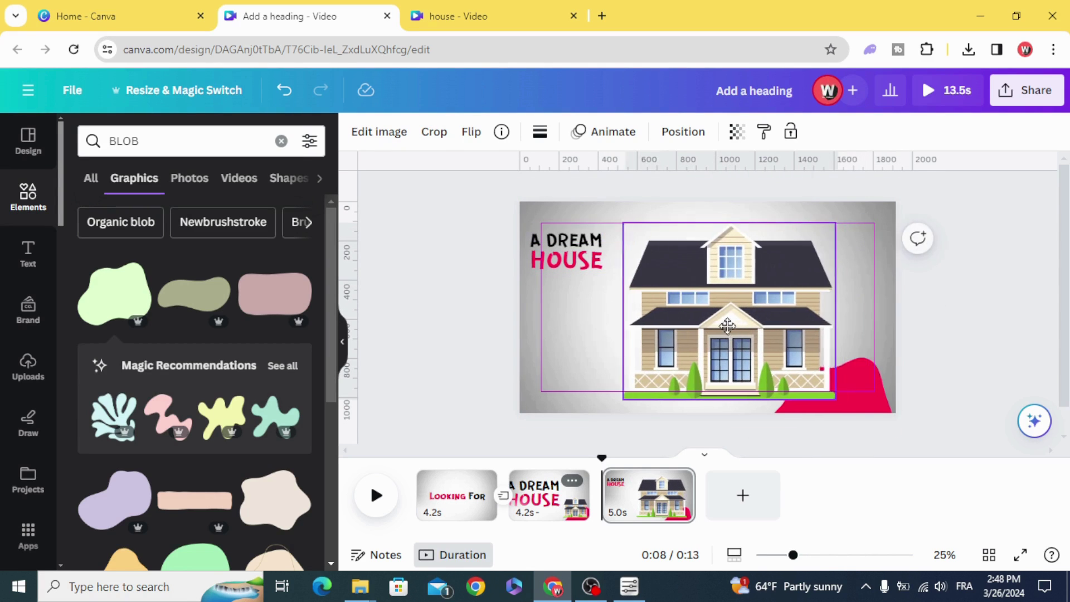
Rotate the red blob and place it across the page's lower right corner behind the house
left_click(833, 399)
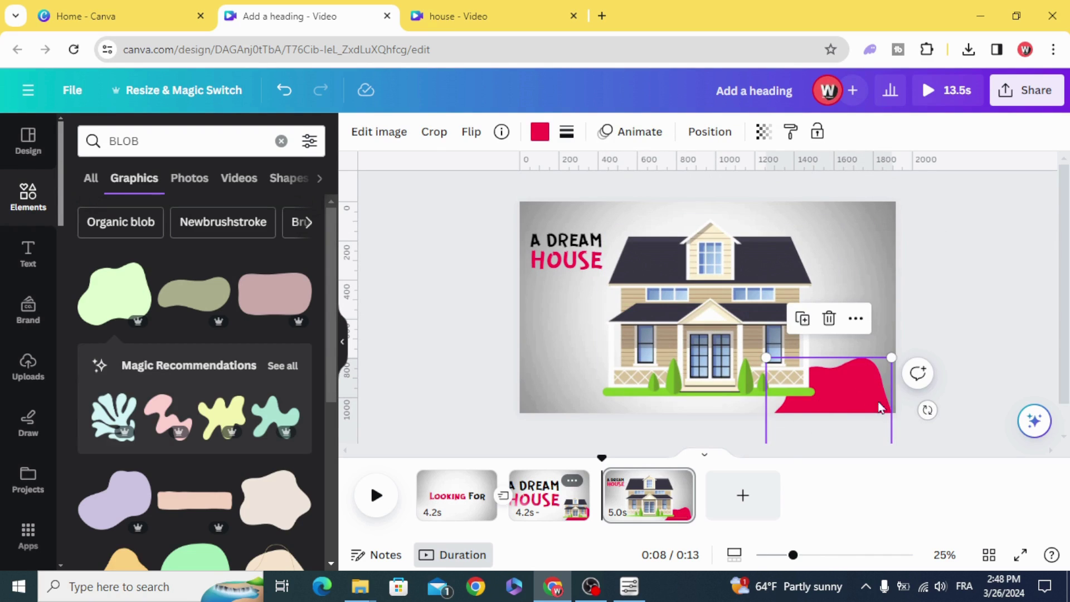
left_click_drag(928, 411, 691, 433)
left_click_drag(838, 392, 856, 410)
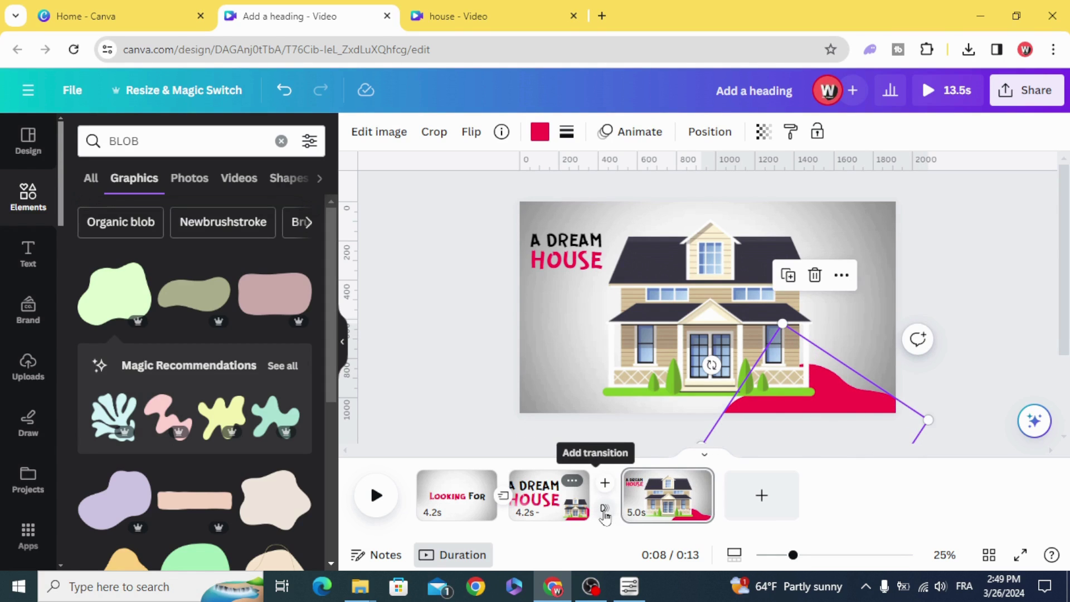
Add a Match & Move transition between the second and third pages and trim the second page to about 2.1 s
left_click(604, 510)
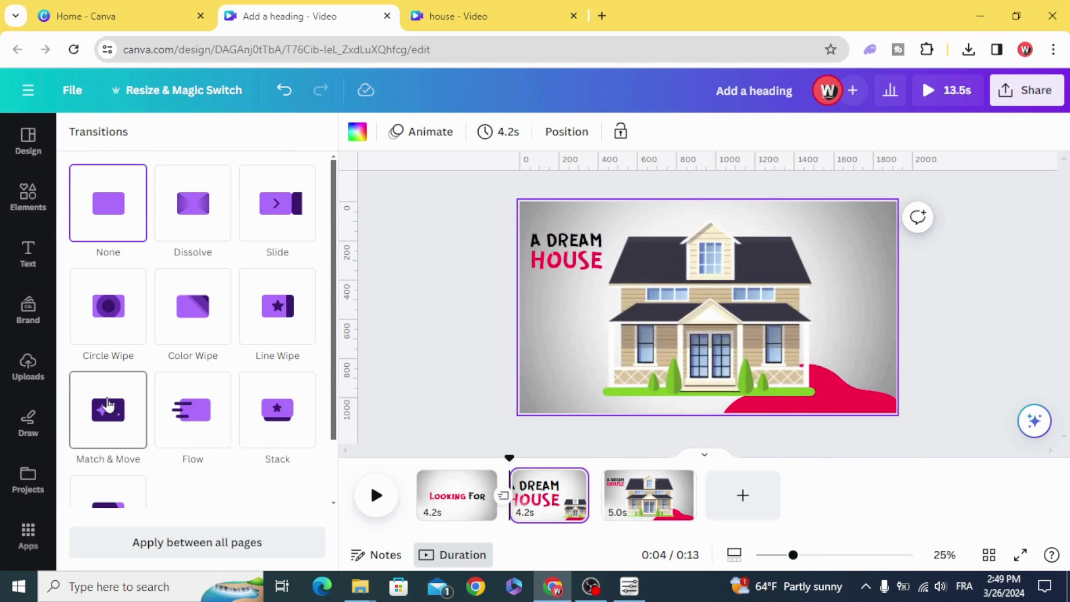
left_click(109, 406)
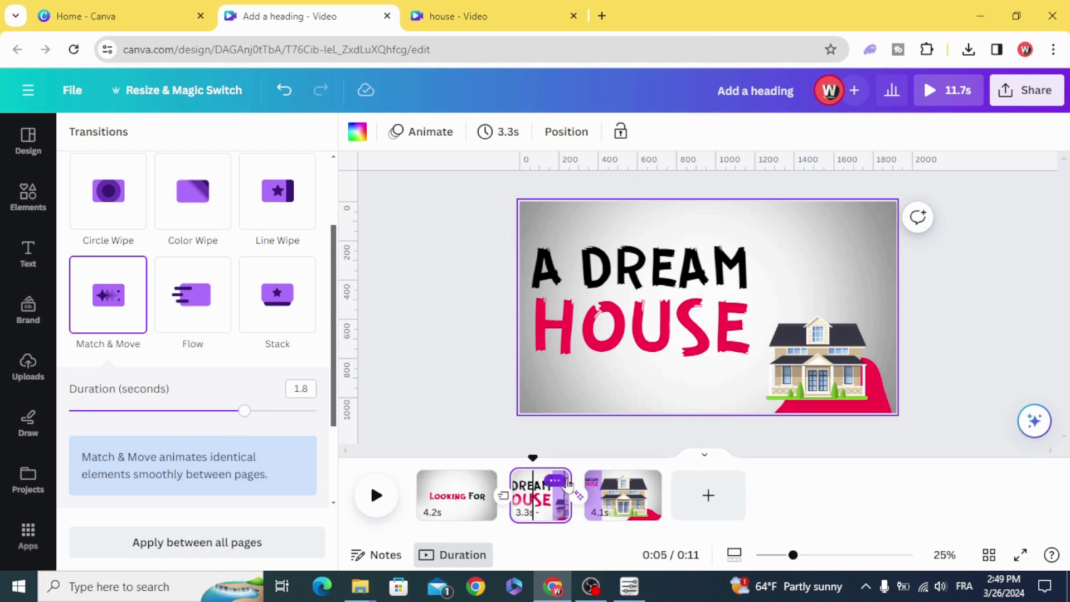
left_click_drag(564, 485, 562, 484)
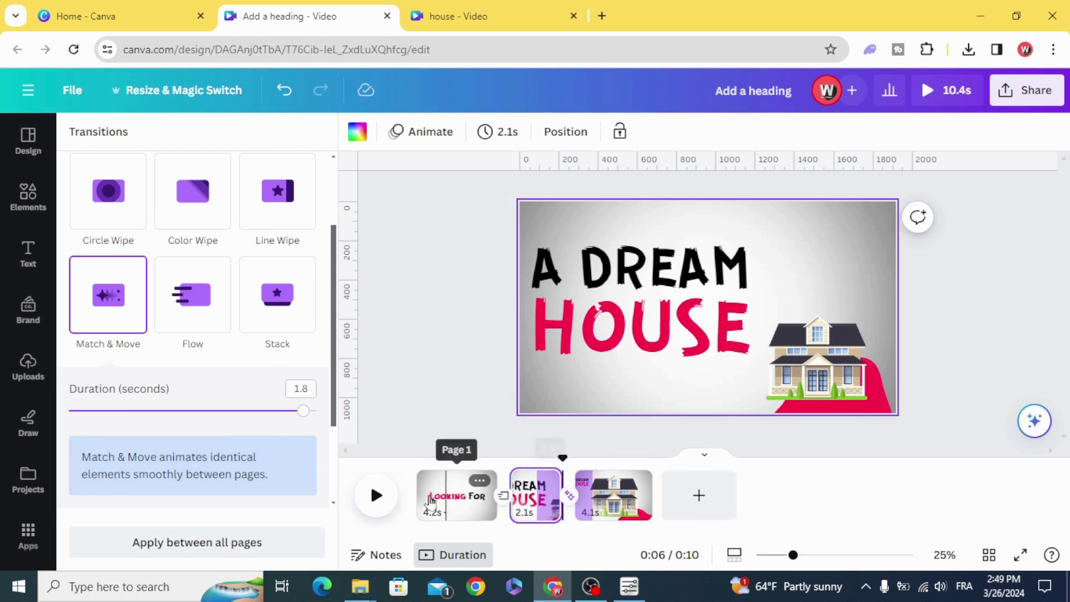
Trim the "Looking For" page to about 1.7 s and play the video
left_click(449, 498)
left_click_drag(496, 485, 449, 483)
left_click(378, 497)
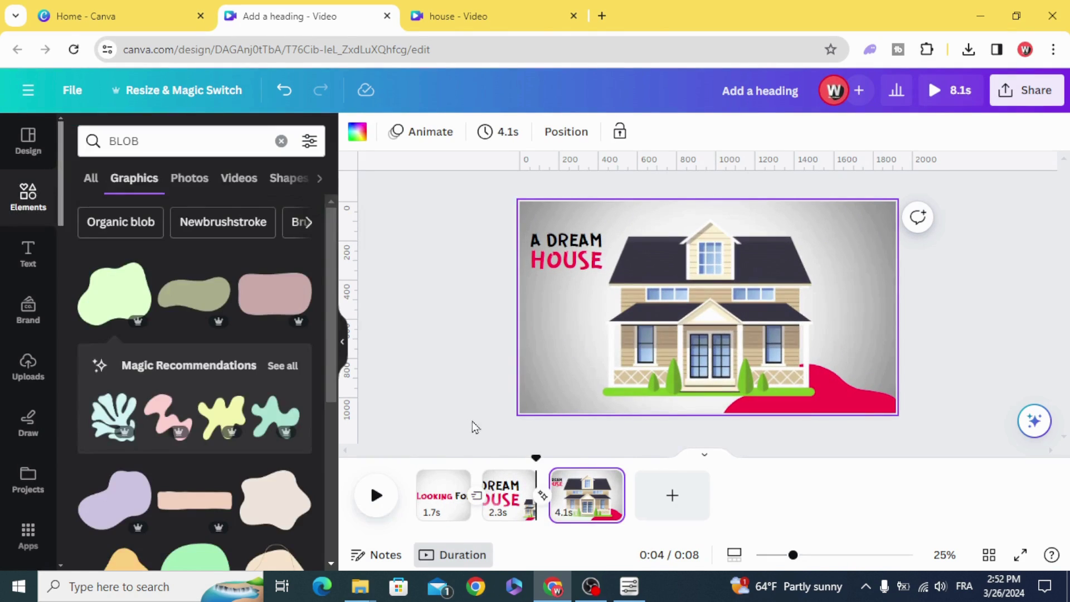
Duplicate the large-house page and delete the house, the blob and the "HOUSE" text from the copy
left_click(608, 481)
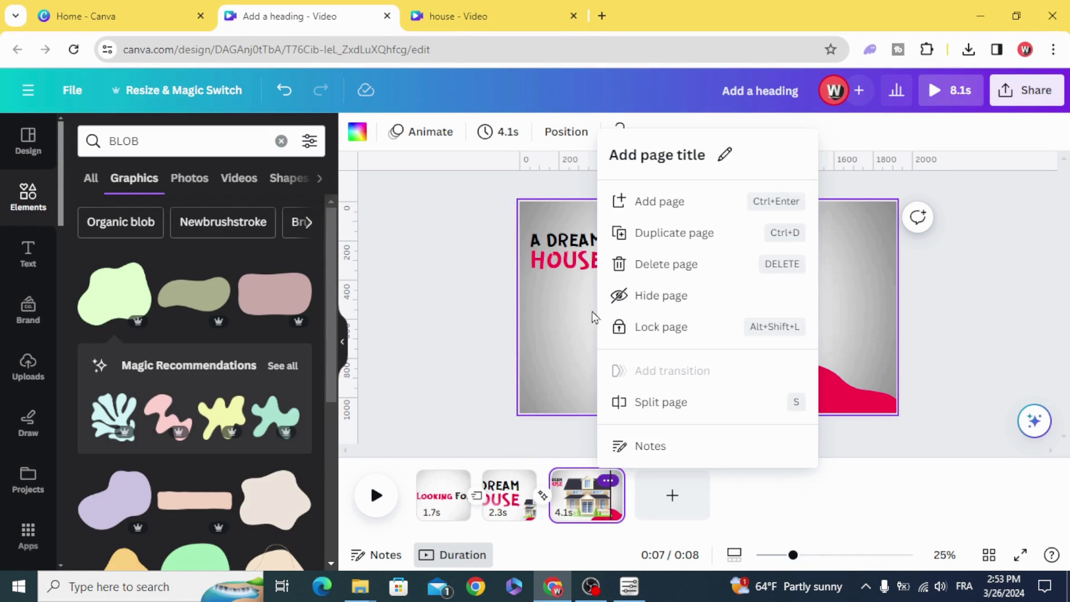
left_click(652, 233)
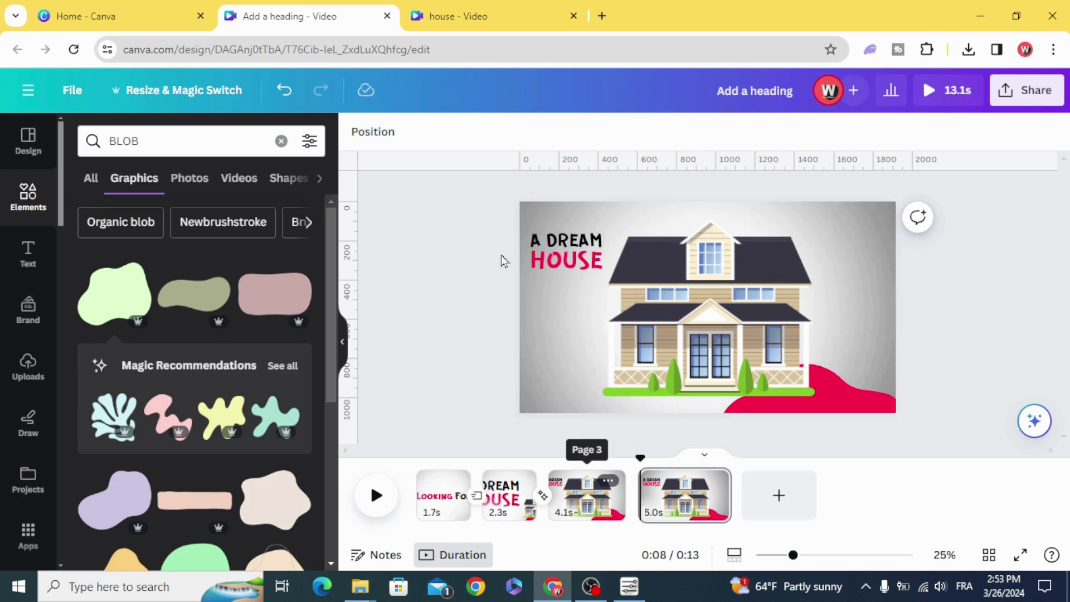
left_click_drag(484, 307, 924, 435)
left_click(474, 305)
left_click_drag(475, 304, 920, 443)
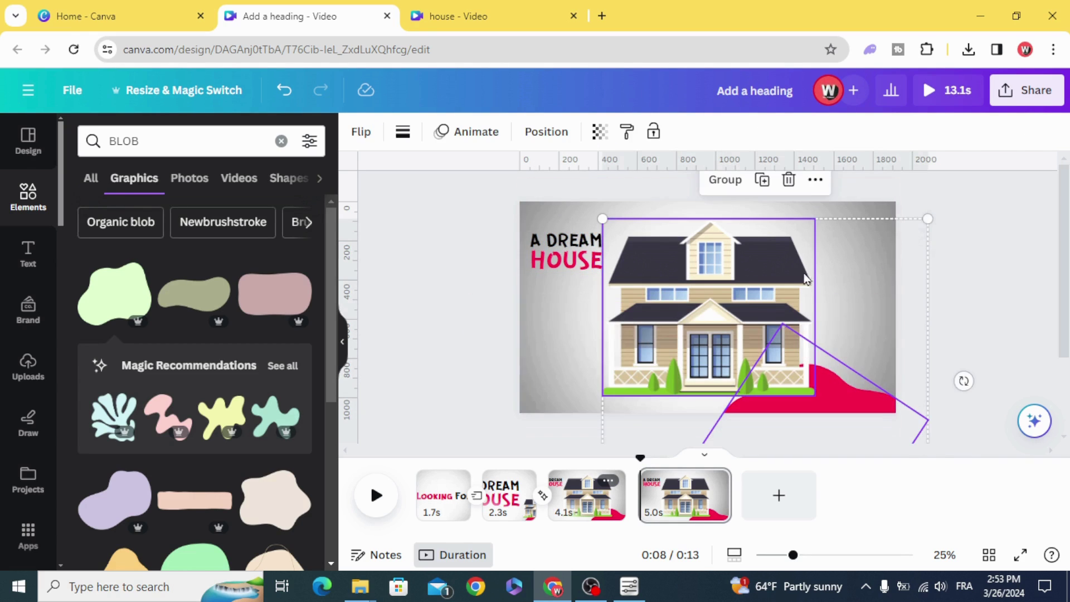
left_click(792, 179)
left_click_drag(589, 277, 630, 329)
left_click(666, 267)
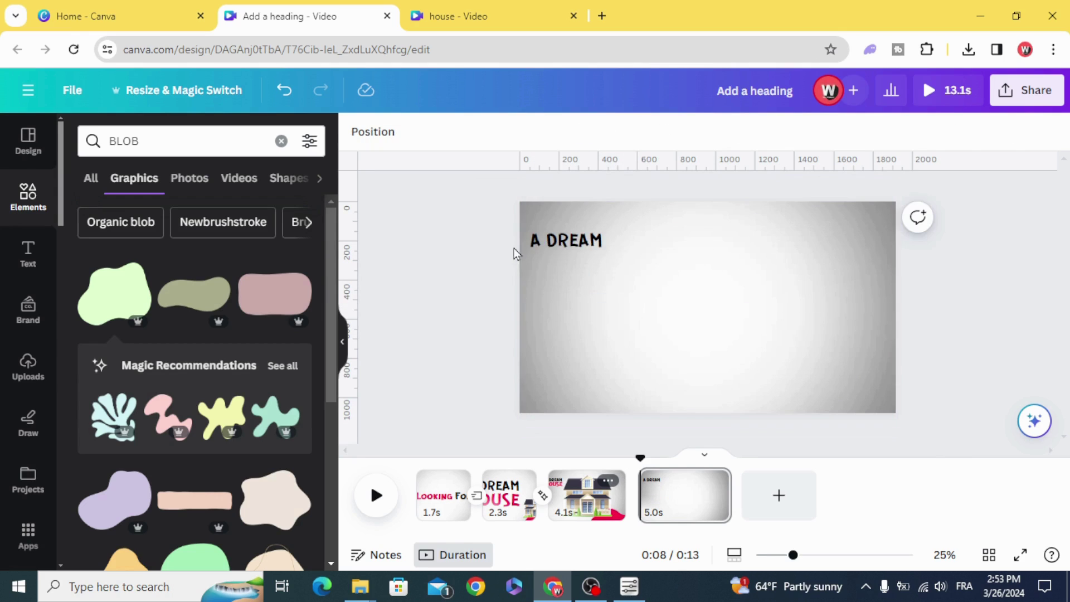
Move "A DREAM" to the page center, replace its wording with "DO YOU WANT TO", and enlarge it to font size 124
left_click_drag(570, 243, 703, 309)
double_click(688, 308)
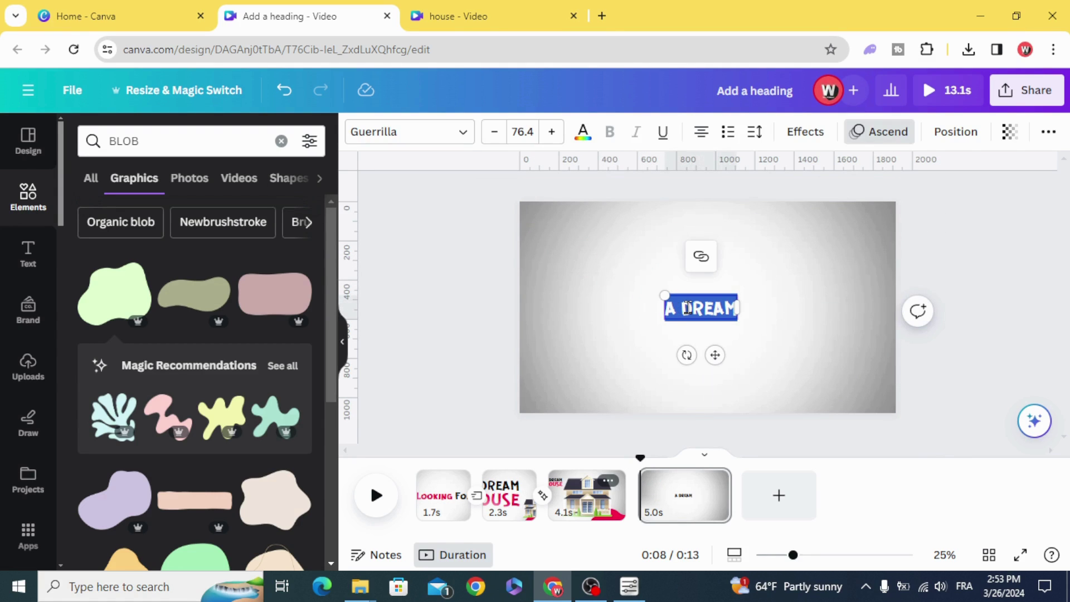
type("DO YOU WANT TO")
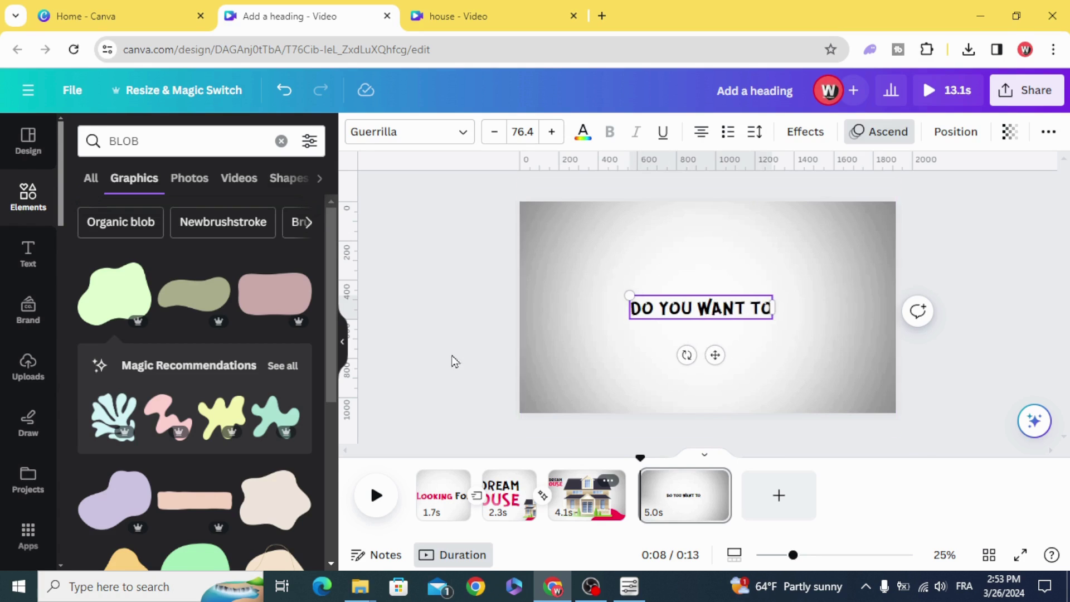
left_click(654, 320)
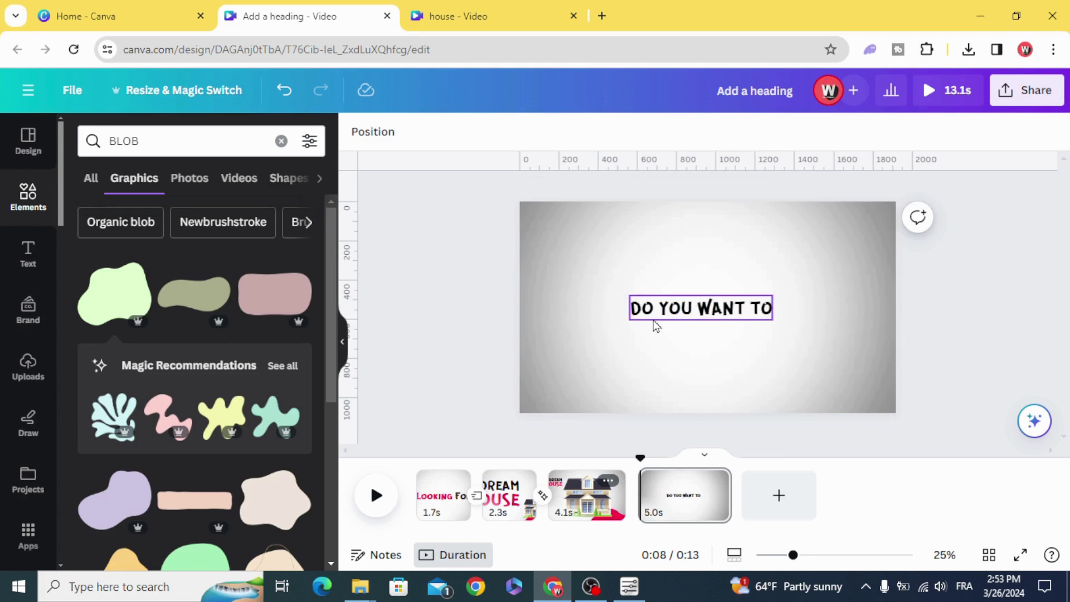
left_click_drag(627, 296, 518, 269)
left_click(442, 296)
Color the word "WANT" in the "DO YOU WANT TO" line crimson red
left_click_drag(645, 309, 677, 315)
left_click(697, 310)
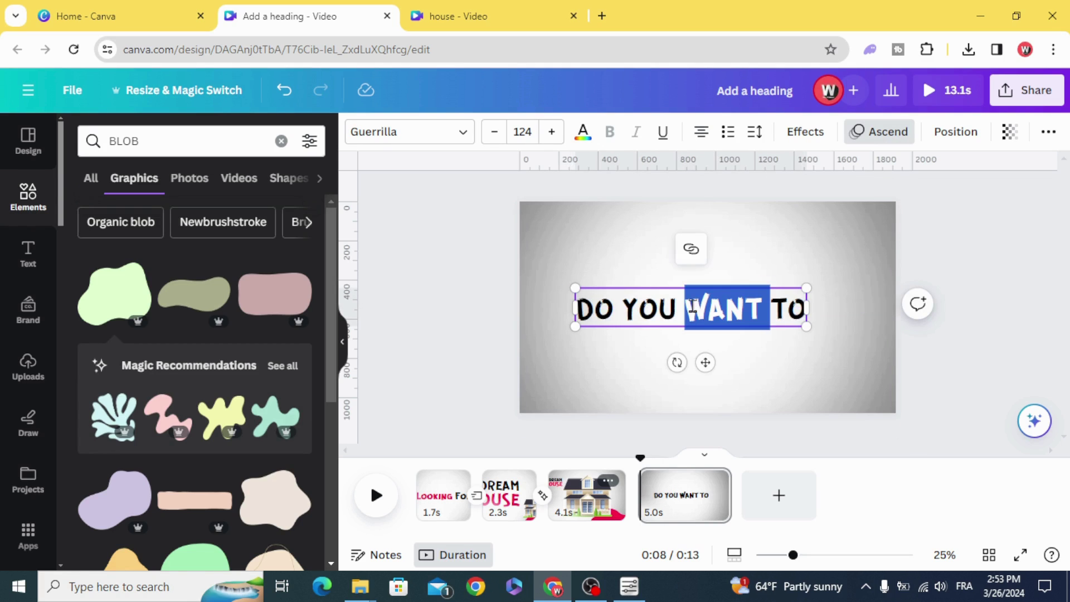
left_click(583, 133)
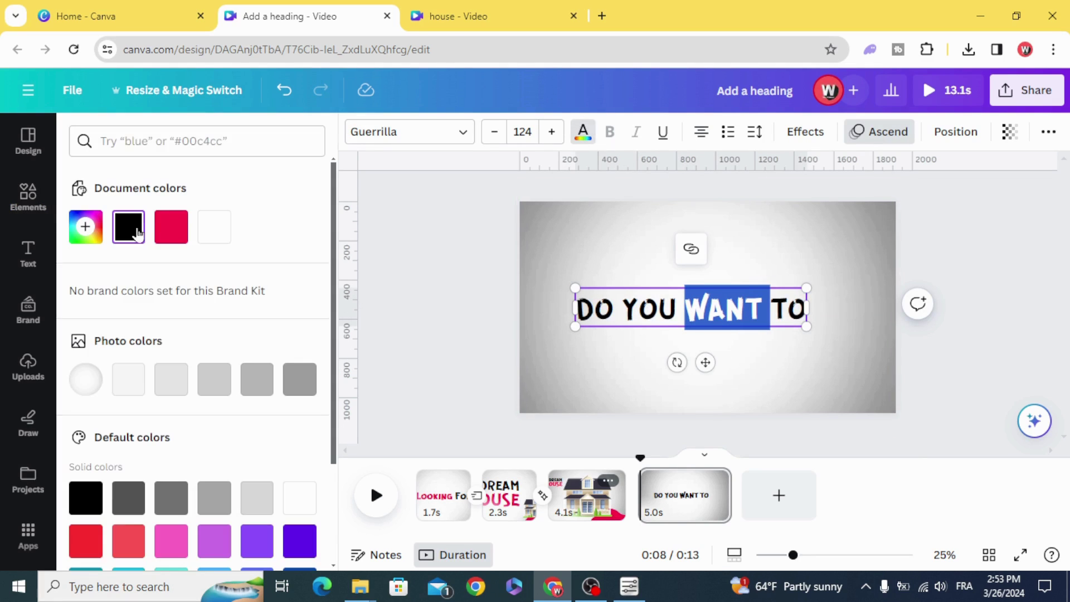
left_click(171, 227)
left_click(456, 318)
Center the "DO YOU WANT TO" text on the page and set its Ascend animation to Both
left_click(596, 310)
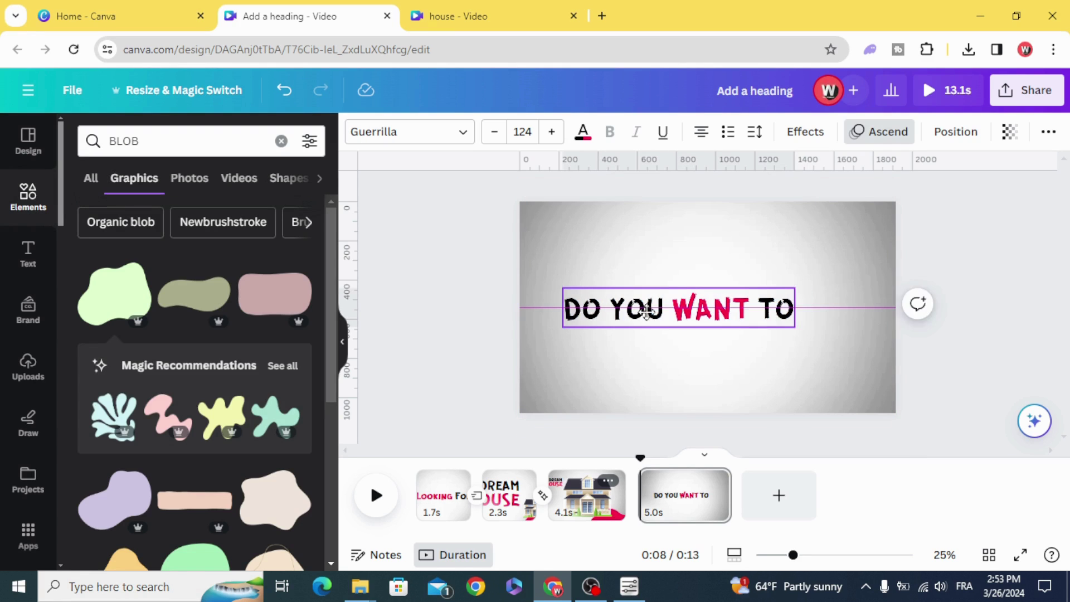
left_click(888, 132)
scroll(289, 357, "down", 10)
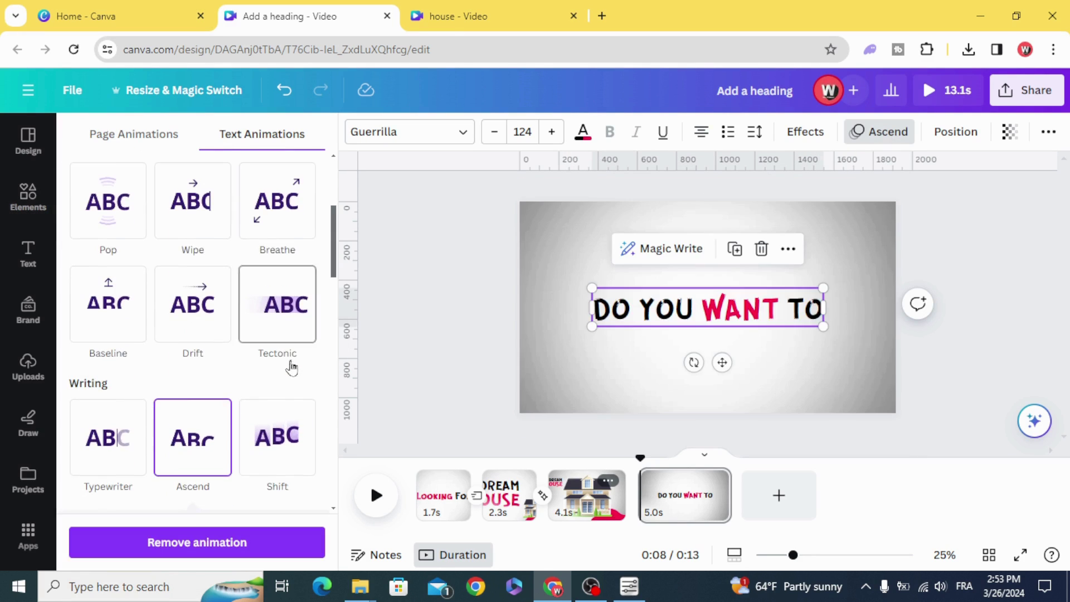
left_click(92, 337)
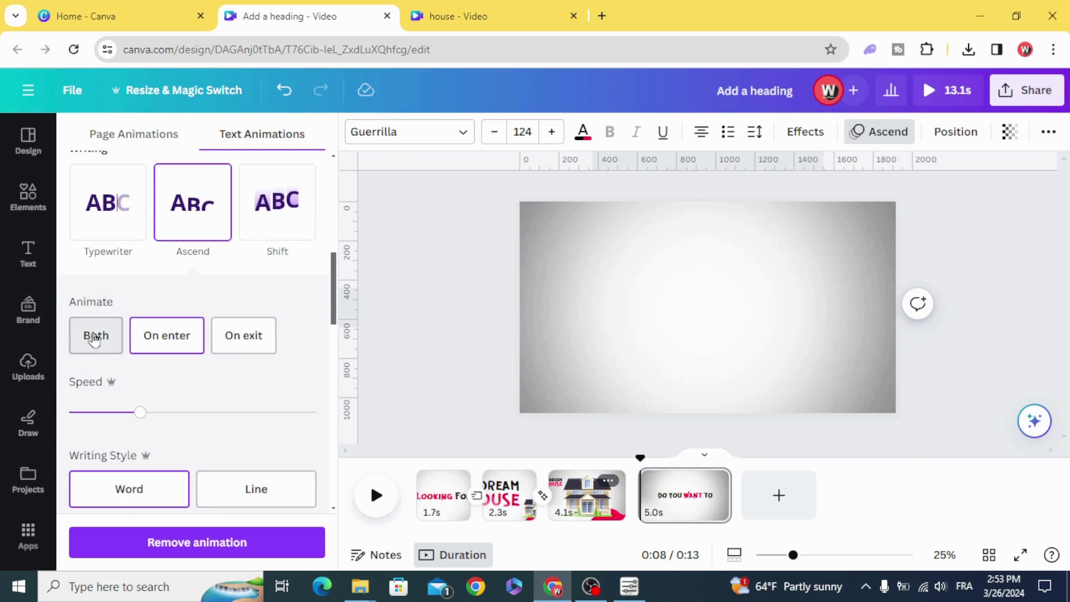
Set the "DO YOU WANT TO" Ascend animation to Both with a slightly reduced speed, and shorten the page to 2.4 seconds
left_click(95, 340)
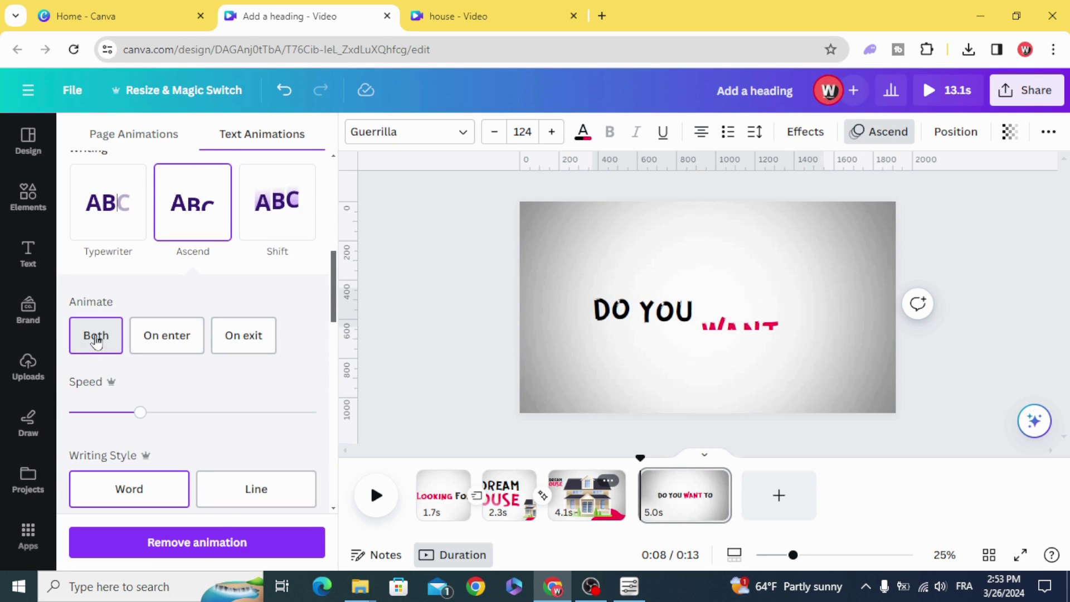
left_click_drag(140, 413, 123, 413)
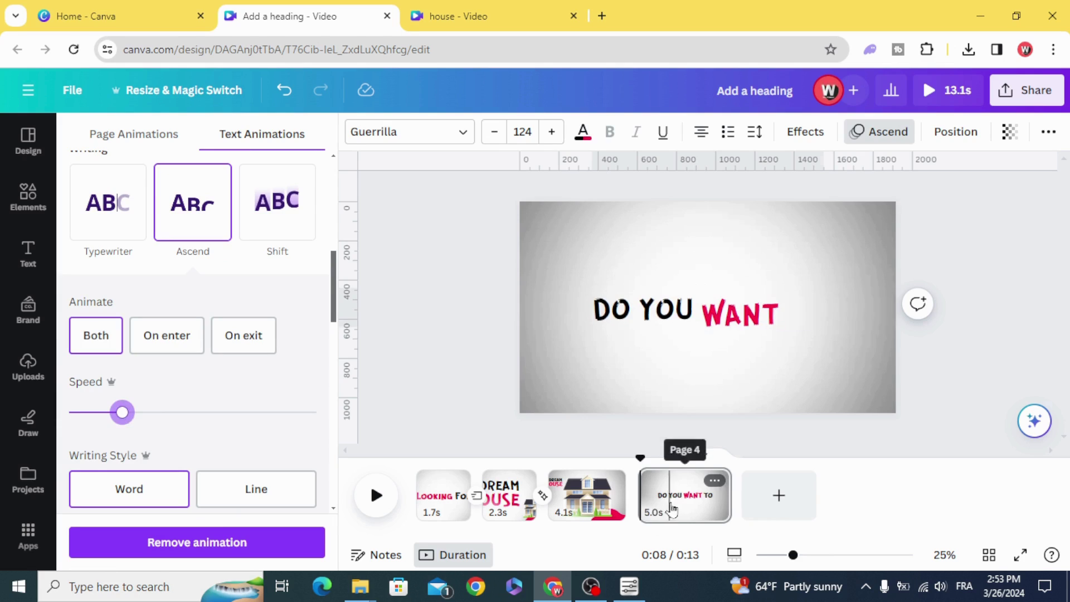
left_click(672, 496)
left_click_drag(723, 498, 681, 499)
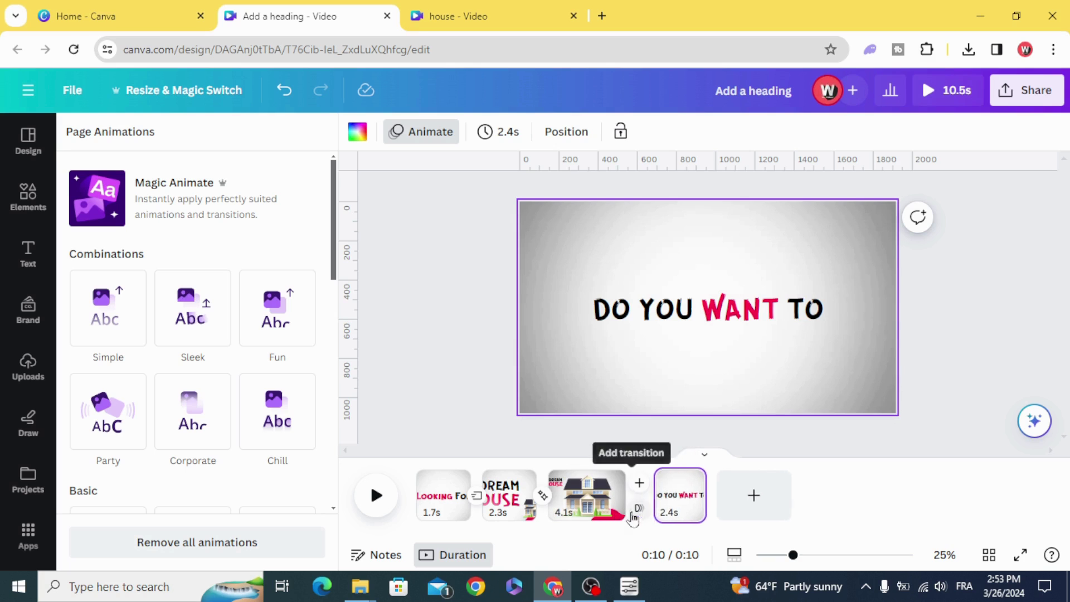
Add a Flow transition between the large-house page and the "DO YOU WANT TO" page and play it back
left_click(638, 509)
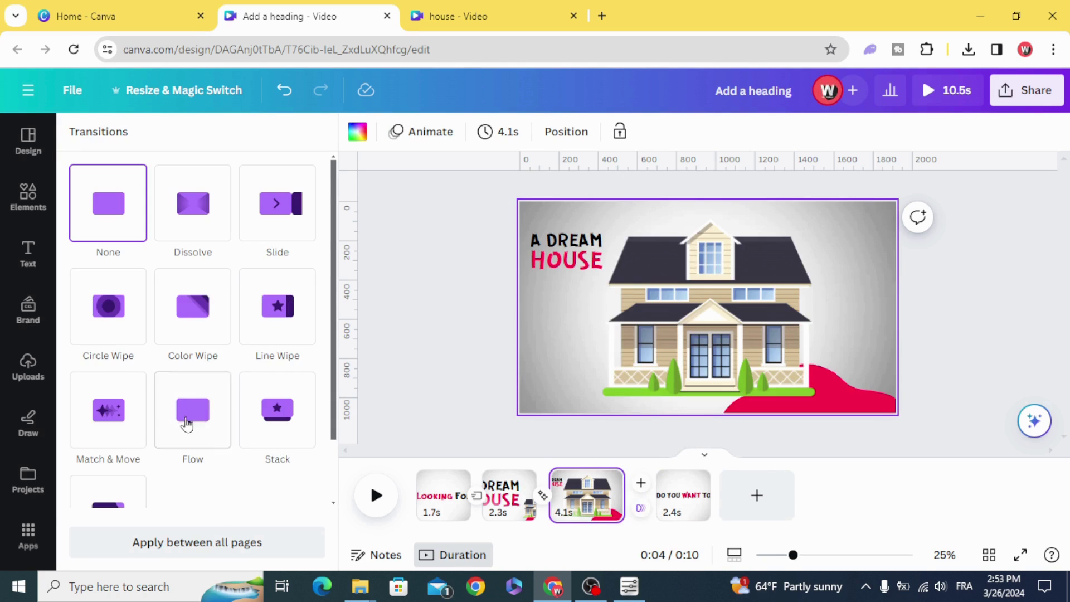
left_click(188, 427)
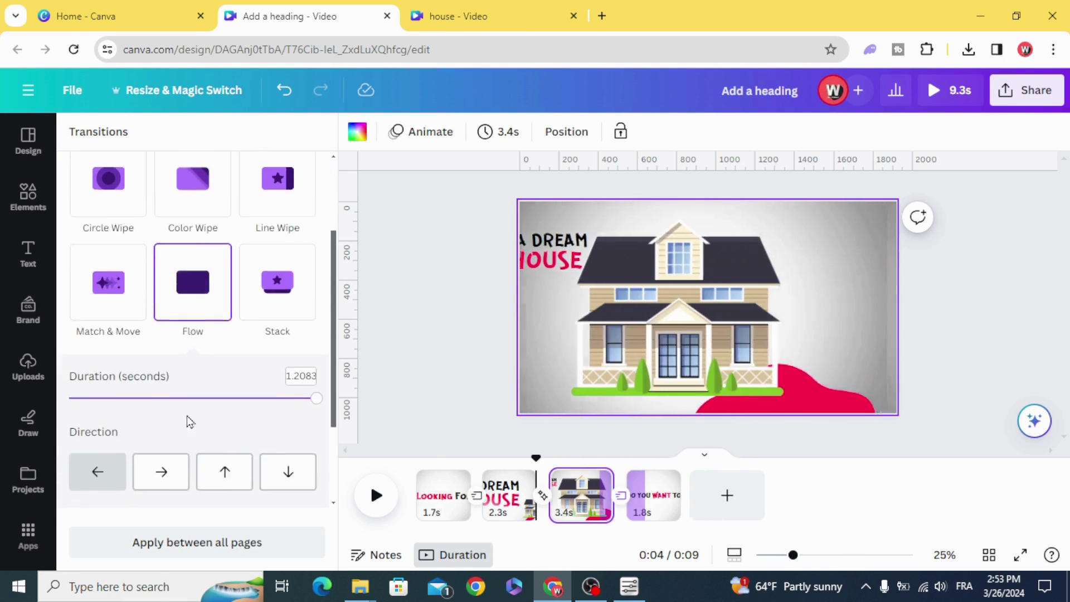
left_click(375, 496)
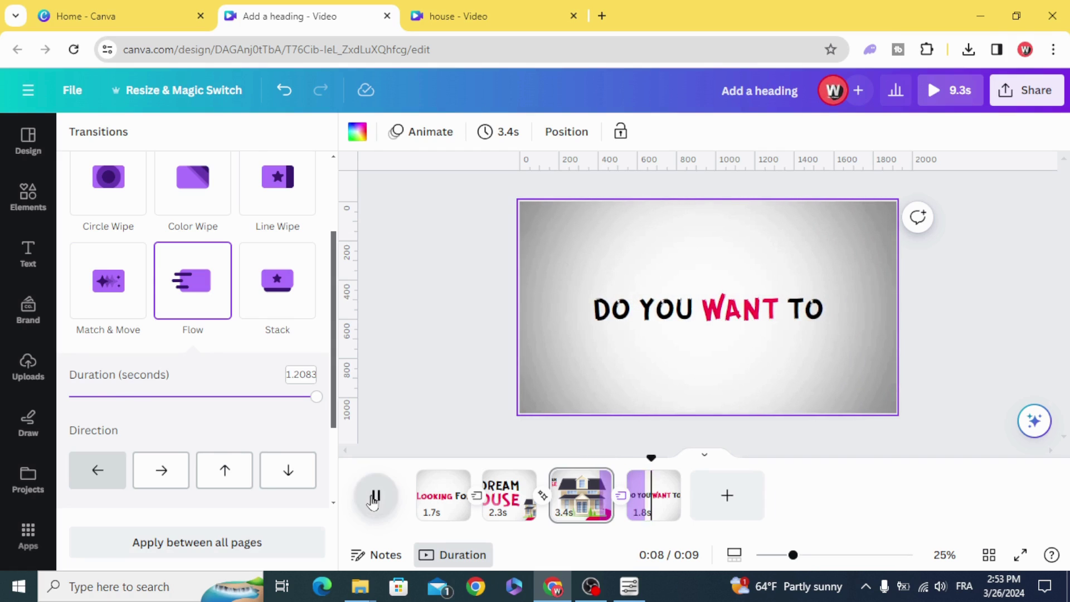
Show the timing of the "DO YOU WANT TO" text, adjust where it starts on the timeline, and preview it
left_click(676, 421)
left_click(687, 319)
right_click(686, 318)
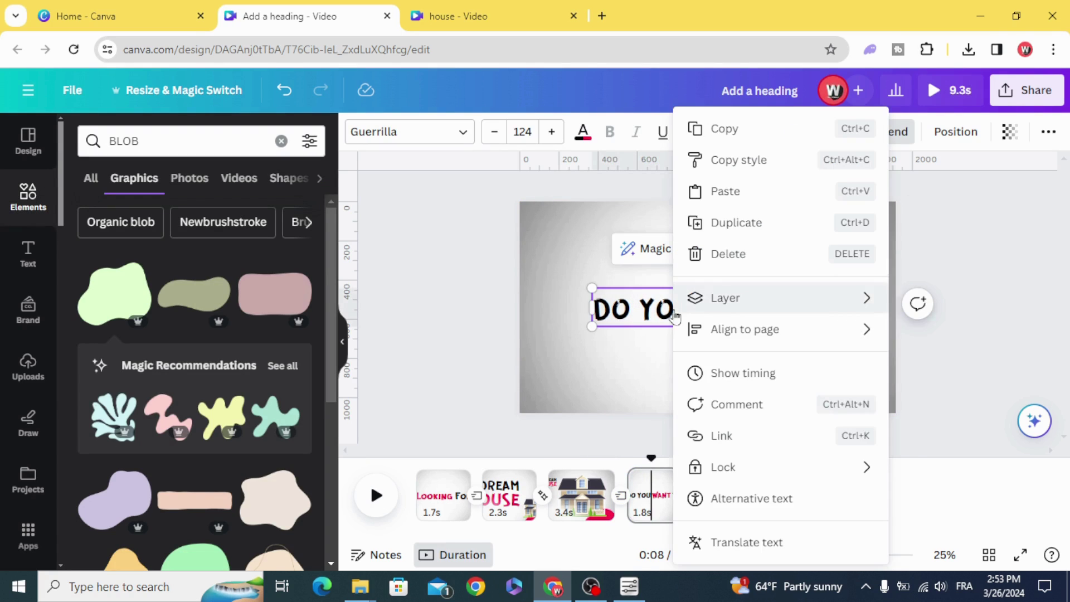
left_click(742, 373)
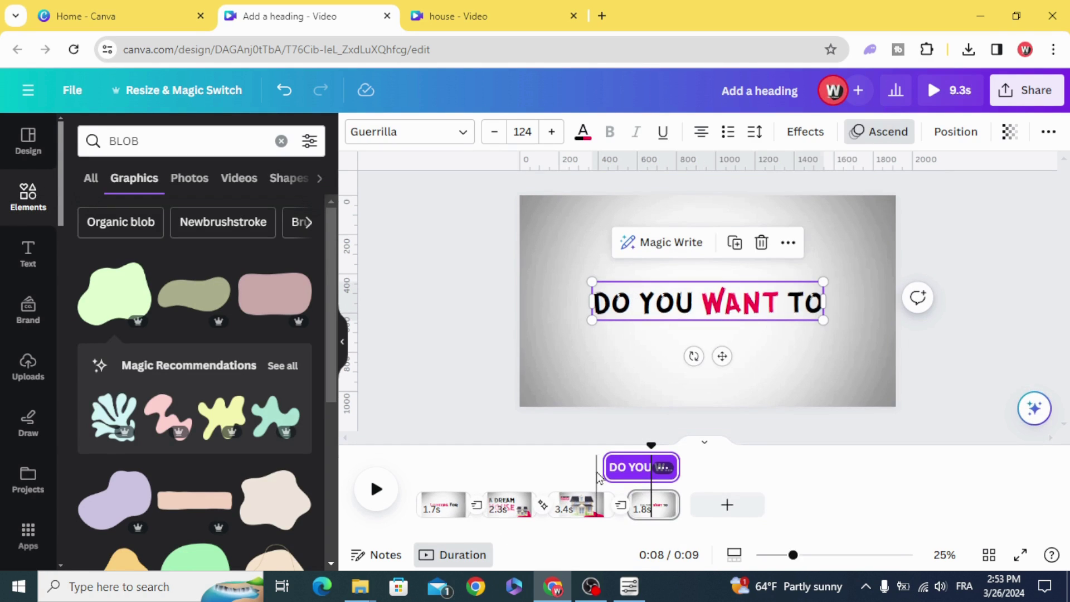
left_click_drag(610, 465, 591, 446)
left_click(377, 494)
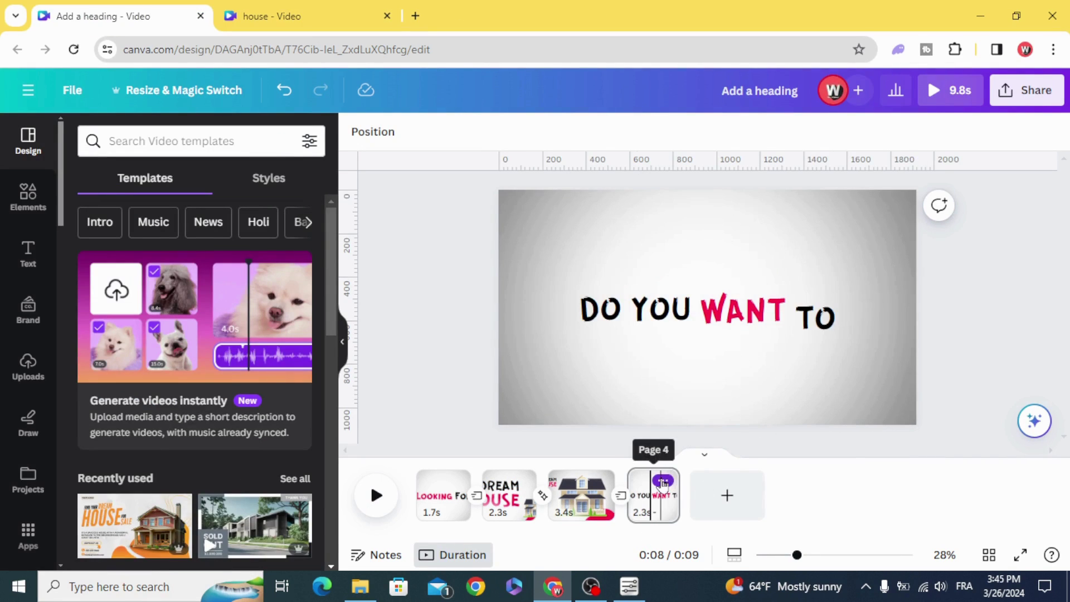
Duplicate the "DO YOU WANT TO" page and replace the wording on the copy with "Buy"
left_click(662, 481)
left_click(712, 244)
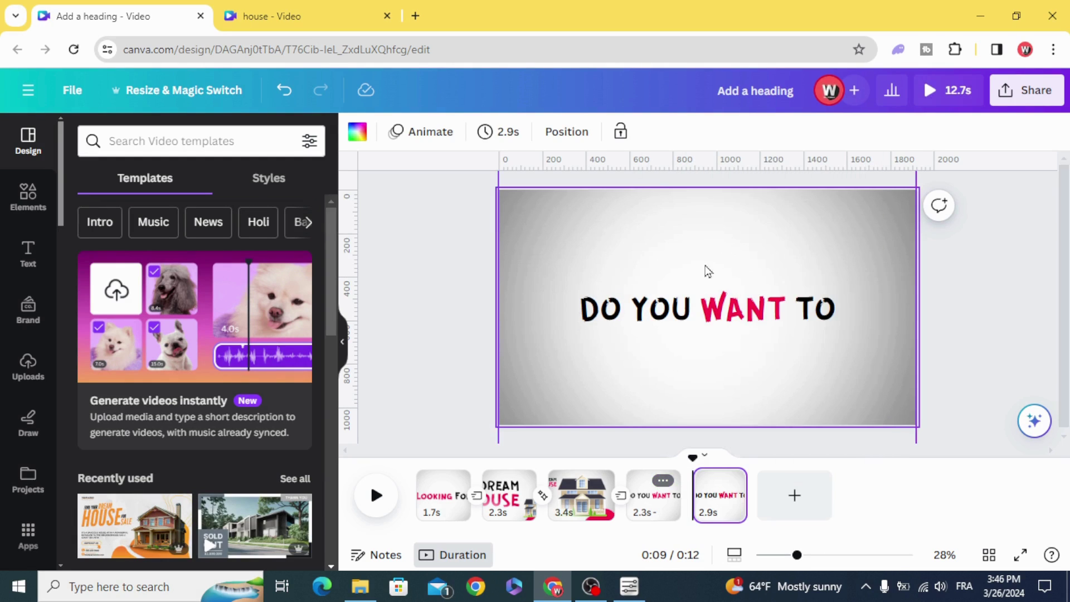
double_click(675, 322)
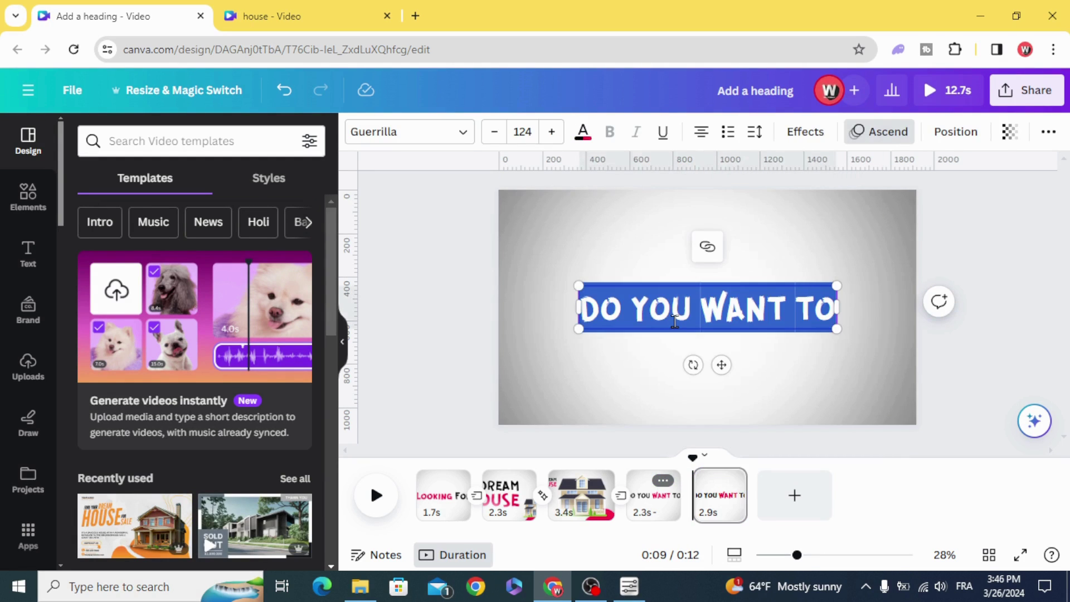
type("B")
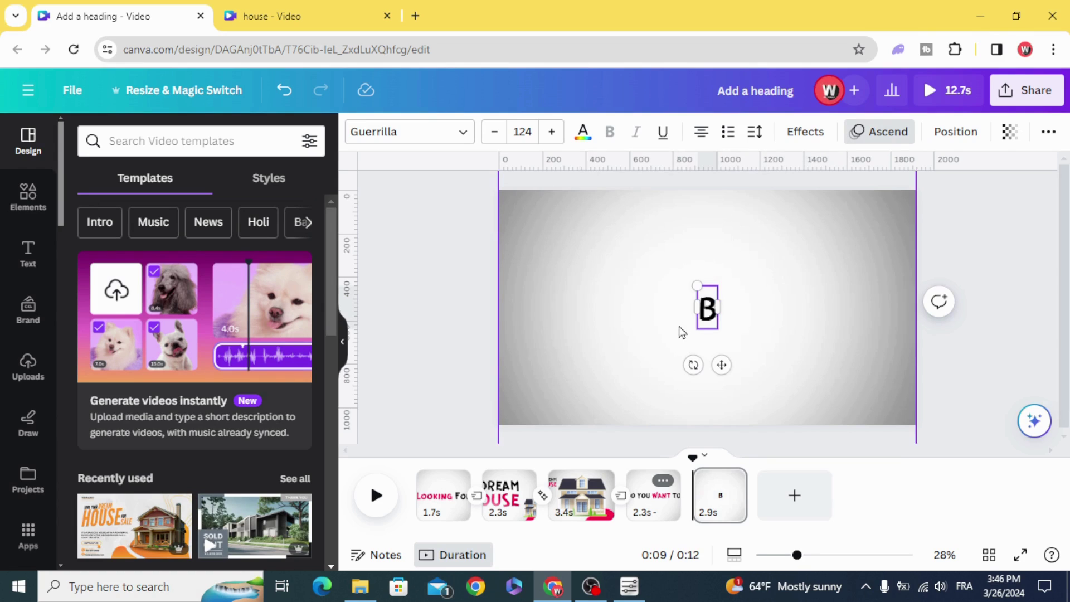
type("uy")
Enlarge the "Buy" text to font size 315 and color it crimson red
left_click_drag(680, 286, 574, 238)
left_click(580, 141)
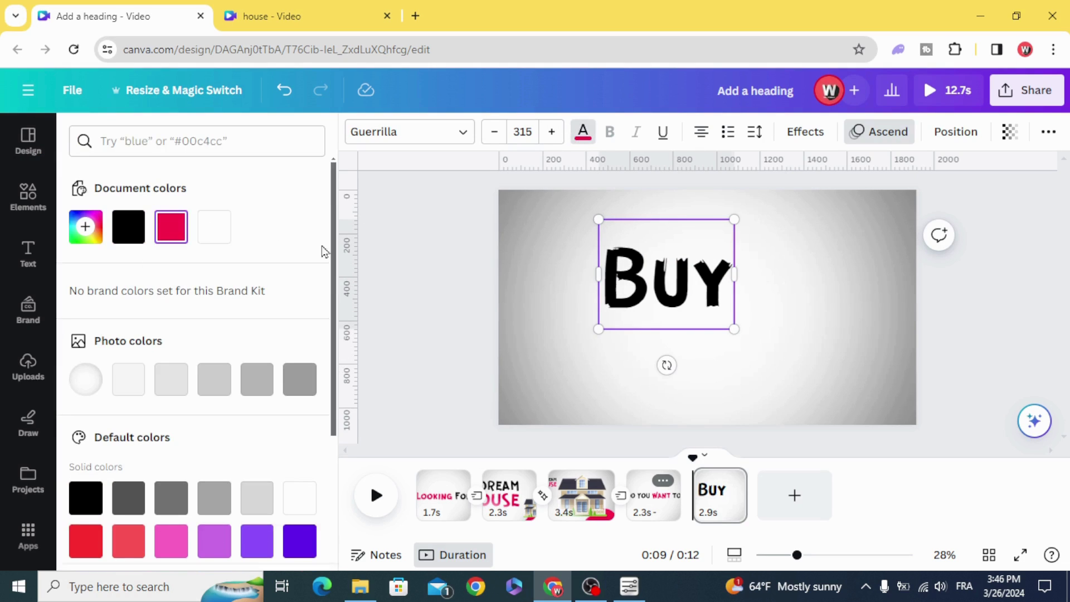
left_click(582, 135)
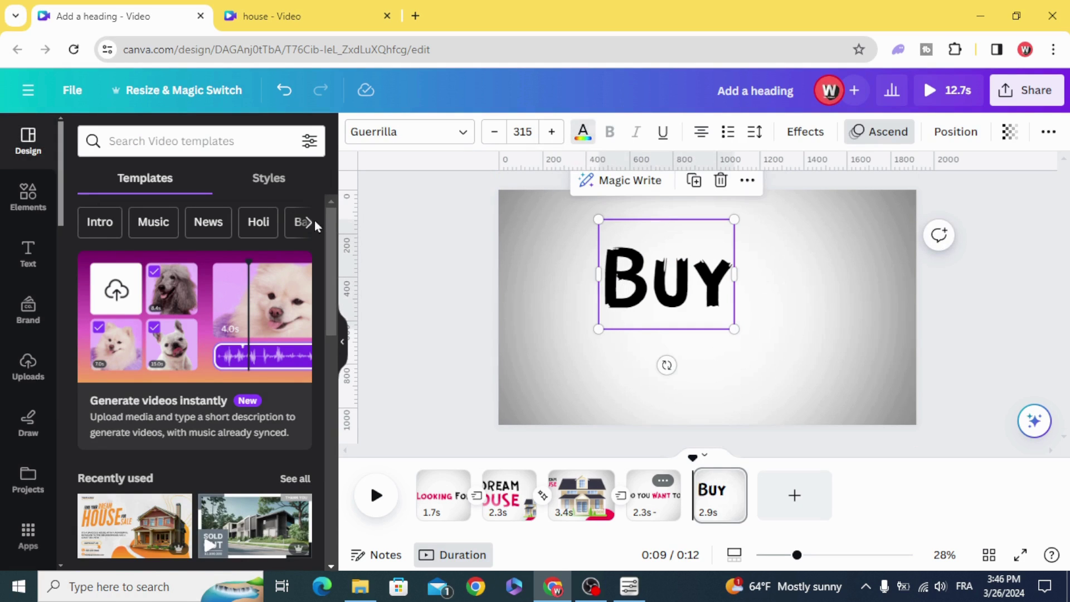
left_click(583, 131)
left_click(171, 225)
Move the "Buy" text to the right half of the page and enlarge it to font size 334
left_click_drag(652, 283, 781, 315)
left_click_drag(724, 251, 717, 244)
left_click_drag(781, 306, 791, 312)
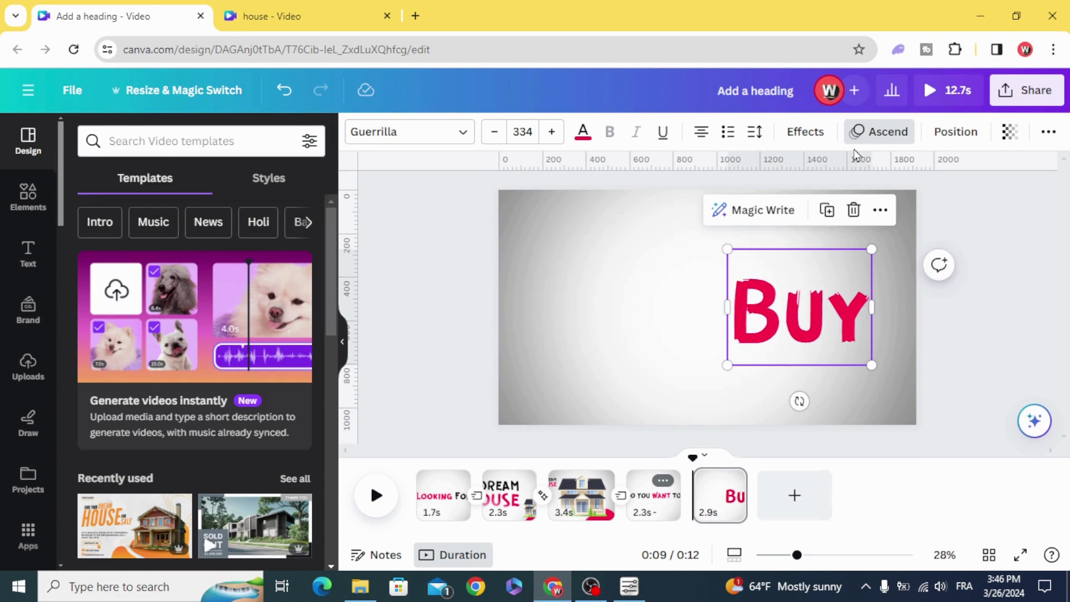
Change the "Buy" text's animation to Pop and reduce its speed to the minimum
left_click(880, 132)
scroll(140, 371, "down", 1)
left_click(108, 309)
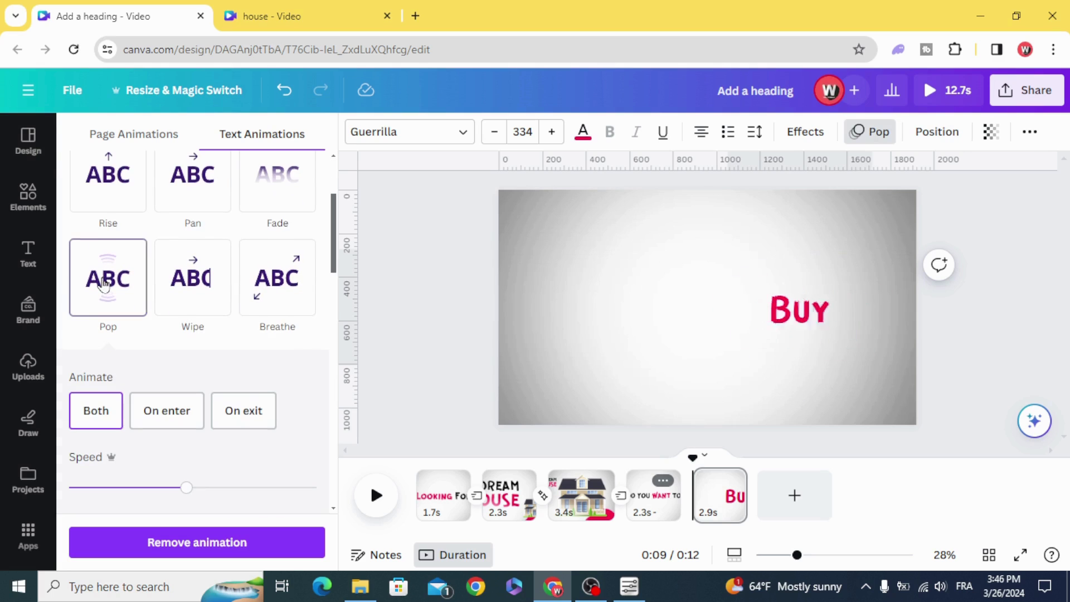
scroll(90, 406, "down", 1)
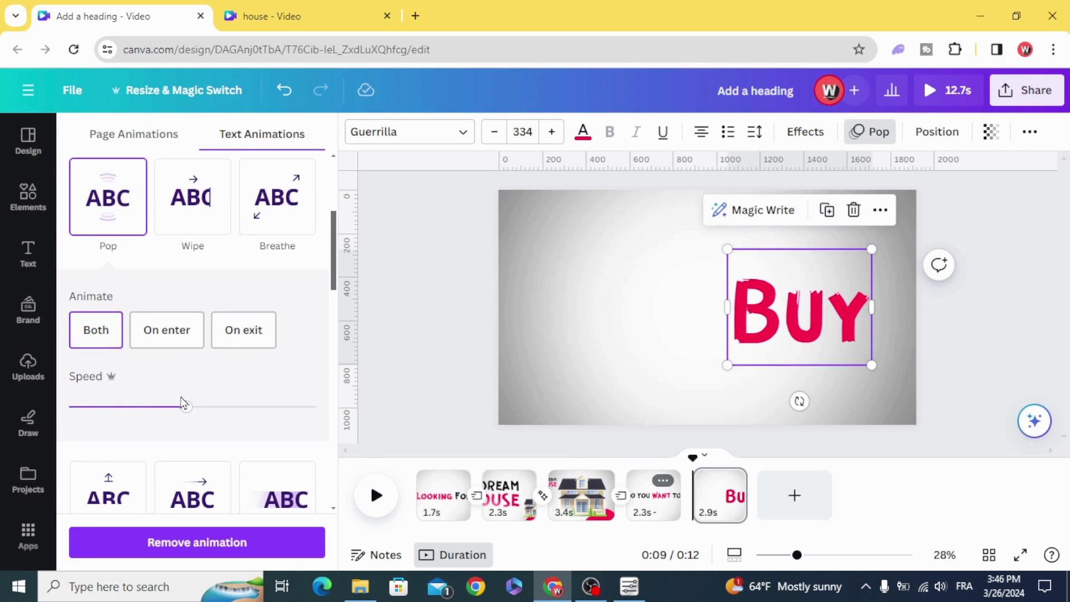
left_click_drag(185, 407, 41, 424)
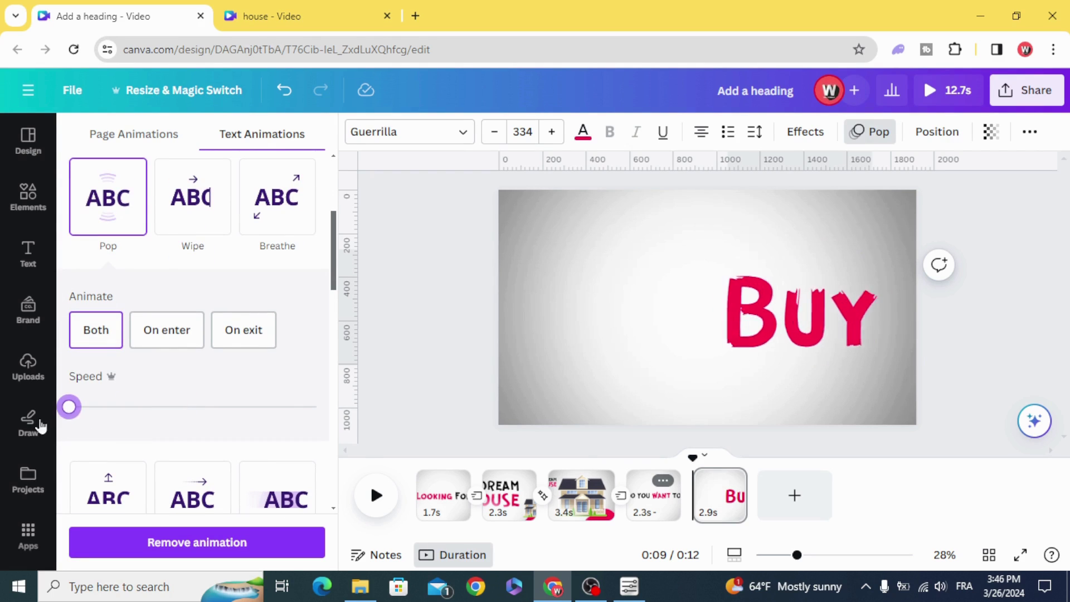
left_click(438, 318)
Search the graphics elements for "buy" and browse for a suitable illustration
left_click(28, 200)
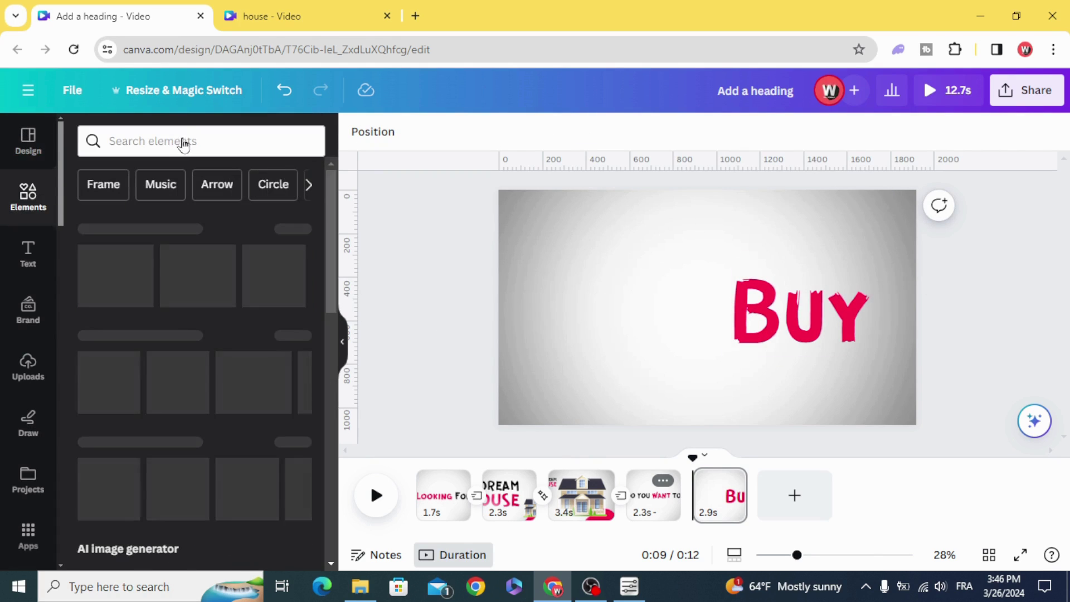
left_click(179, 137)
type("buy")
key("Return")
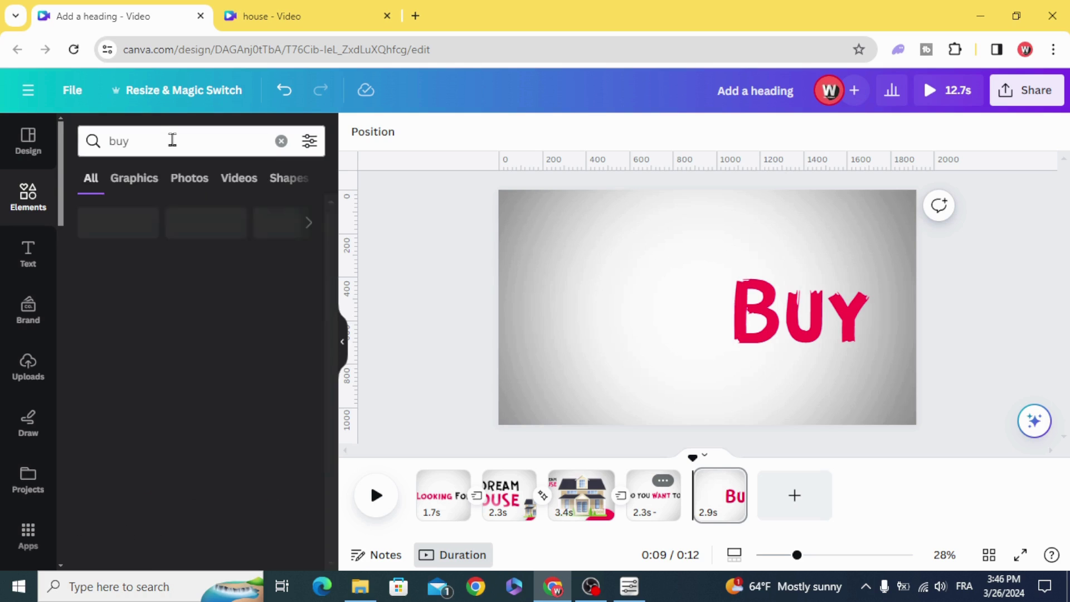
left_click(136, 178)
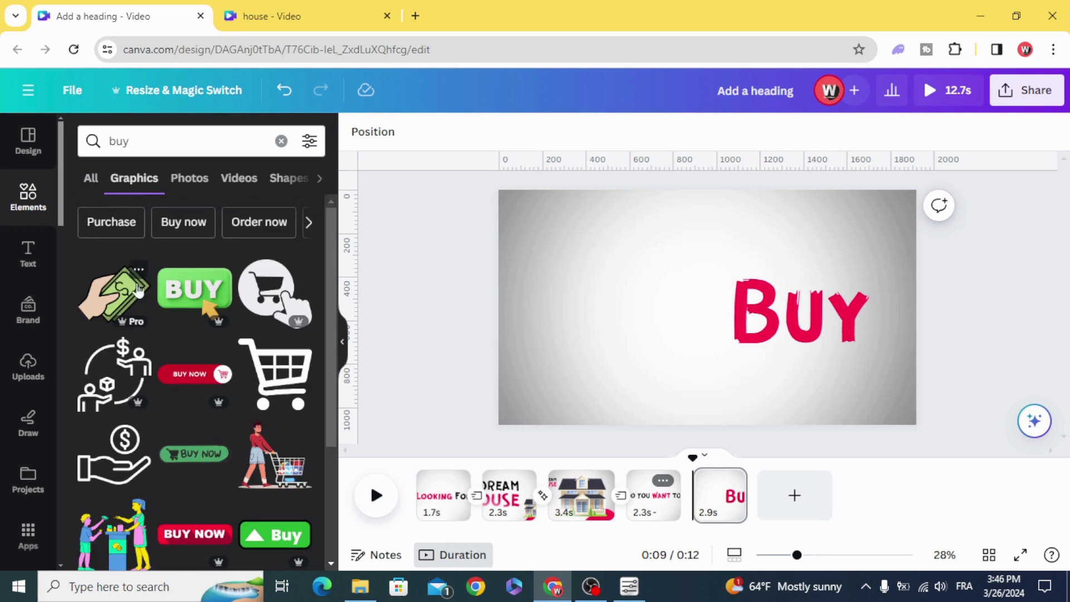
scroll(153, 444, "down", 3)
scroll(123, 455, "up", 3)
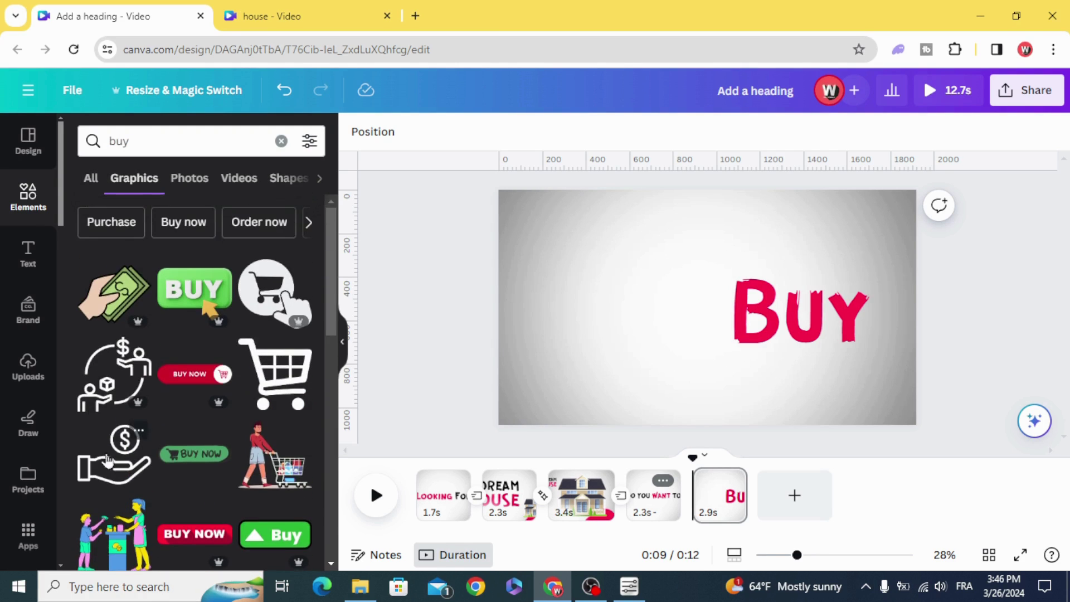
Add the graphic of a hand holding green banknotes, enlarge it, and place it in the page's lower-left corner
left_click(110, 291)
left_click_drag(731, 281, 681, 286)
left_click_drag(615, 345, 639, 315)
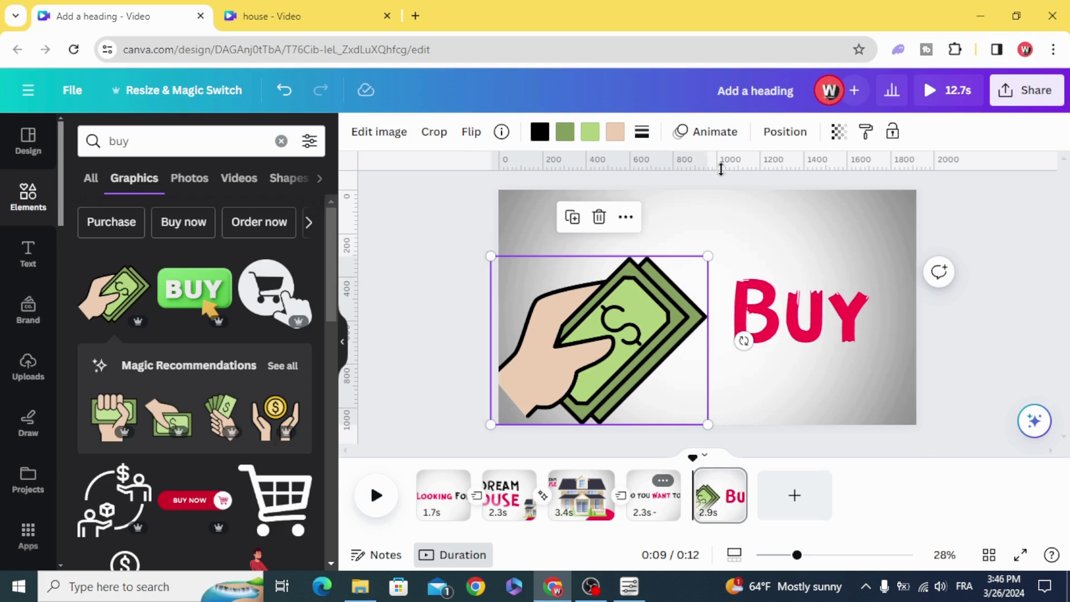
Apply a Baseline animation to the banknotes graphic, with rightward direction and animating on both enter and exit
left_click(695, 138)
scroll(187, 385, "down", 3)
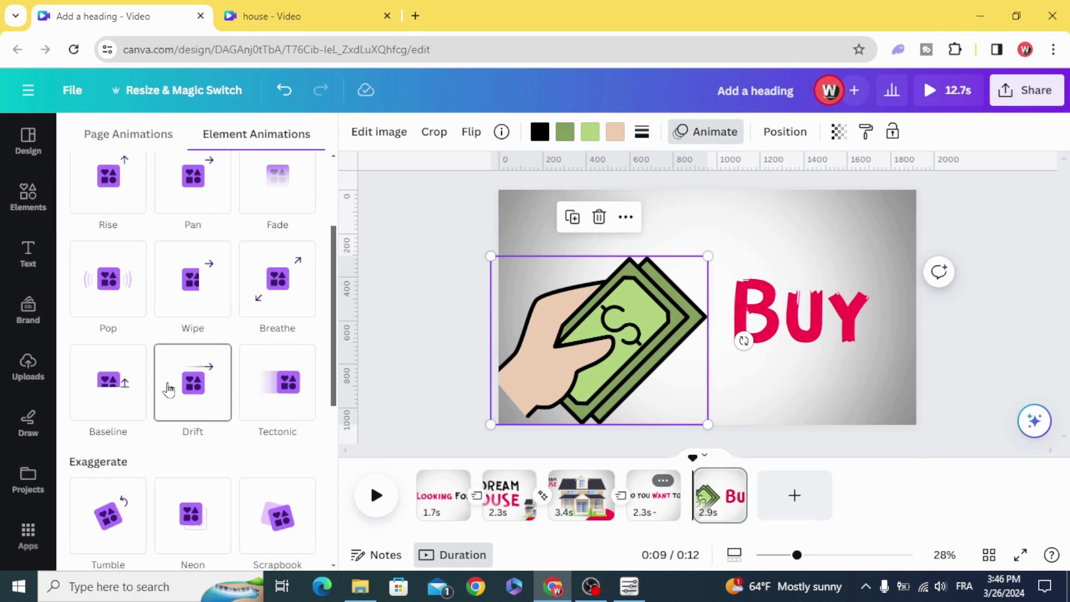
scroll(106, 346, "down", 1)
left_click(104, 317)
scroll(140, 323, "down", 3)
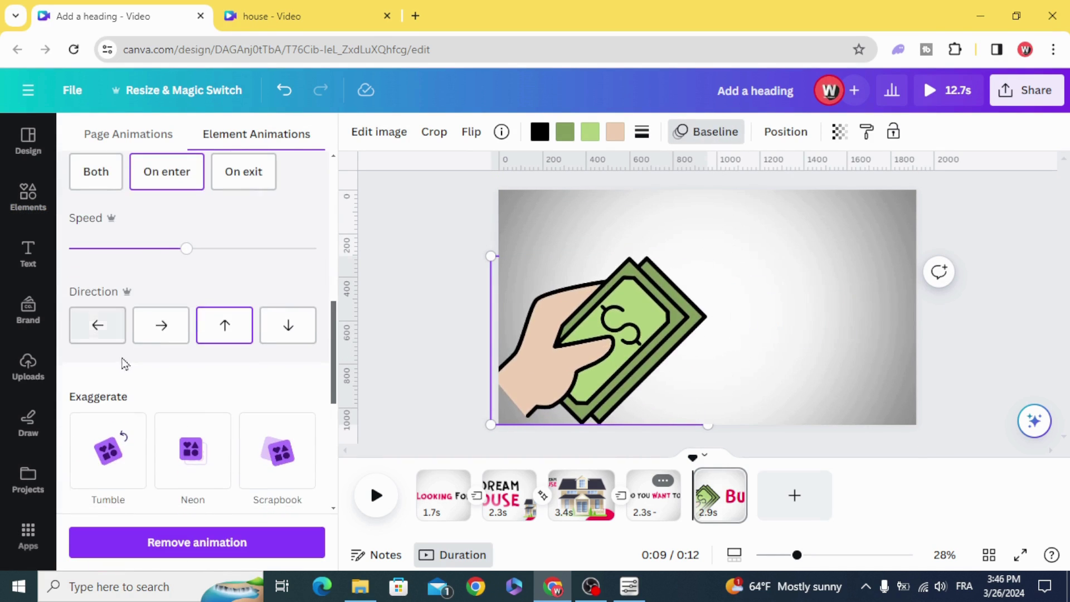
left_click(162, 328)
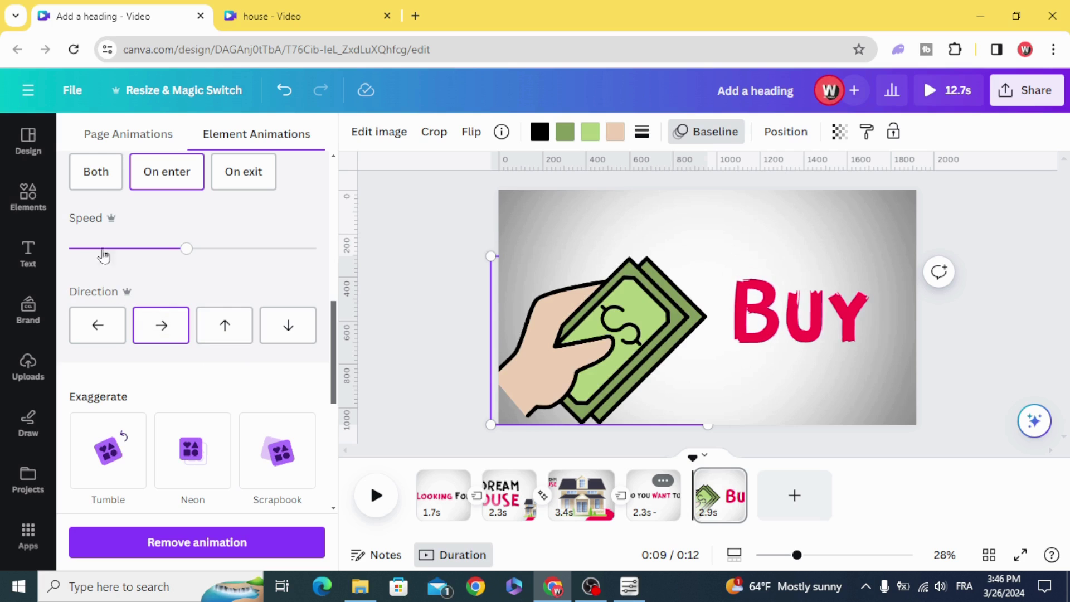
left_click(95, 171)
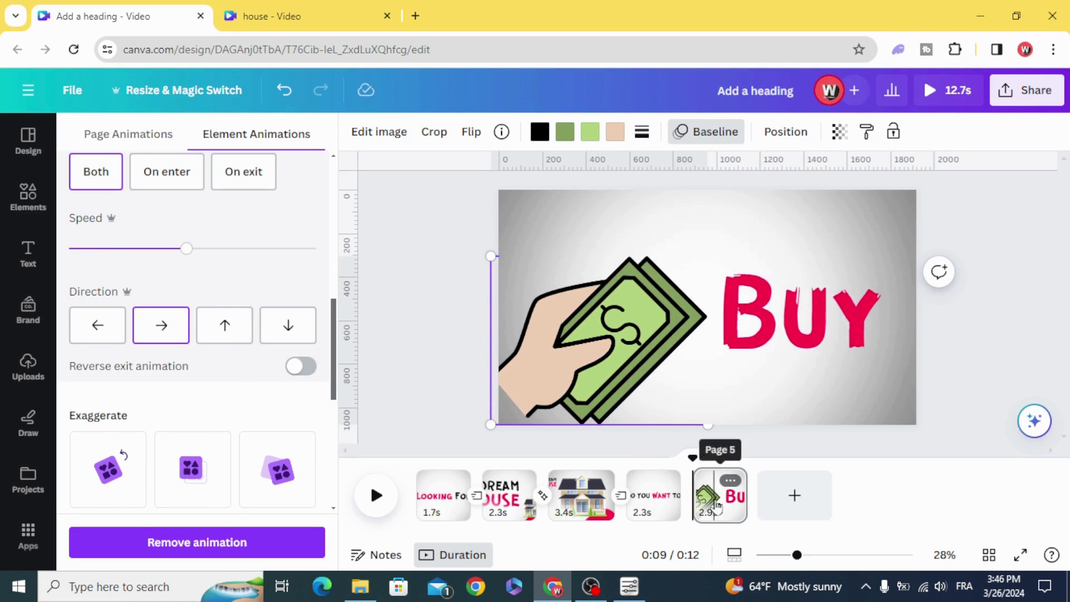
Shorten the "Buy" page to 1.6 seconds and play it back
left_click(716, 508)
left_click_drag(746, 498, 732, 497)
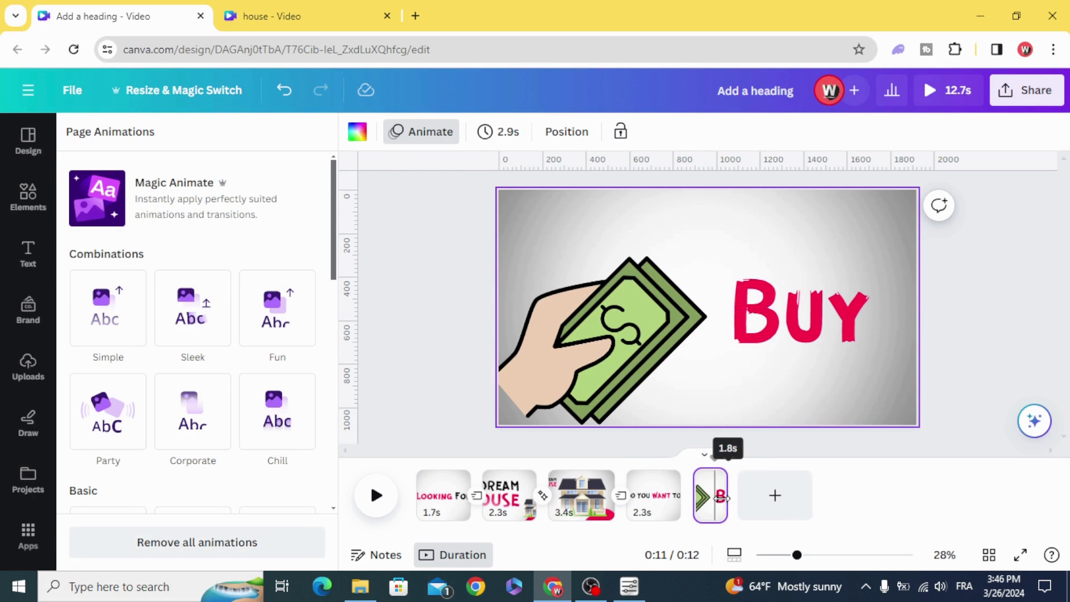
left_click_drag(717, 498, 718, 498)
left_click_drag(742, 463, 677, 465)
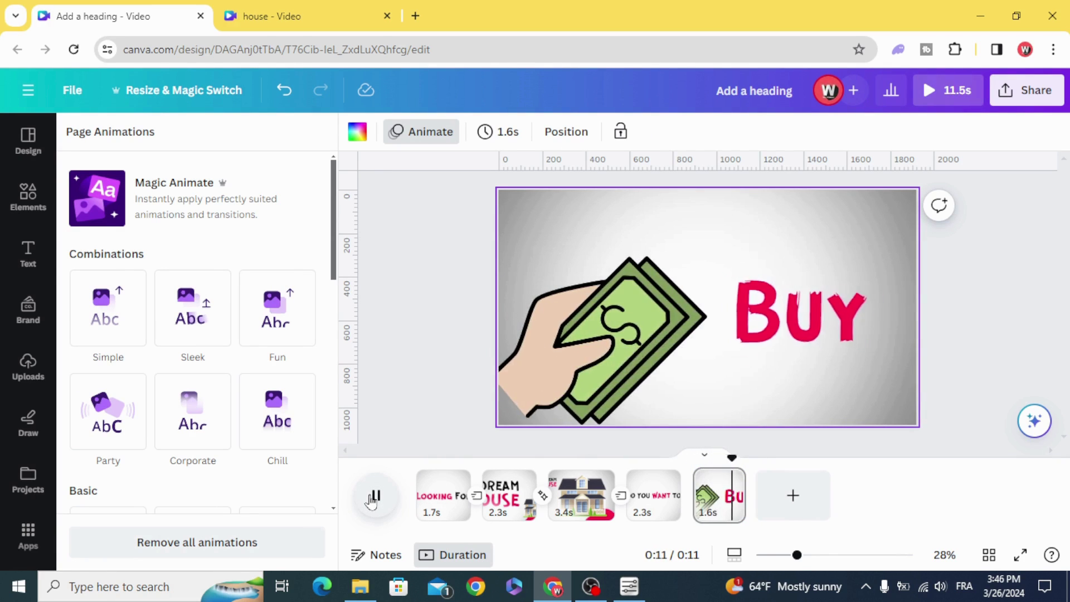
Set the "Buy" page's duration to 2.2 seconds and play it back
left_click(715, 514)
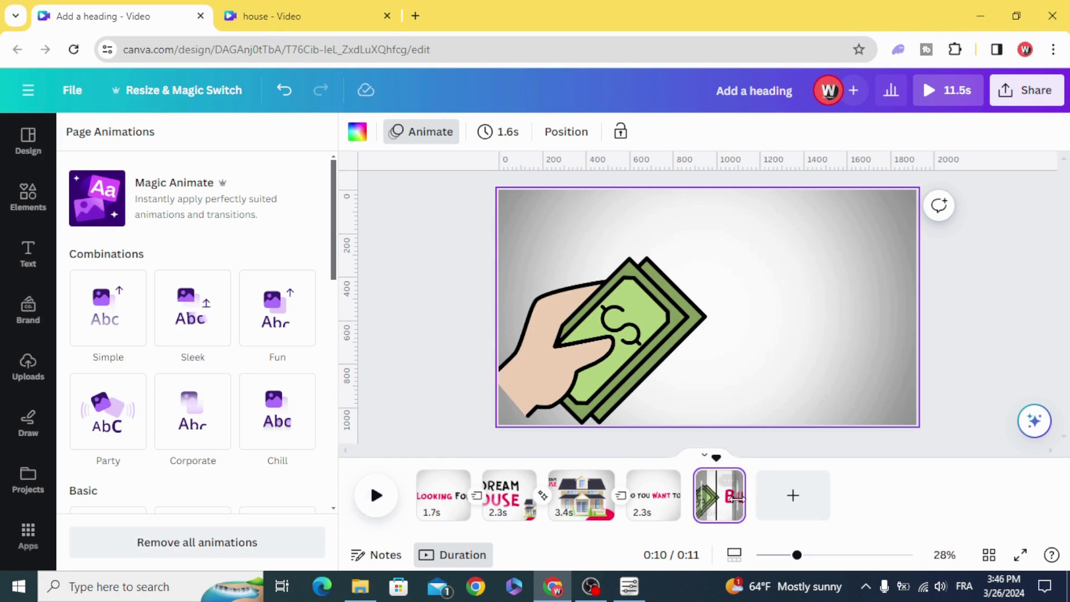
left_click_drag(747, 496, 758, 496)
left_click_drag(736, 457, 696, 458)
left_click(376, 496)
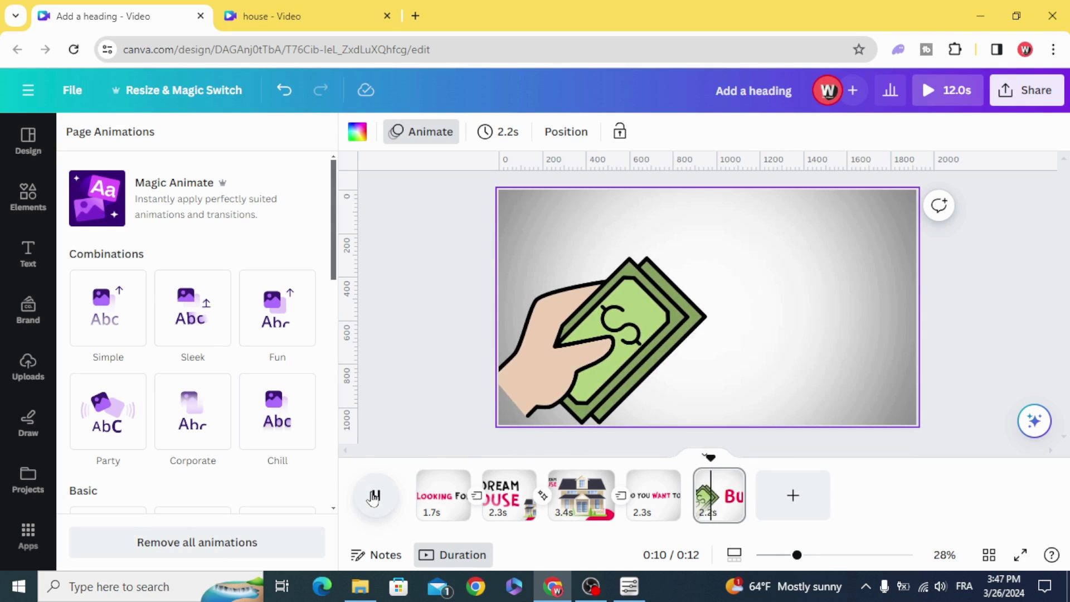
left_click(375, 496)
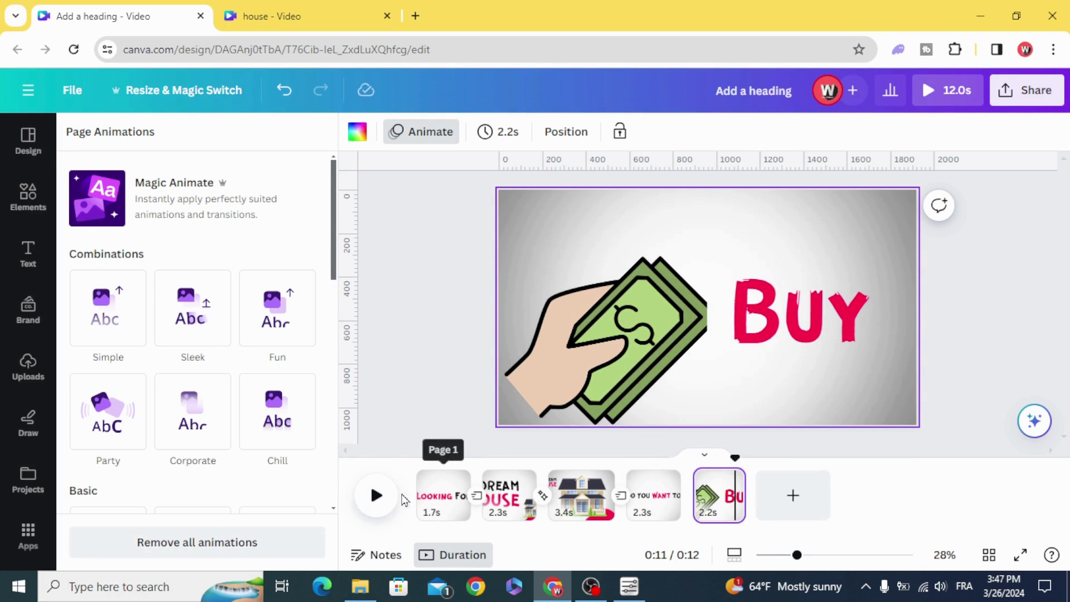
Turn on the reversed exit for the banknotes graphic's Baseline animation
left_click(565, 361)
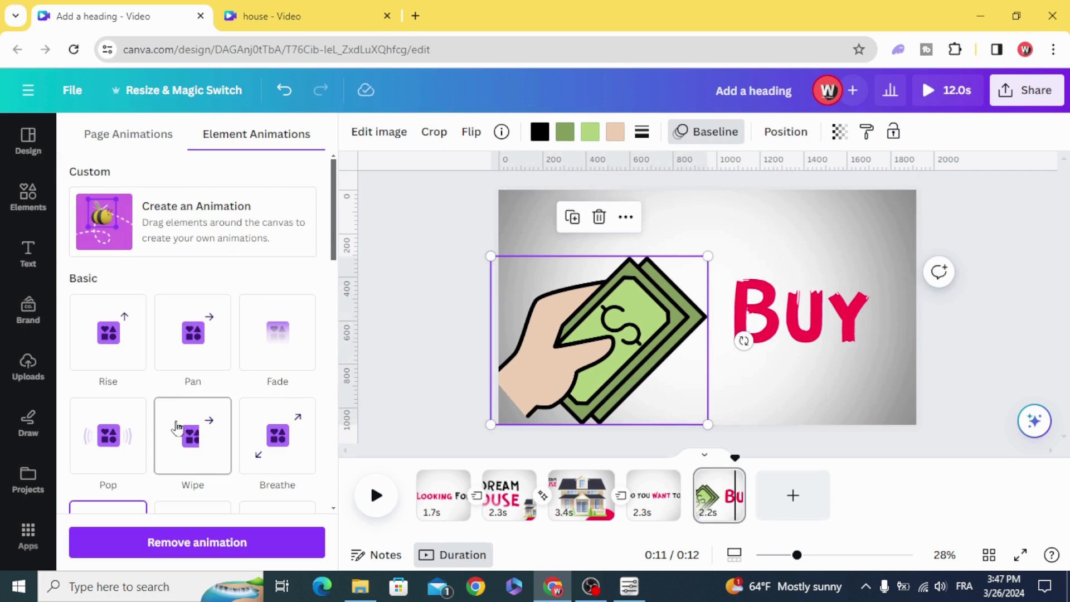
scroll(180, 427, "down", 2)
left_click(108, 437)
scroll(174, 443, "down", 5)
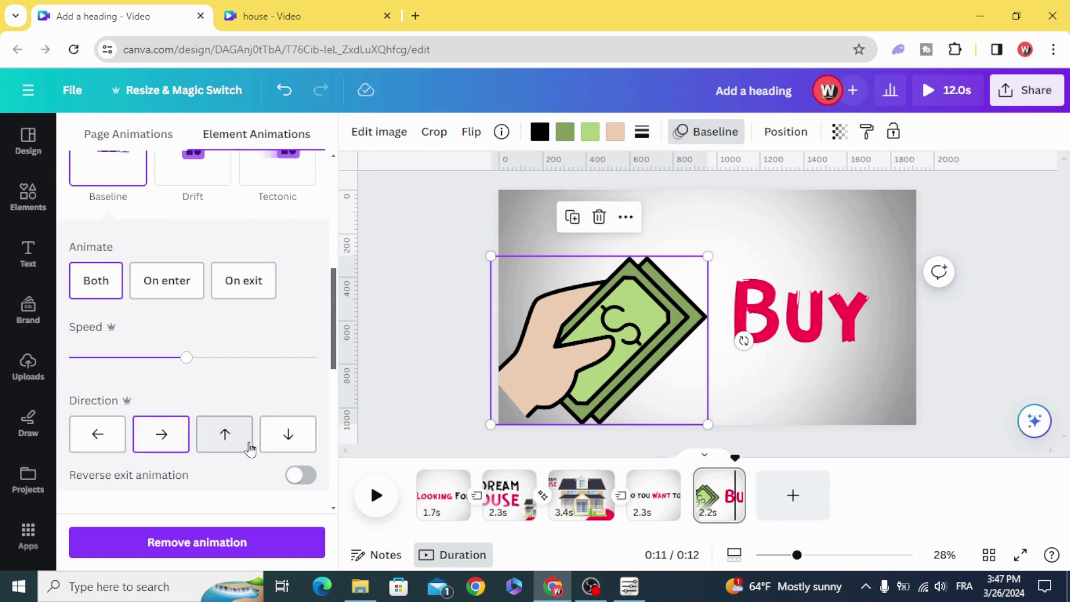
left_click(300, 476)
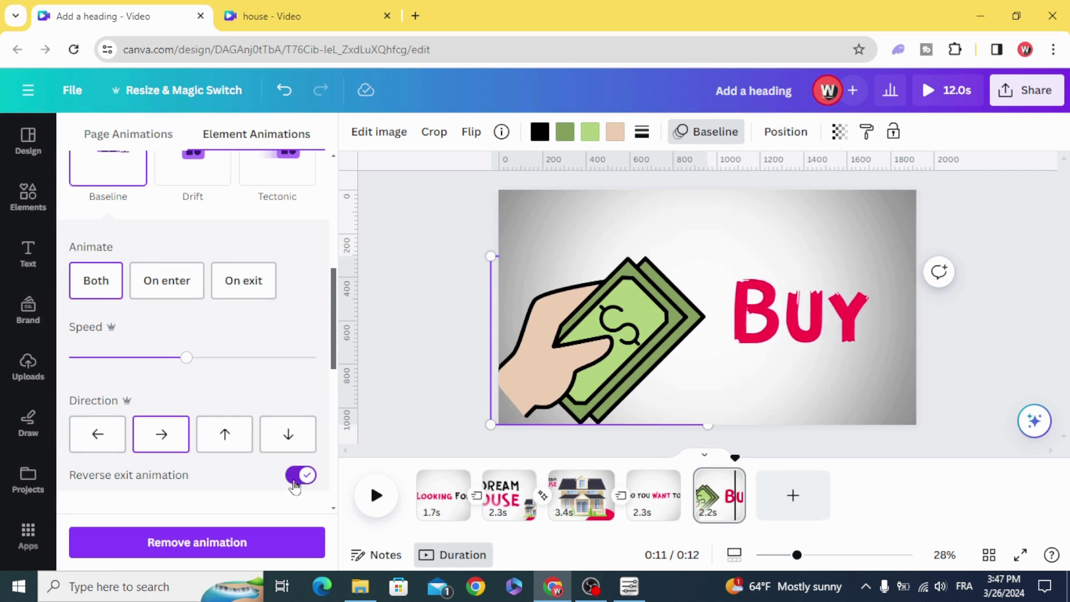
Duplicate the "Buy" page and change the copy's text to "SELL"
left_click_drag(735, 461, 728, 486)
left_click(730, 480)
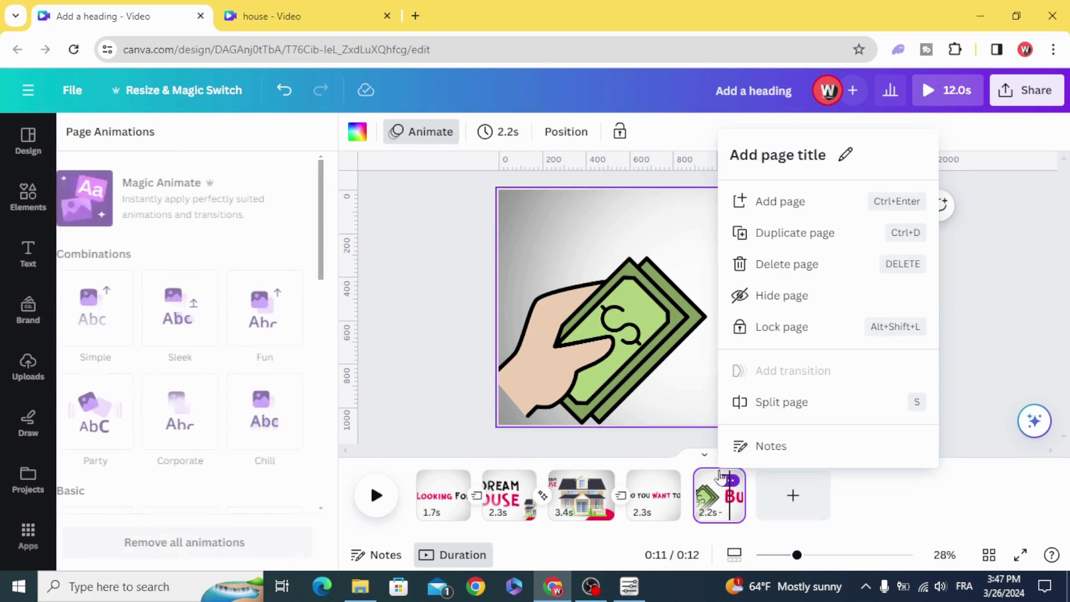
left_click(780, 232)
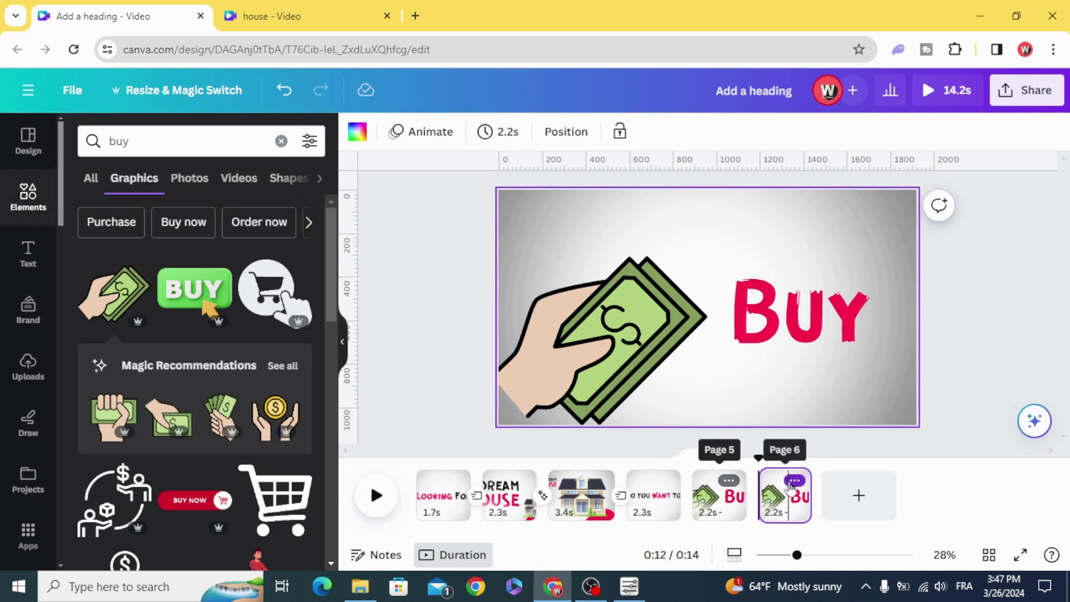
left_click(780, 506)
left_click(798, 496)
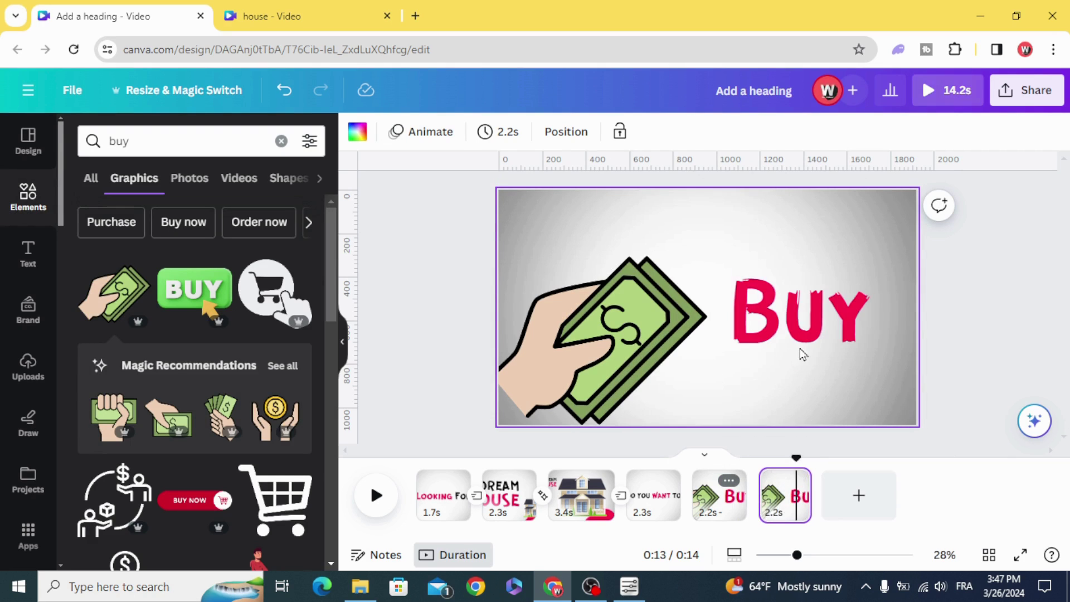
left_click(802, 342)
left_click(801, 333)
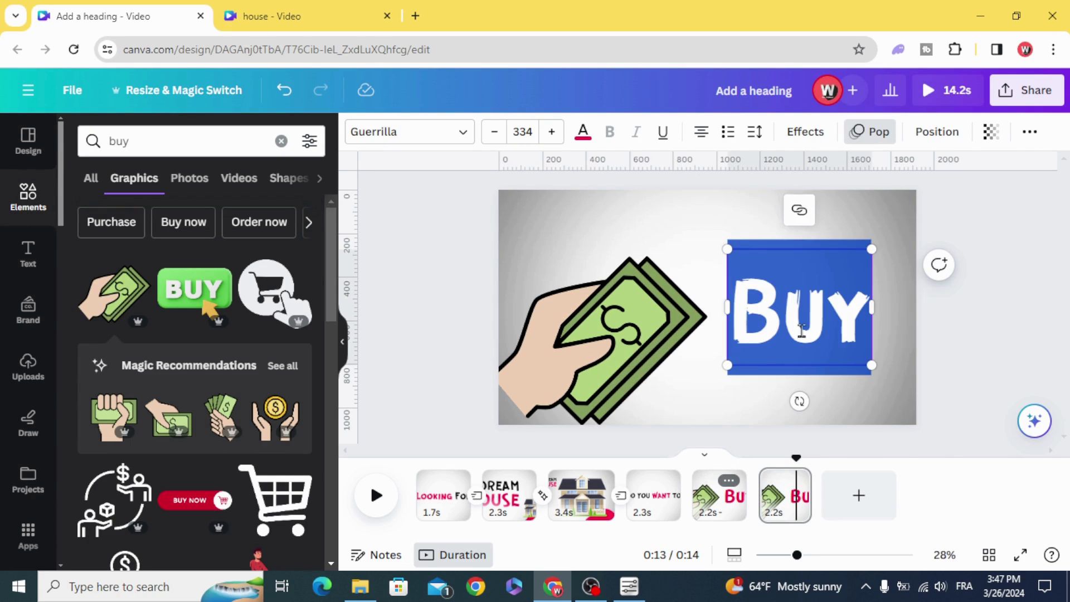
type("SELL")
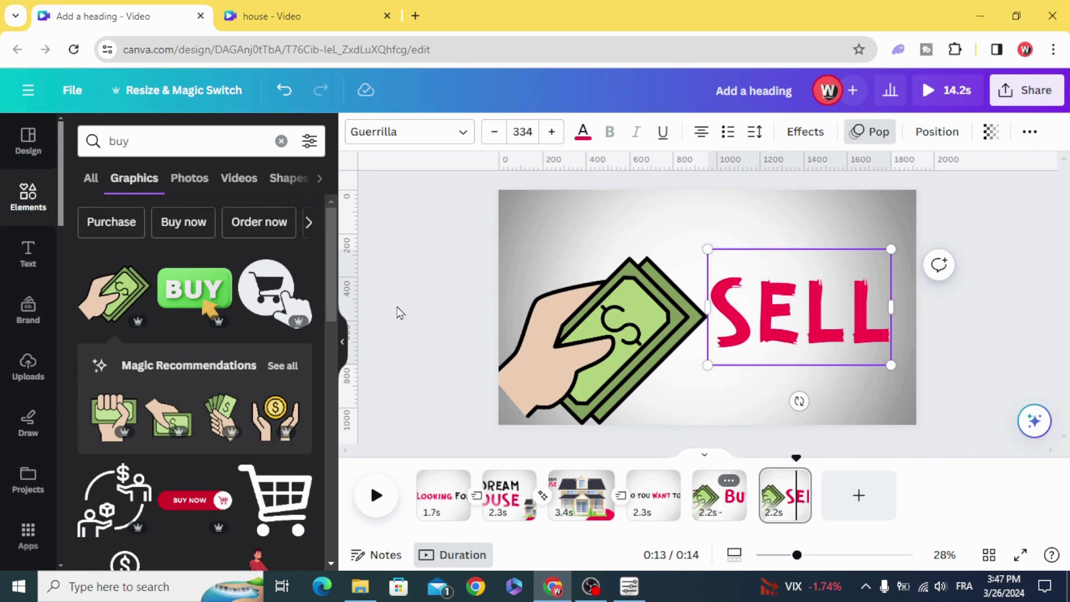
Delete the banknotes graphic from the "SELL" page and search the graphics for "SELL"
left_click(602, 335)
left_click(598, 219)
left_click(178, 141)
double_click(178, 141)
type("SELL")
key("Return")
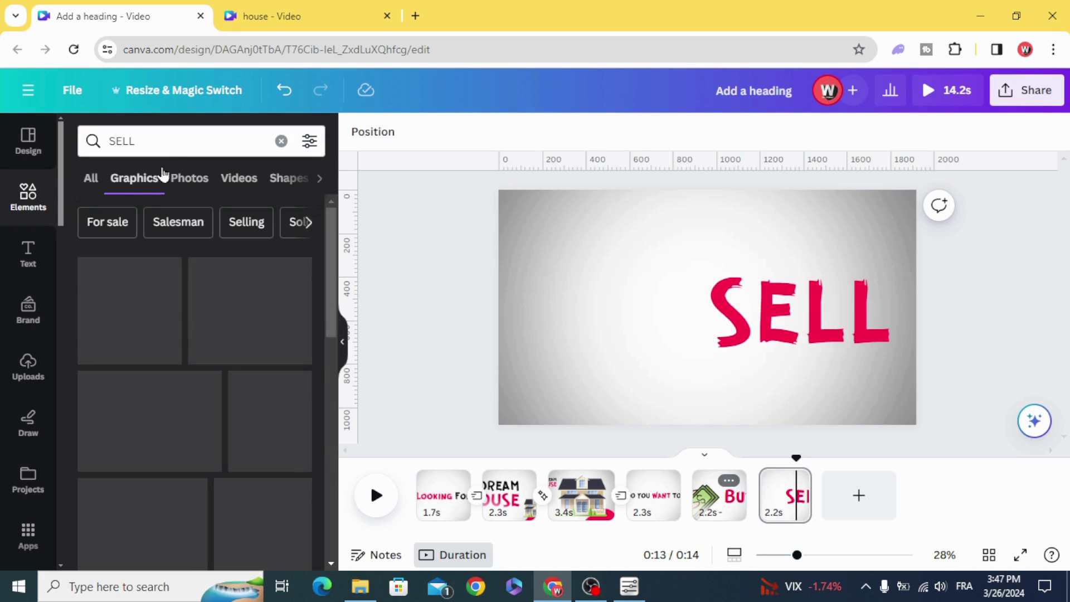
Add the red "SELL" sign graphic with downward arrows and place it left of the "SELL" text
scroll(125, 337, "down", 5)
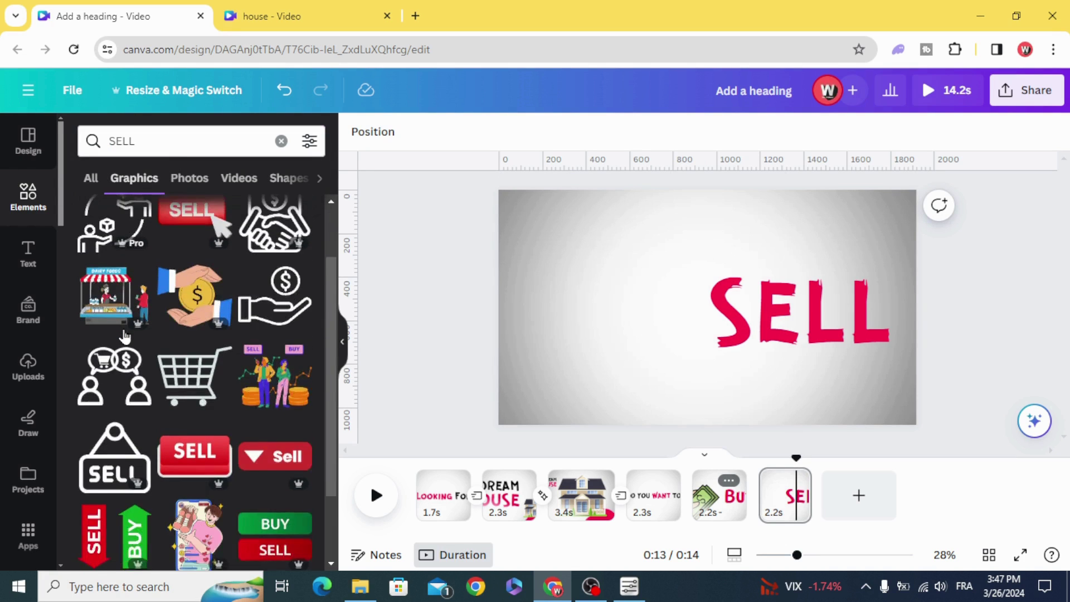
scroll(125, 336, "down", 3)
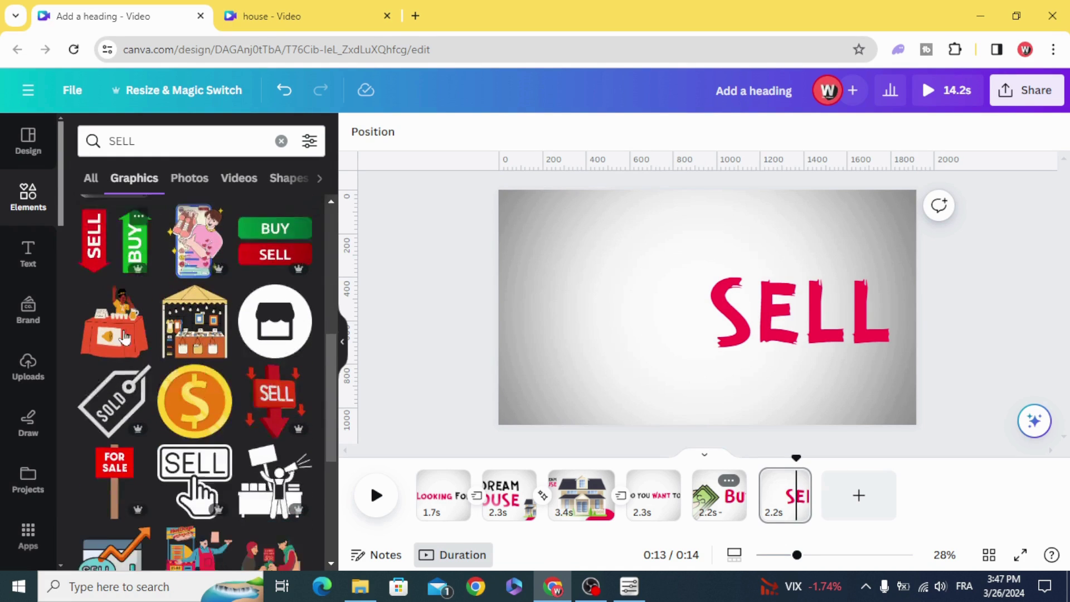
left_click(268, 301)
left_click_drag(658, 315, 560, 326)
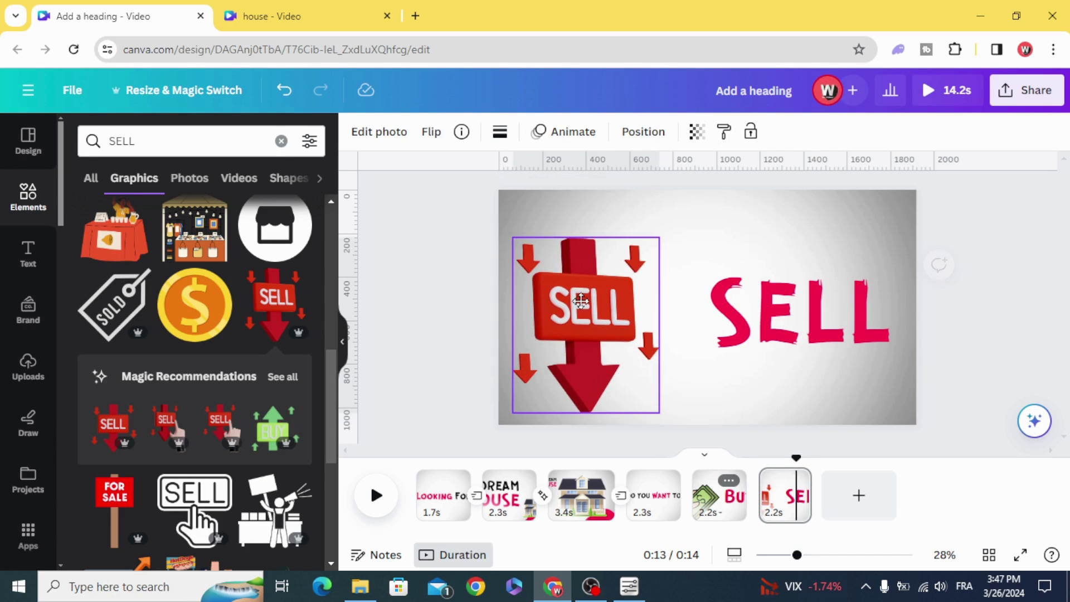
Apply a Baseline animation to the red "SELL" sign graphic, animating on both enter and exit
left_click(576, 133)
scroll(189, 390, "down", 3)
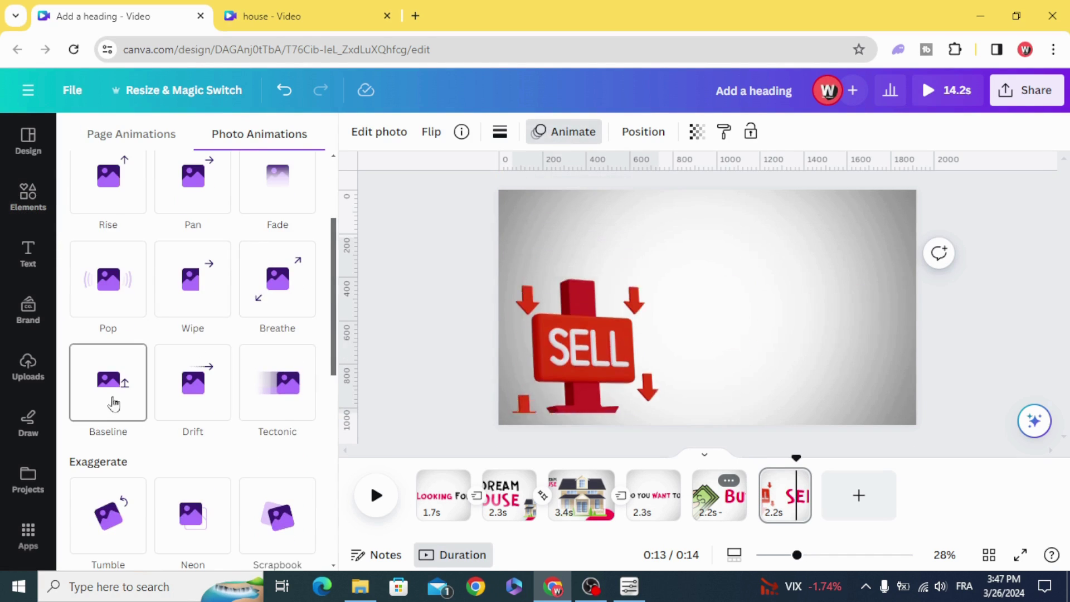
left_click(107, 398)
left_click(90, 328)
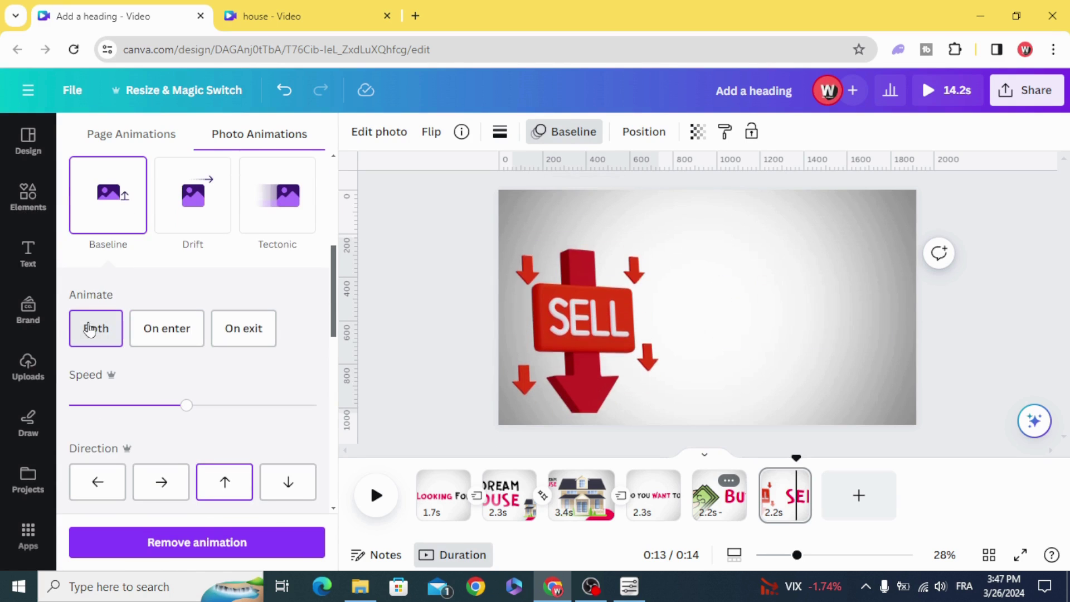
left_click(613, 357)
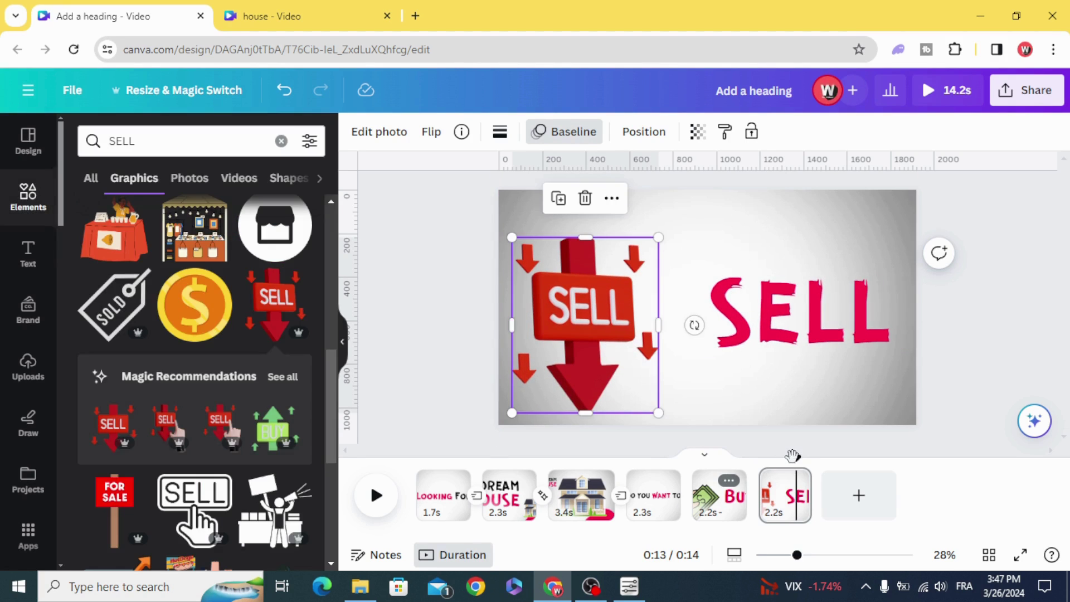
Preview the "SELL" page and turn on the reversed exit for the sign graphic's Baseline animation
left_click_drag(758, 459, 799, 456)
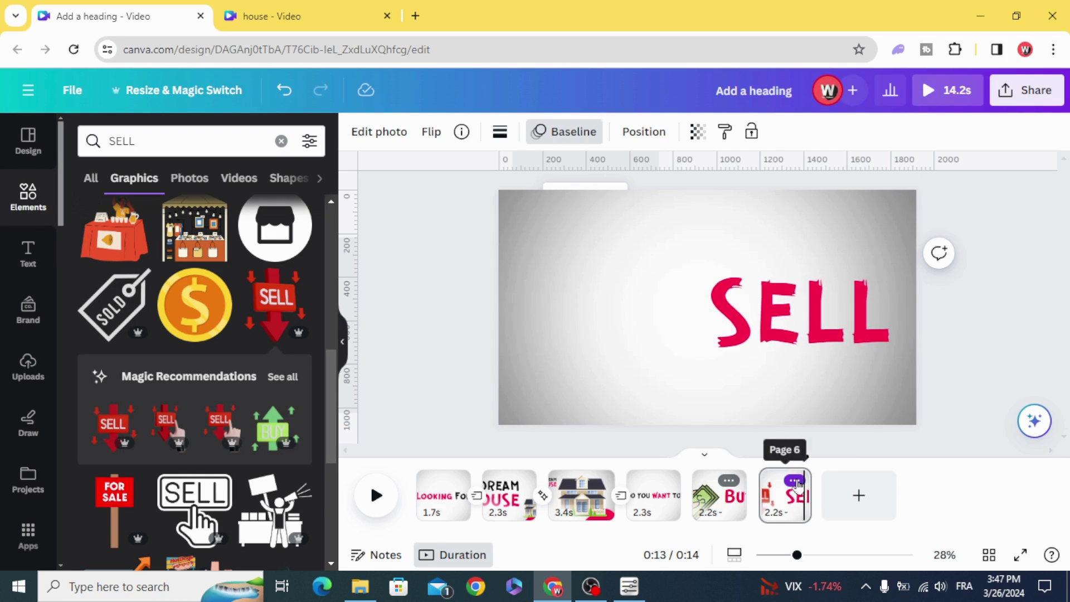
left_click(784, 480)
left_click(581, 362)
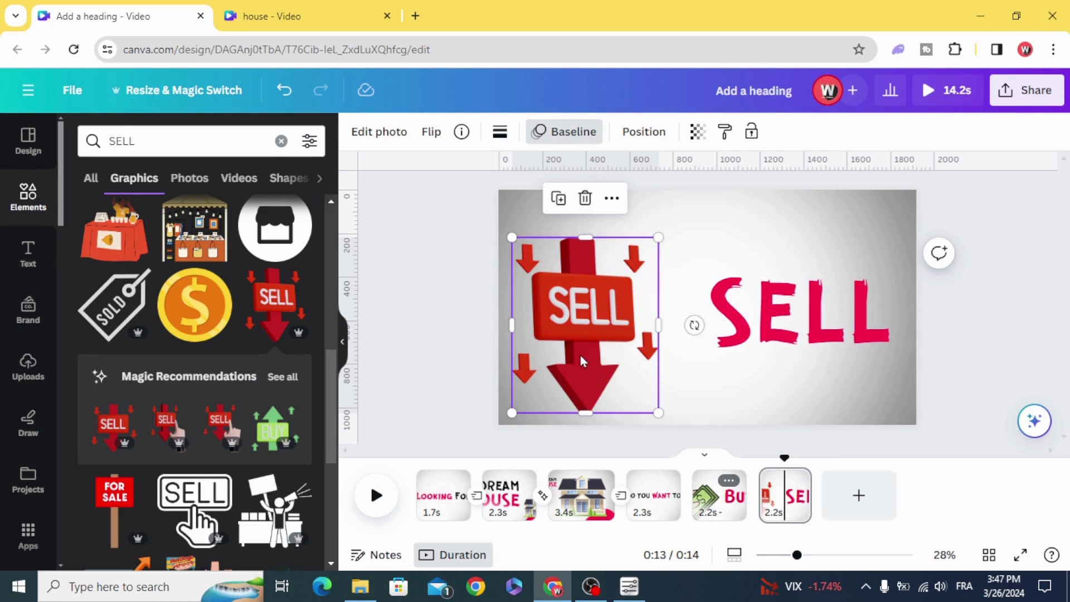
left_click(550, 138)
scroll(132, 354, "down", 5)
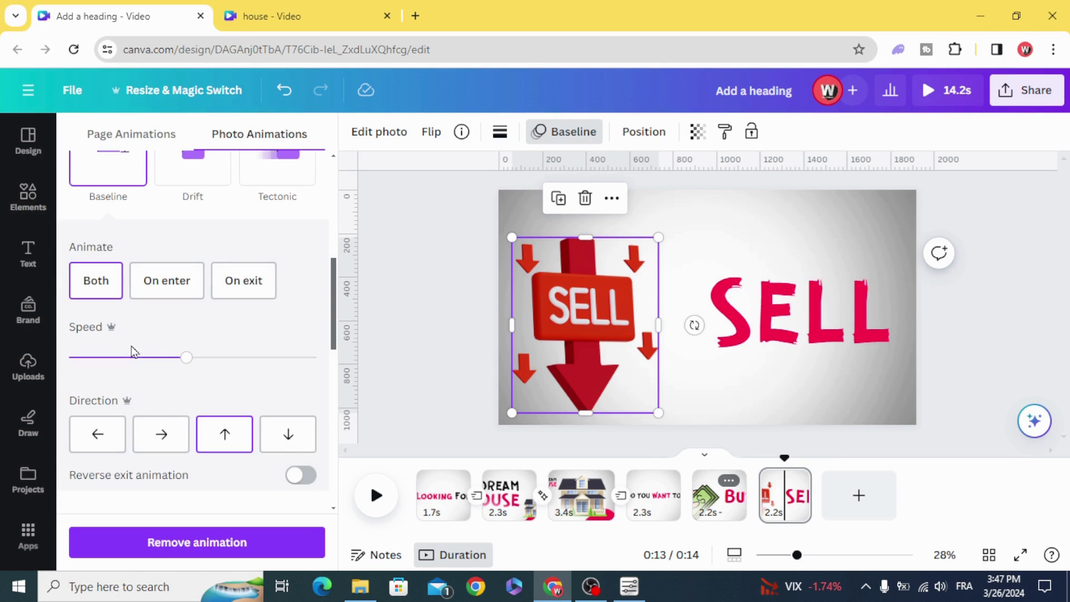
left_click(305, 475)
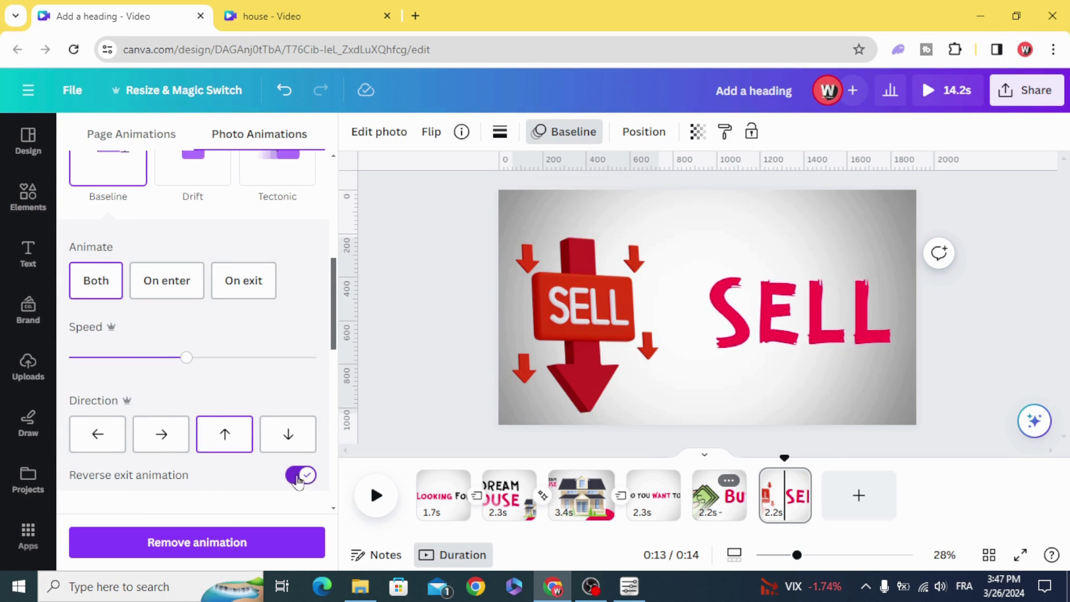
Duplicate the "SELL" page and change the copy's text to "RENT"
left_click(794, 481)
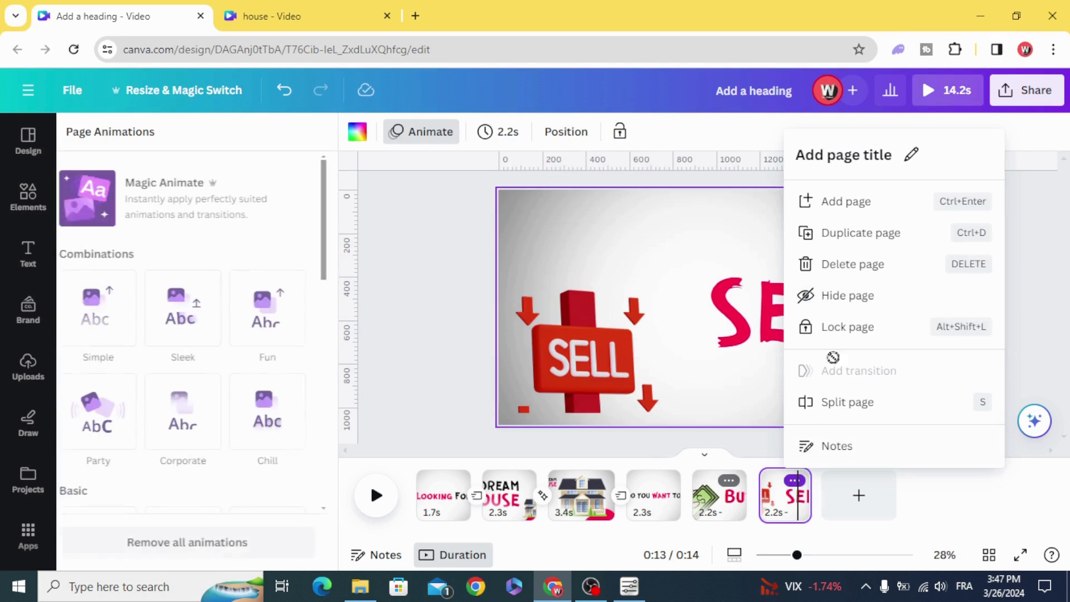
left_click(852, 233)
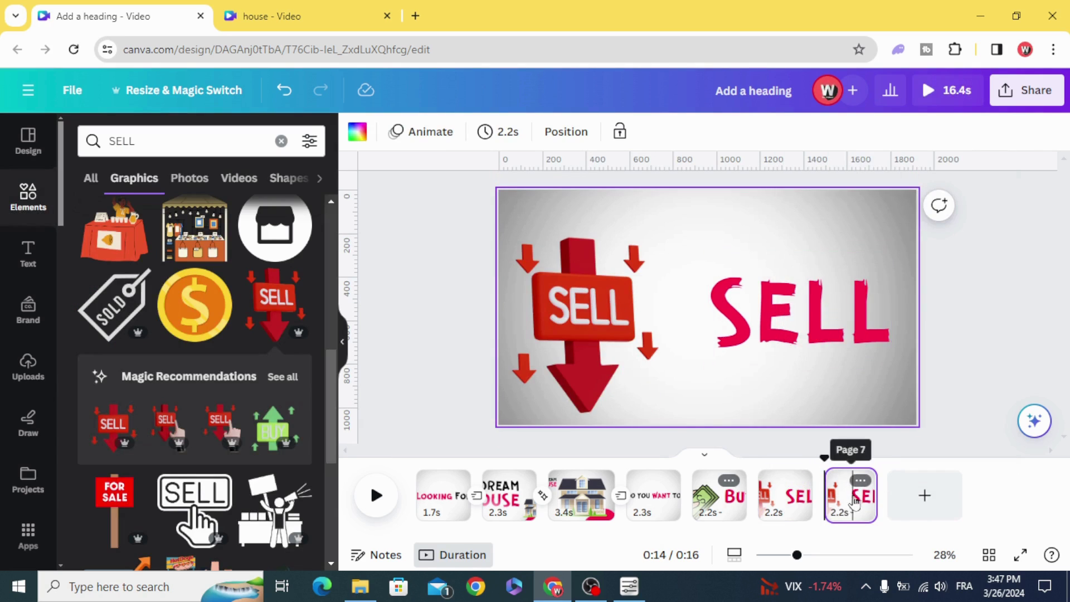
left_click(783, 334)
left_click(783, 334)
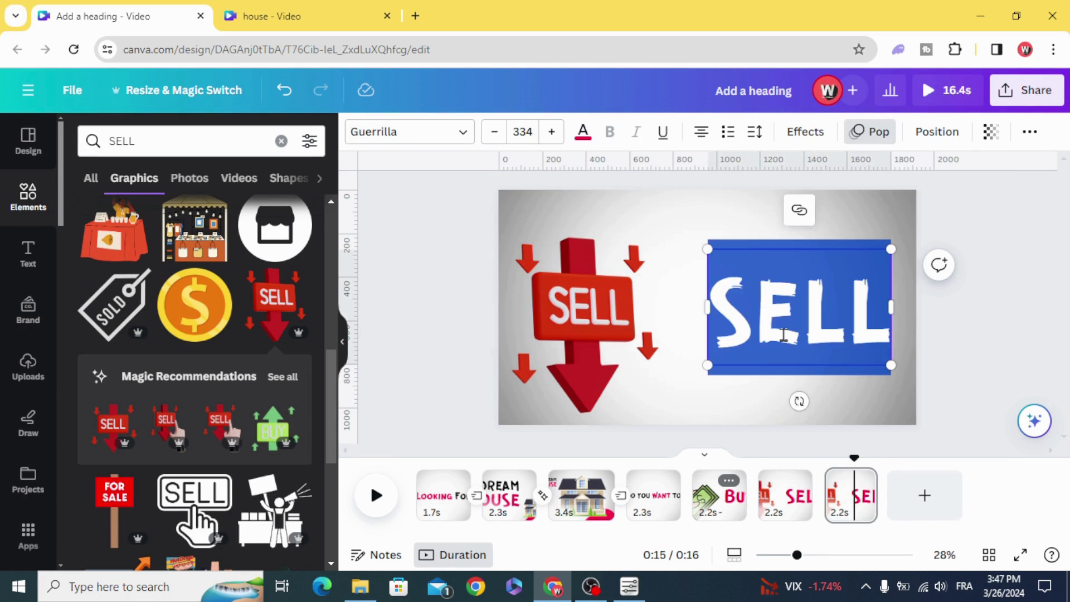
type("RENT")
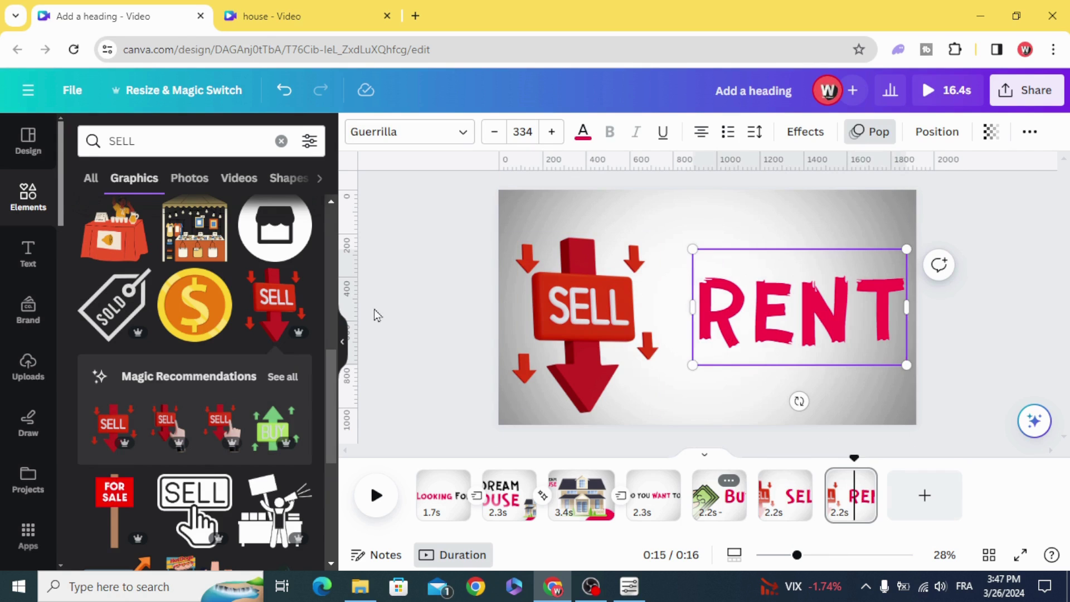
Delete the red "SELL" sign graphic from the "RENT" page and search the graphics for "RENT"
left_click(580, 312)
left_click(586, 199)
left_click(181, 143)
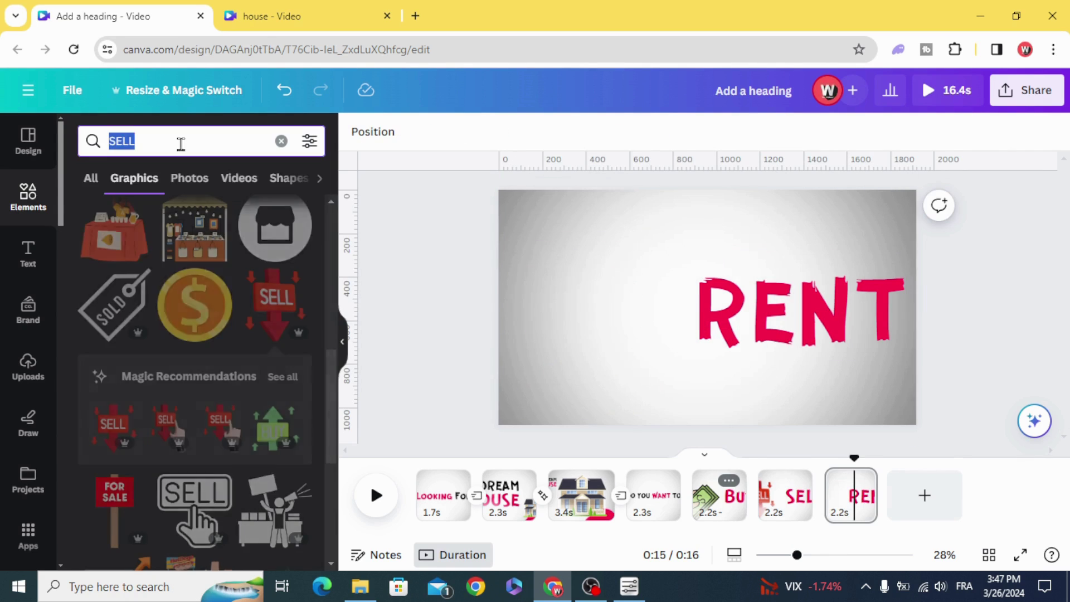
type("RENT")
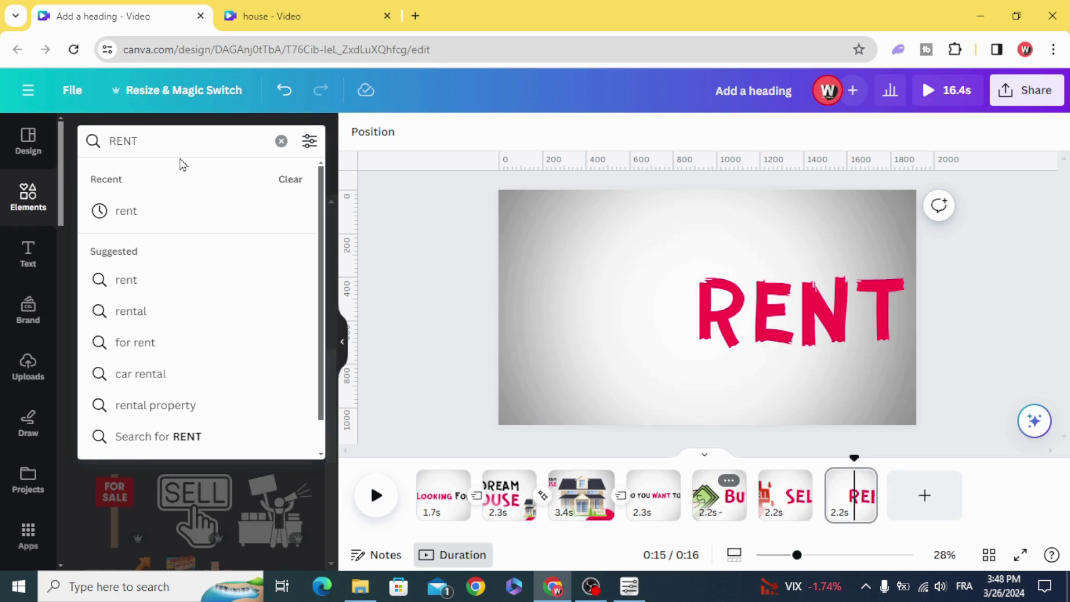
key("Return")
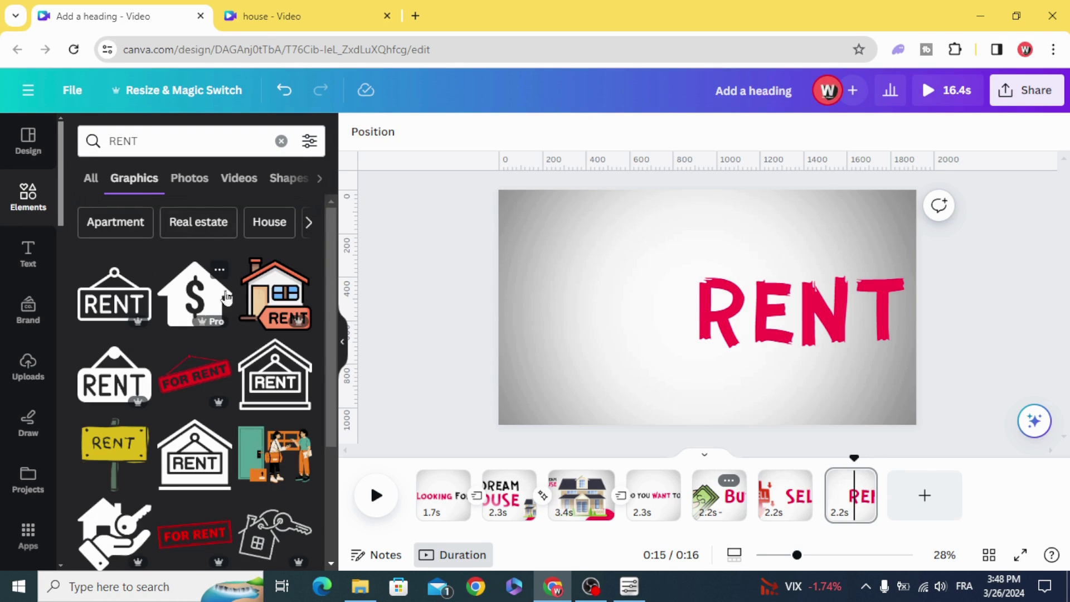
Add the house graphic with the orange "RENT" tag, enlarge it and place it in the page's lower-left area
left_click(275, 293)
left_click_drag(709, 307, 552, 301)
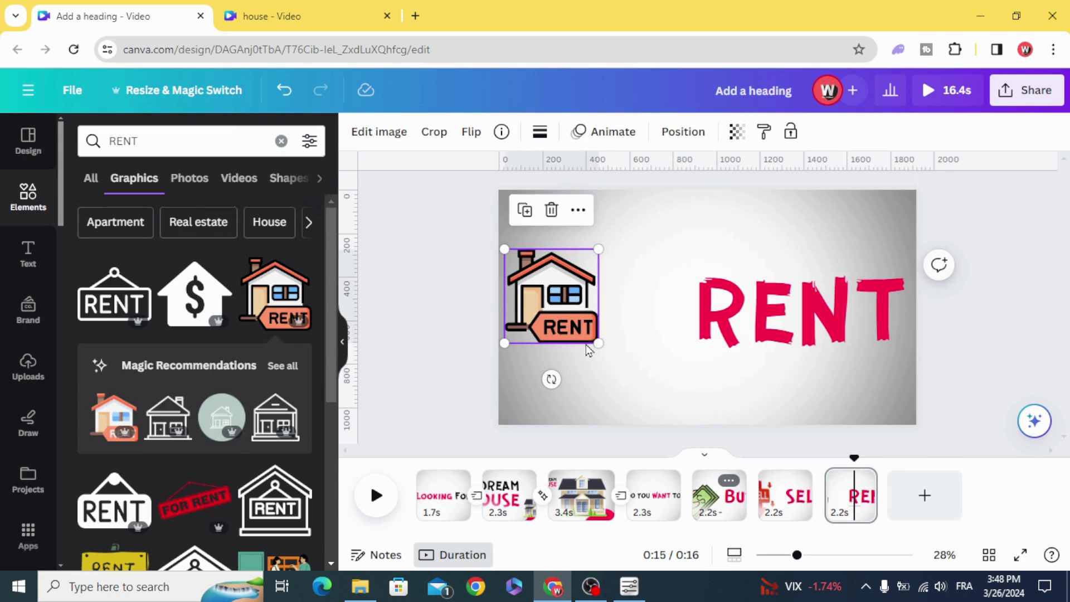
left_click_drag(600, 346, 636, 377)
left_click_drag(571, 324, 575, 361)
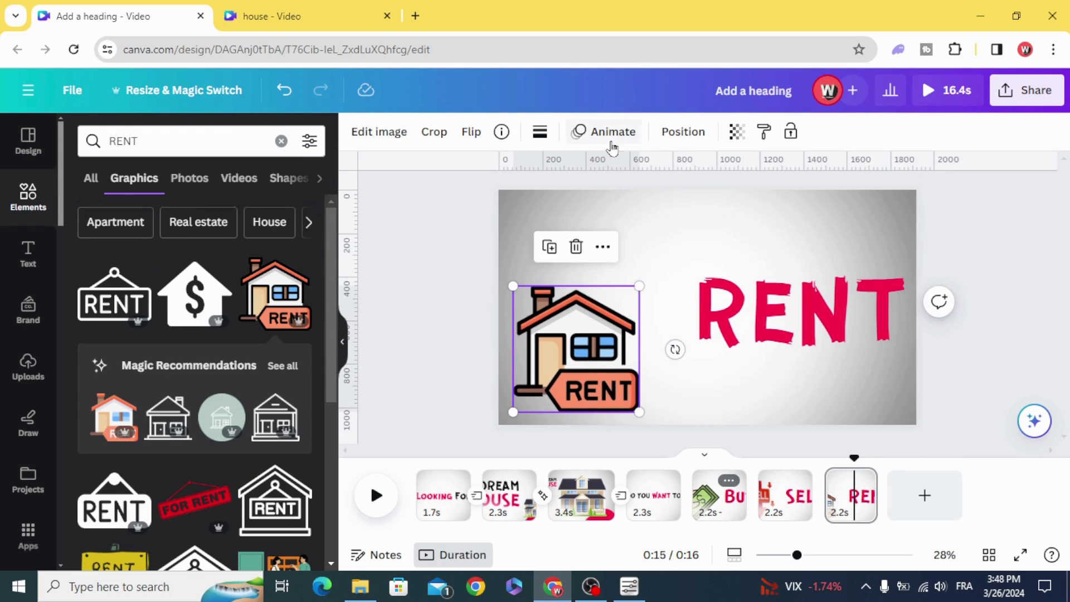
Apply a Baseline animation to the house graphic on both enter and exit, with the reversed exit turned on
left_click(612, 132)
scroll(196, 353, "down", 3)
left_click(107, 379)
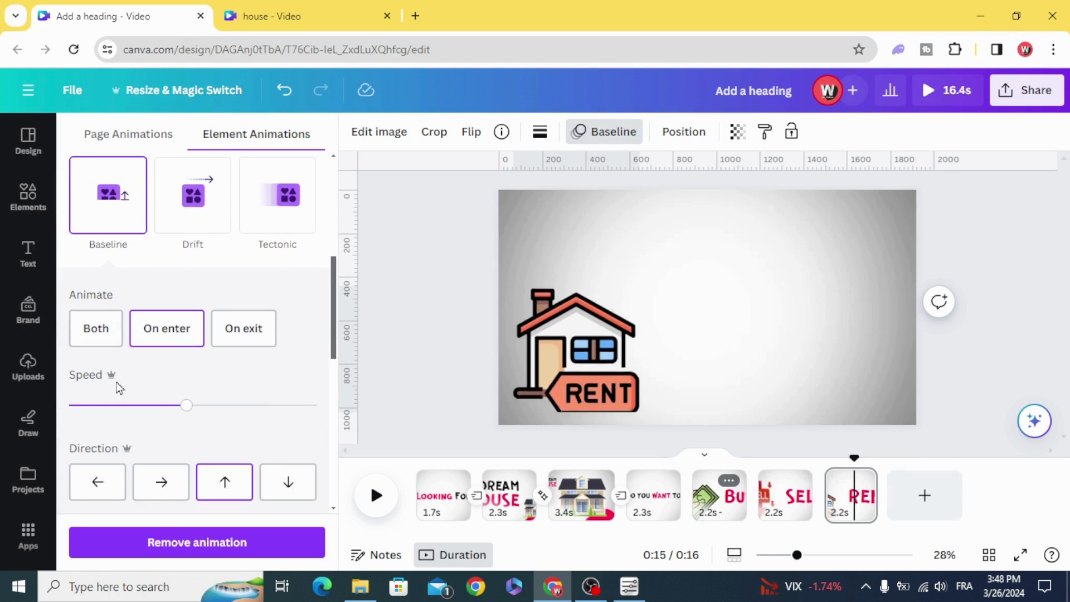
left_click(110, 334)
scroll(200, 378, "down", 1)
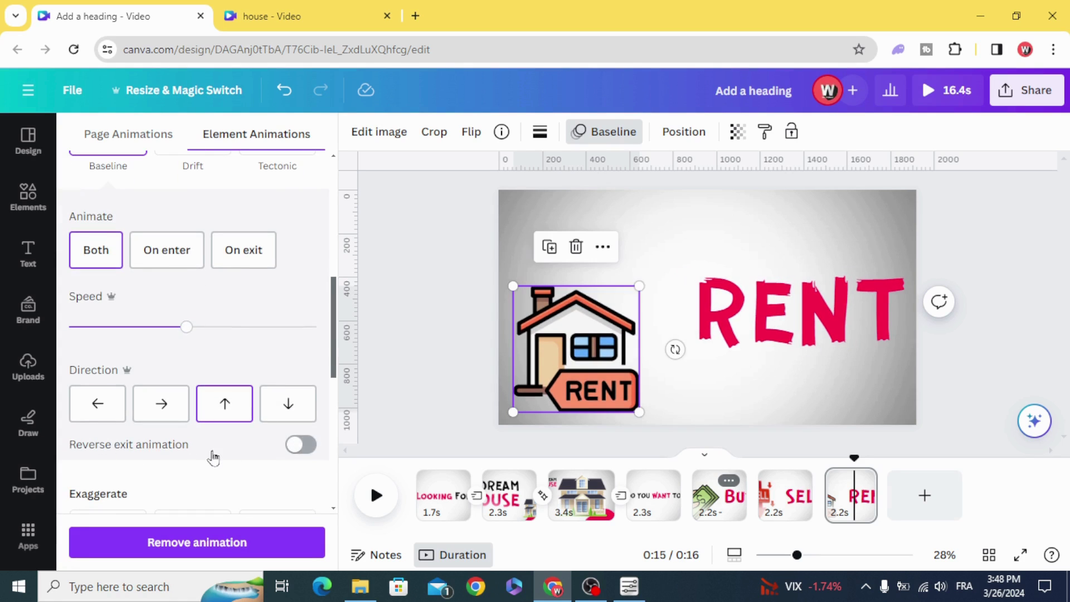
left_click(302, 445)
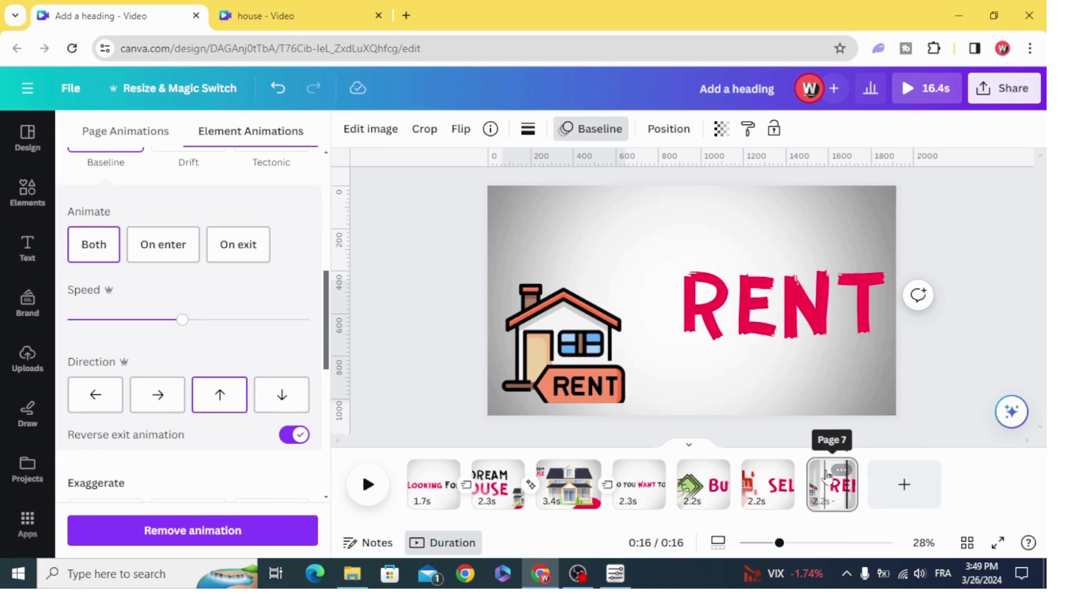
Duplicate the "RENT" page and delete the house graphic and the text from the copy
left_click(840, 471)
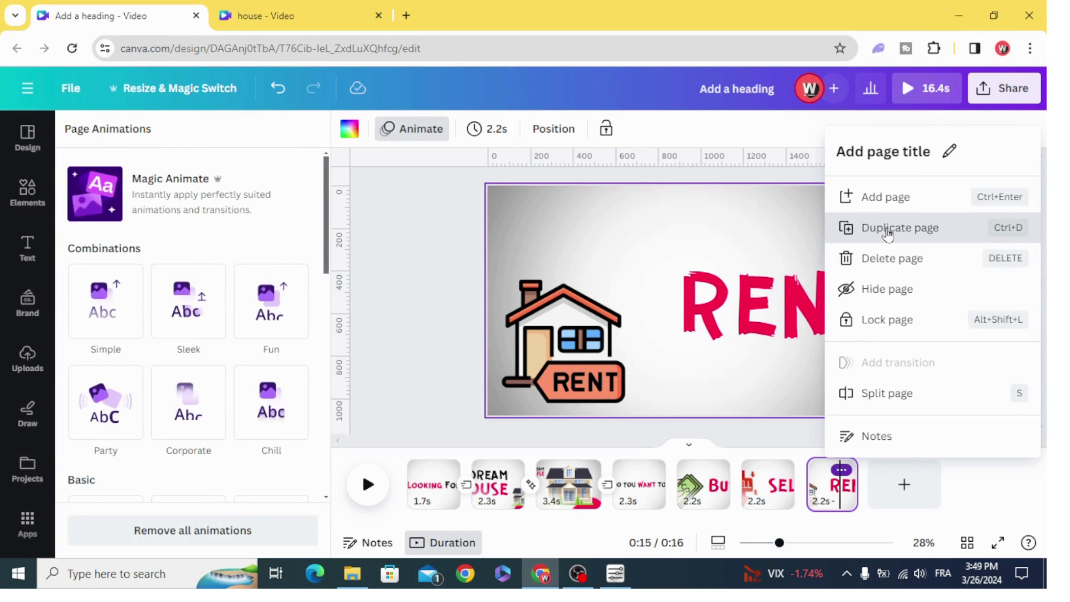
left_click(887, 228)
left_click(533, 356)
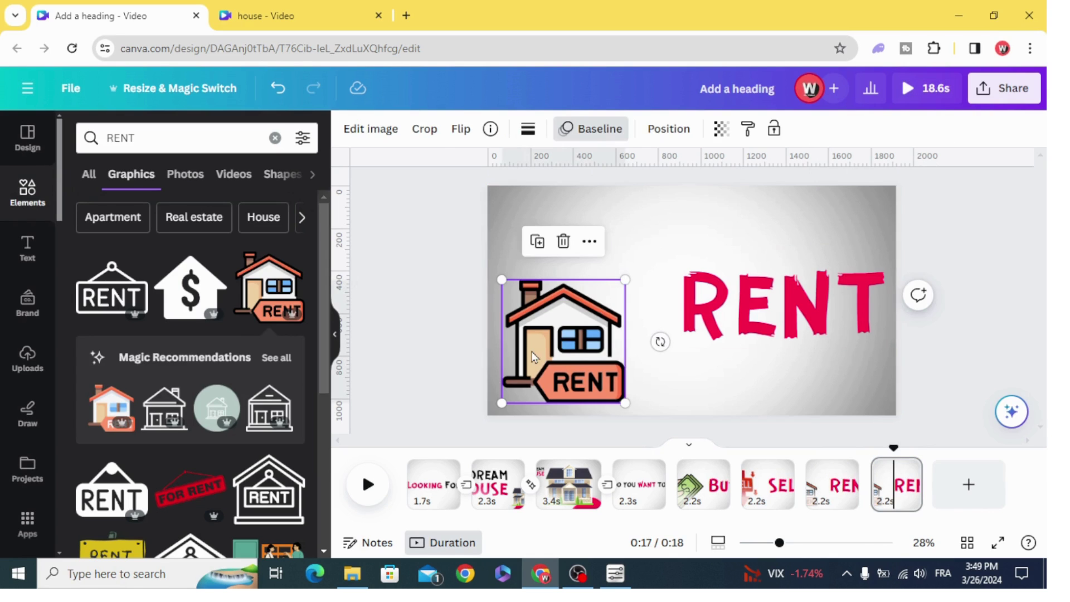
left_click(563, 242)
left_click(741, 294)
left_click(831, 207)
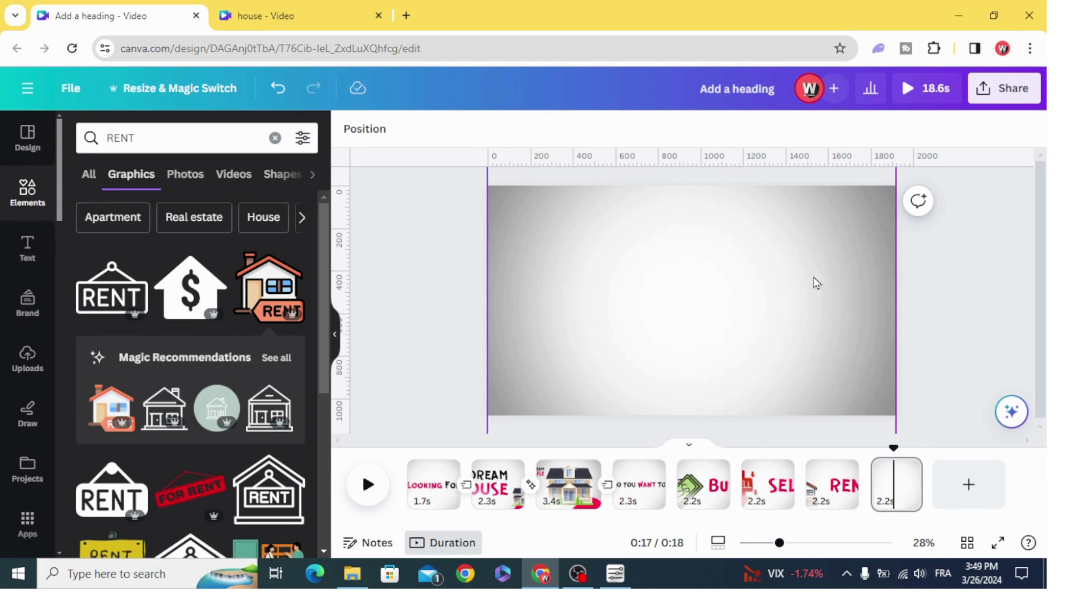
Add a circle shape to the empty page, enlarge it to cover the whole page and colour it with the document's pinkish red
left_click_drag(779, 544, 778, 544)
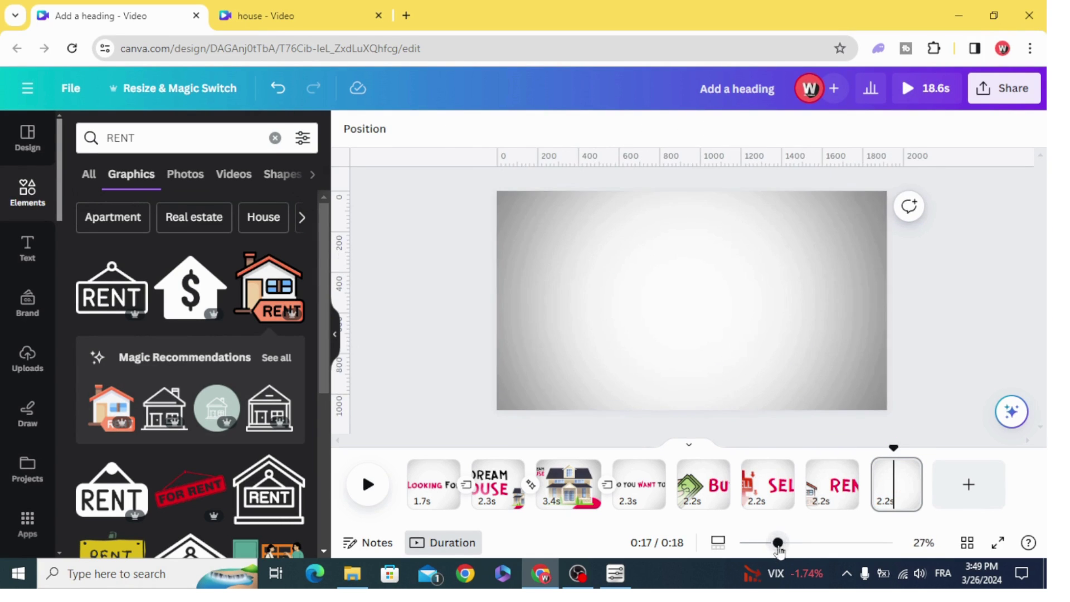
left_click(275, 138)
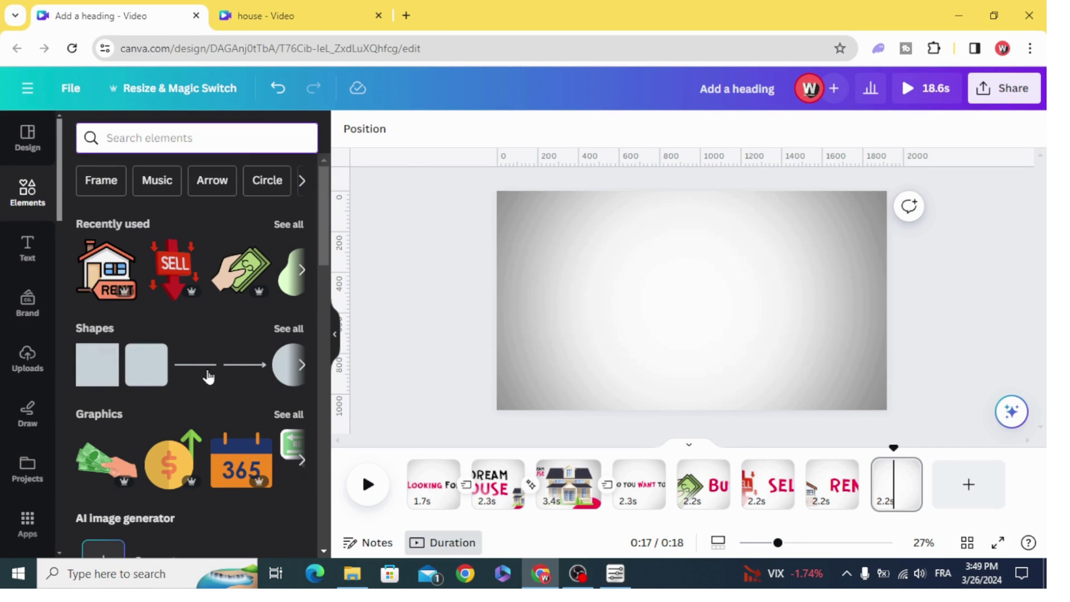
left_click(280, 375)
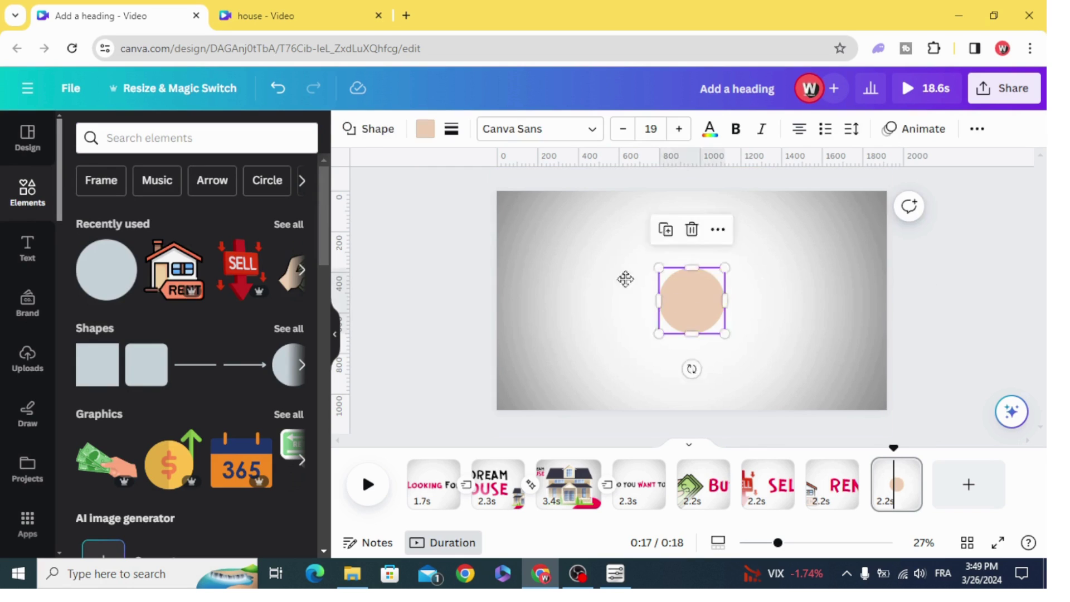
left_click_drag(662, 303, 479, 205)
left_click_drag(542, 236, 869, 552)
left_click_drag(667, 371, 711, 376)
left_click_drag(539, 191, 422, 122)
left_click(424, 128)
left_click(85, 265)
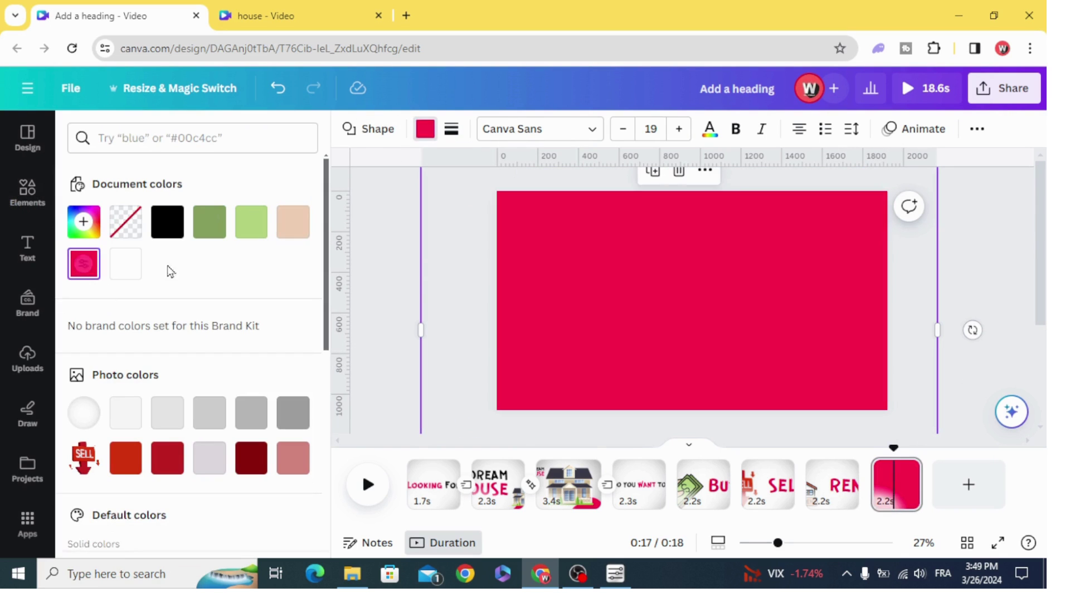
Centre the red circle vertically over the page and add a heading reading "WE CAN"
left_click(397, 253)
left_click(609, 348)
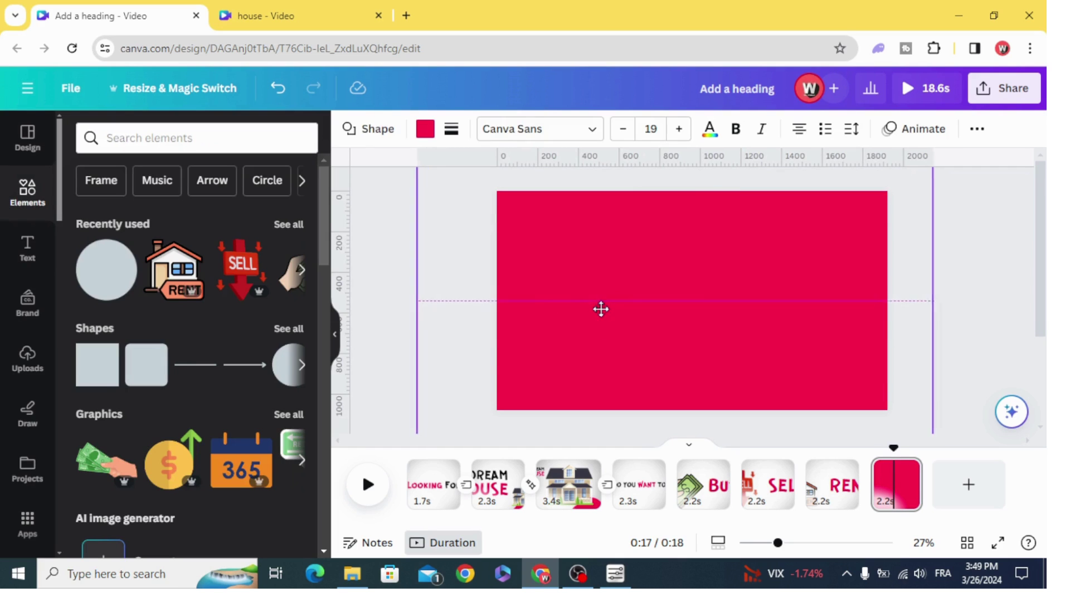
left_click(33, 256)
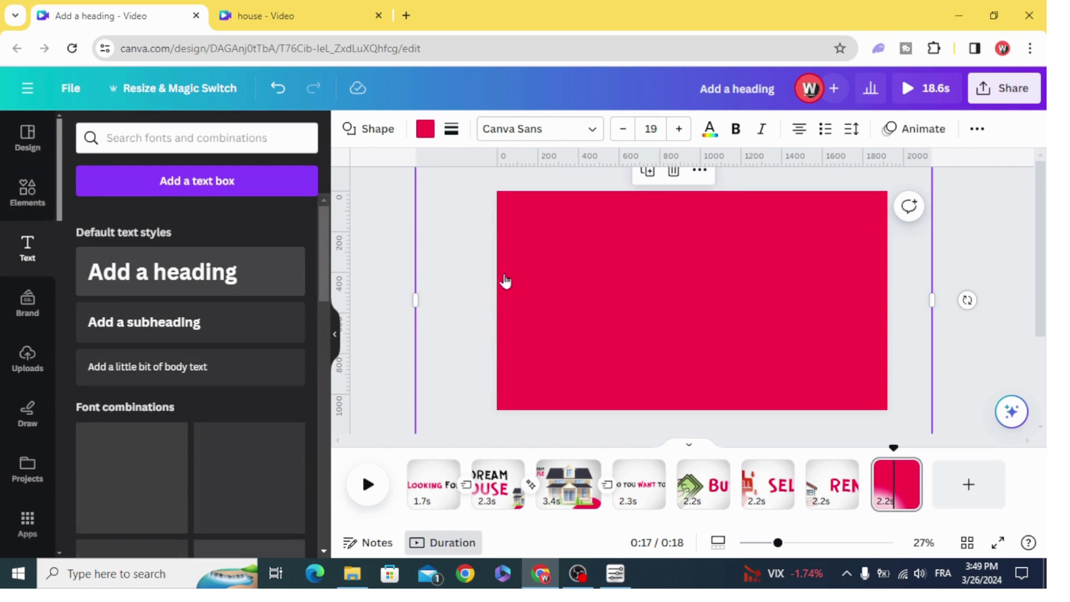
left_click(186, 278)
double_click(652, 297)
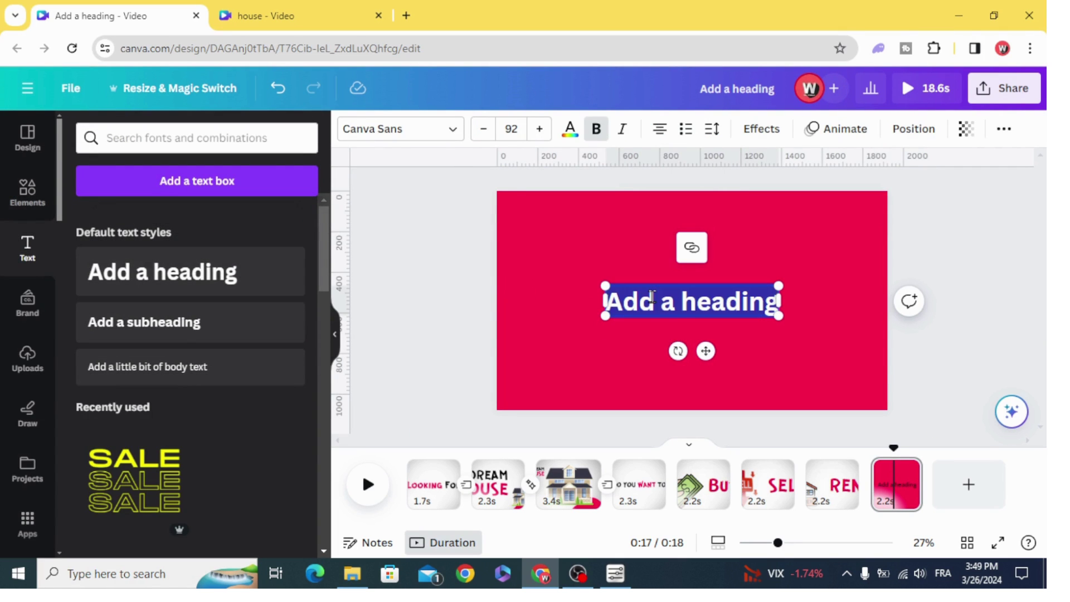
type("WE CAN")
Set the "WE CAN" heading in the Guerrilla font and enlarge it to about size 266
left_click(433, 132)
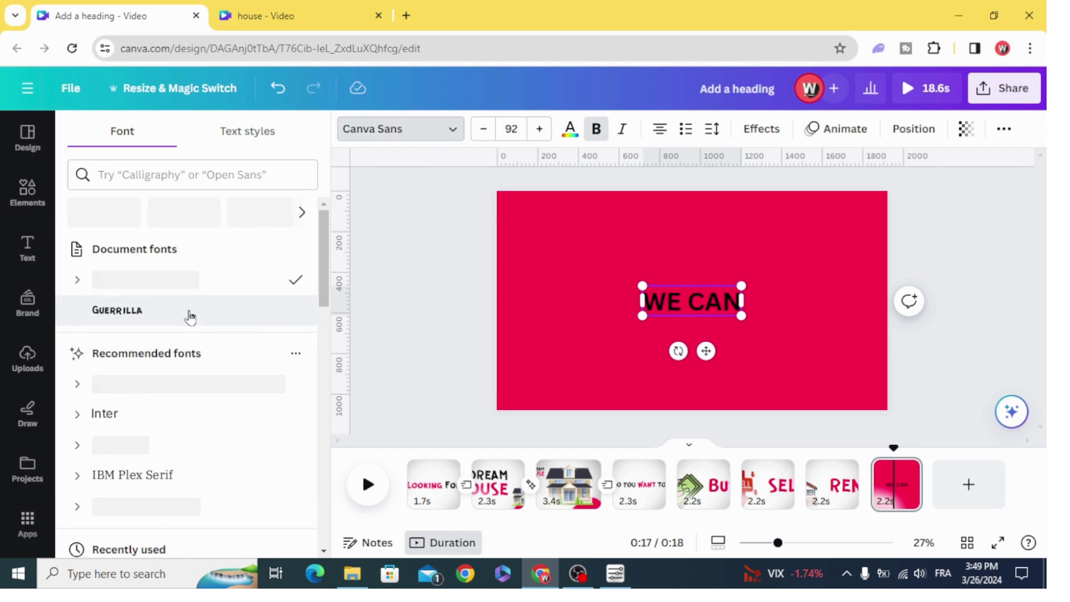
left_click(196, 311)
left_click_drag(653, 286, 559, 250)
left_click_drag(733, 316, 764, 361)
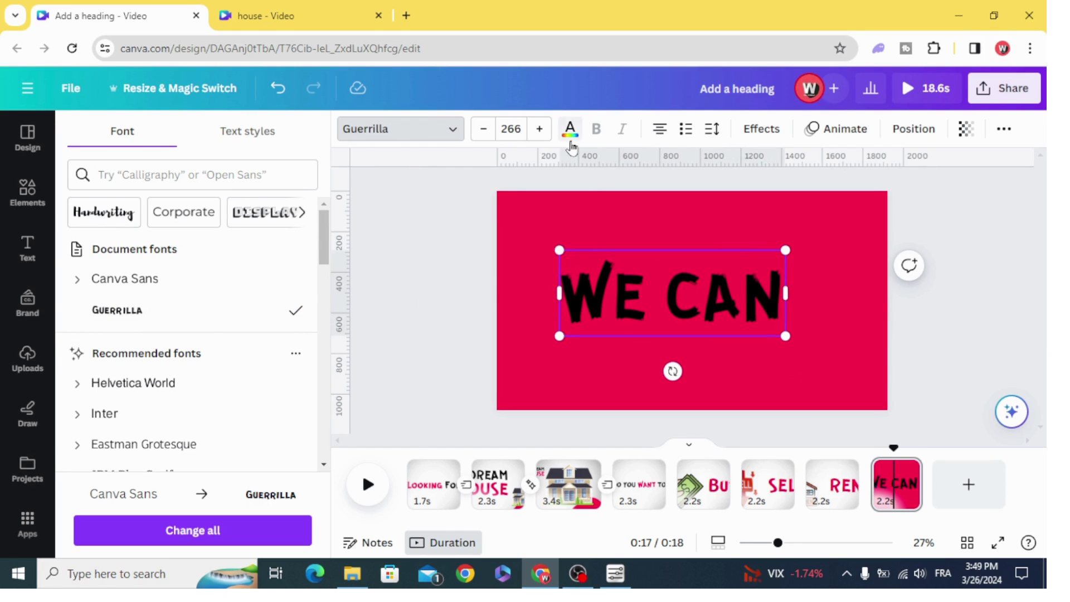
Colour the "WE CAN" text white and centre it on the page
left_click(570, 129)
scroll(278, 406, "down", 3)
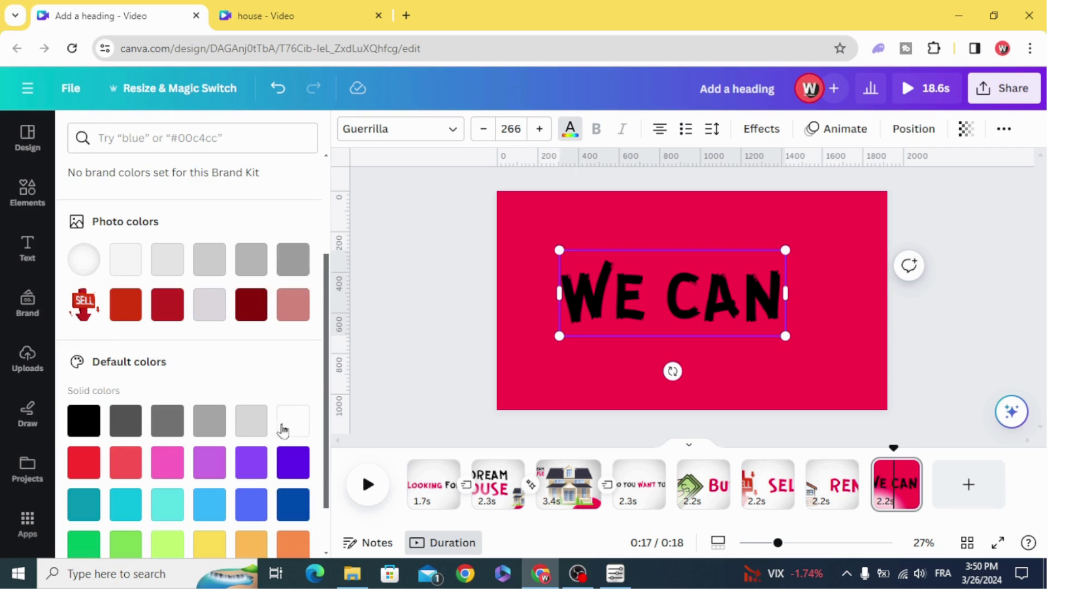
left_click(294, 419)
left_click(555, 295)
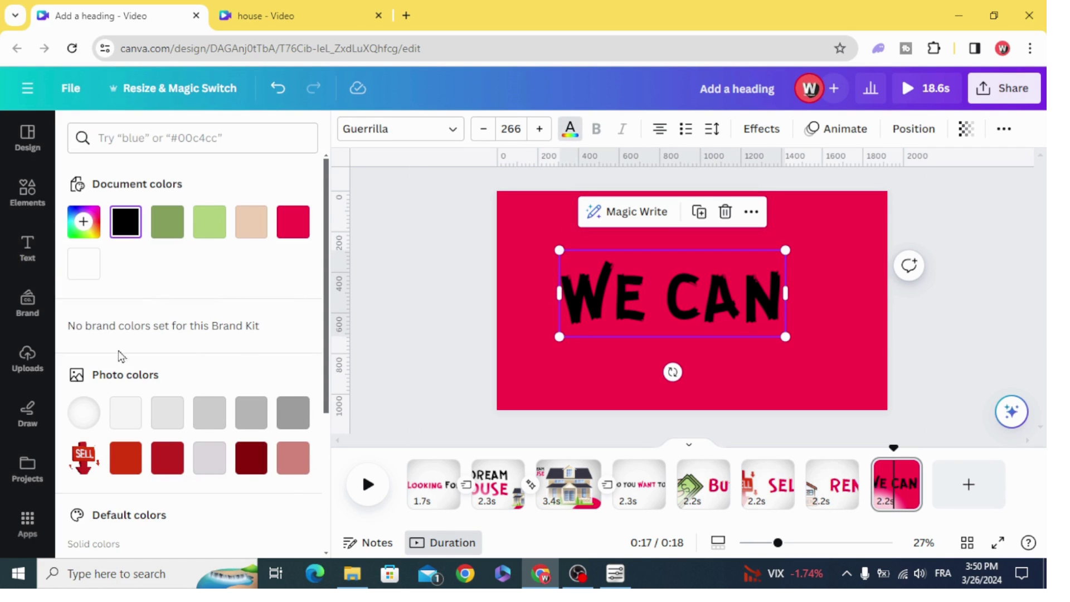
scroll(212, 358, "down", 3)
left_click(294, 419)
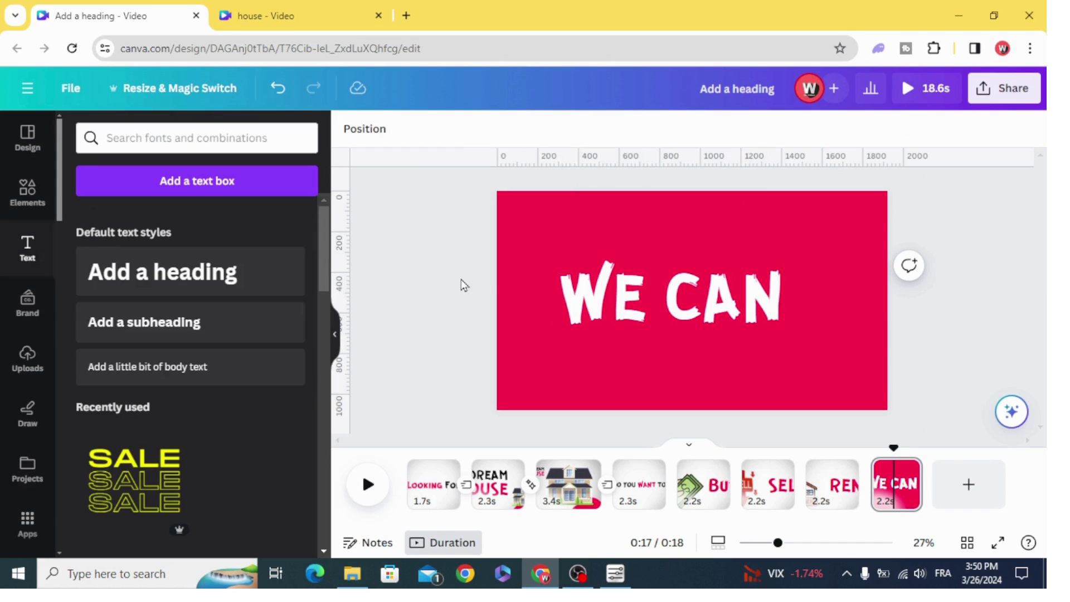
left_click_drag(621, 299, 641, 309)
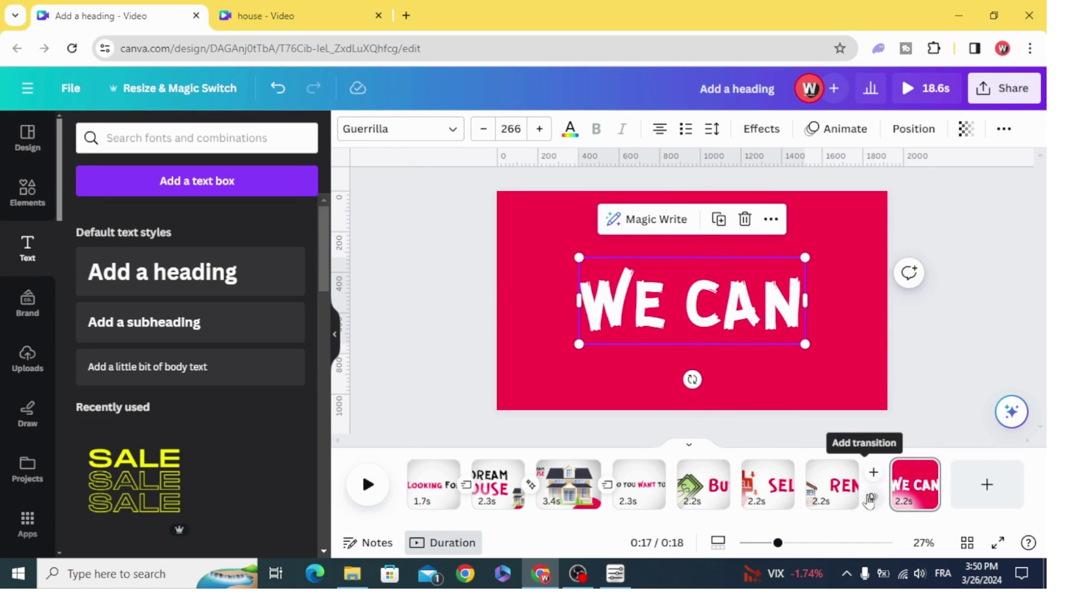
Add a Flow transition between the "RENT" and "WE CAN" pages, lengthen the "RENT" page to 1.9 s and preview the result
left_click(873, 484)
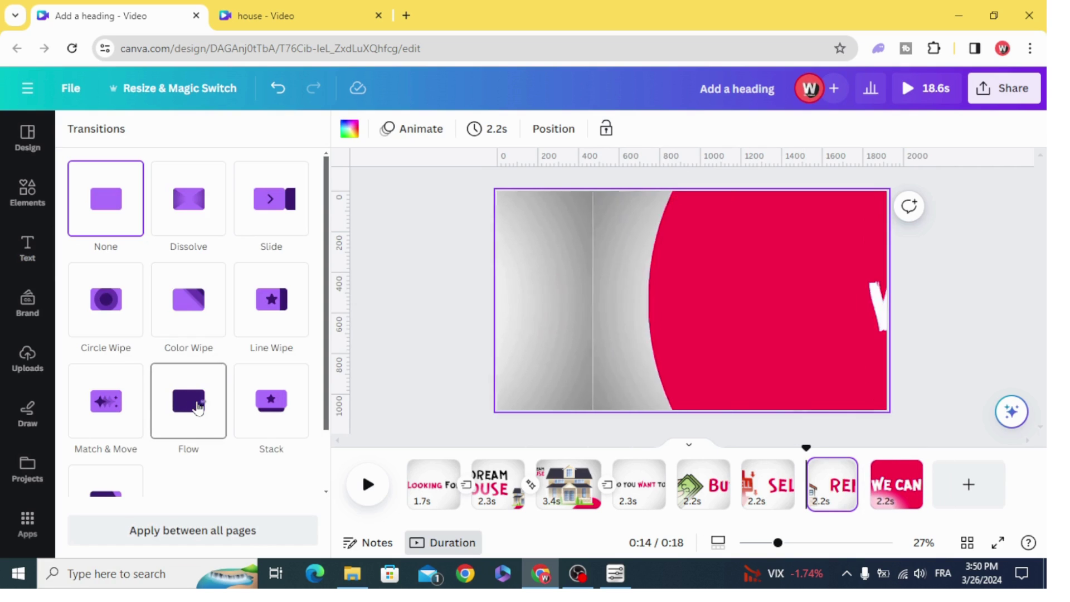
left_click(200, 410)
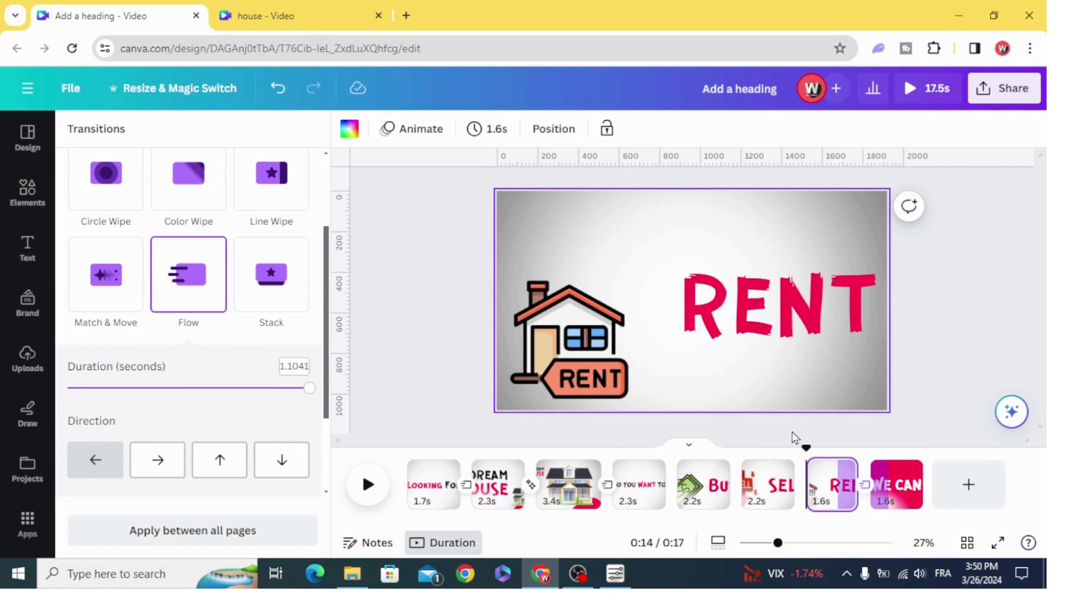
left_click(825, 492)
left_click(851, 475)
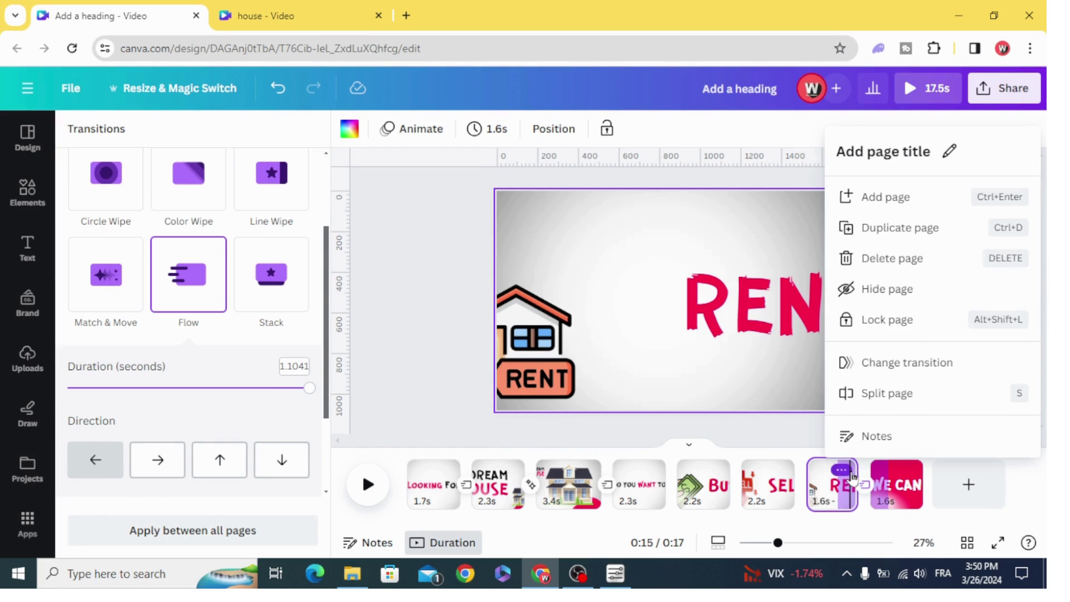
left_click_drag(857, 471, 866, 472)
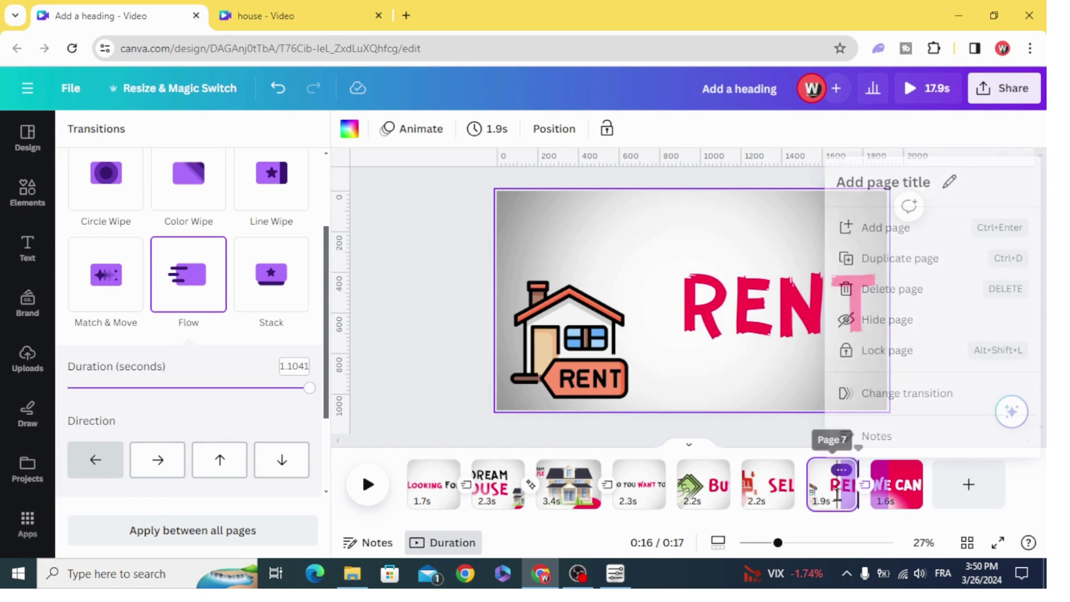
left_click(369, 485)
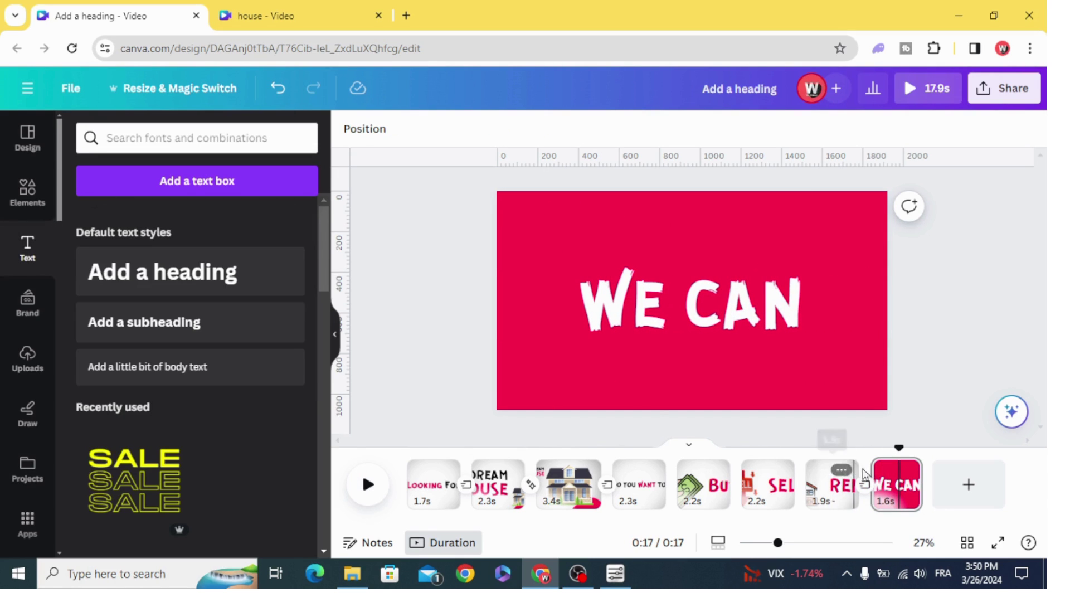
mouse_move(901, 451)
left_mouse_down()
mouse_move(852, 450)
mouse_move(883, 452)
left_mouse_up()
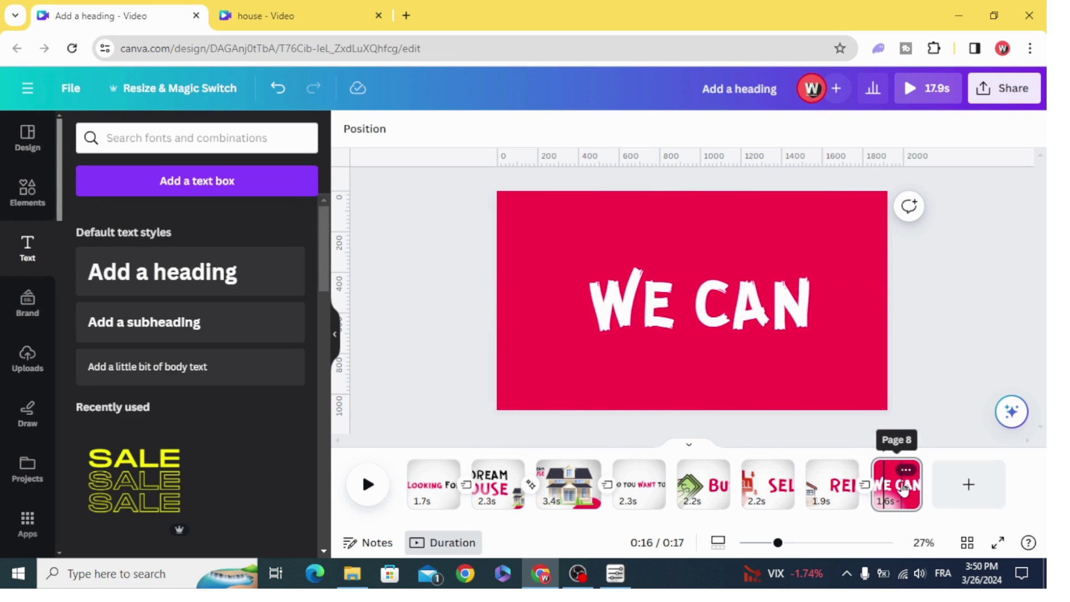
Duplicate the "WE CAN" page
left_click(903, 489)
left_click(909, 473)
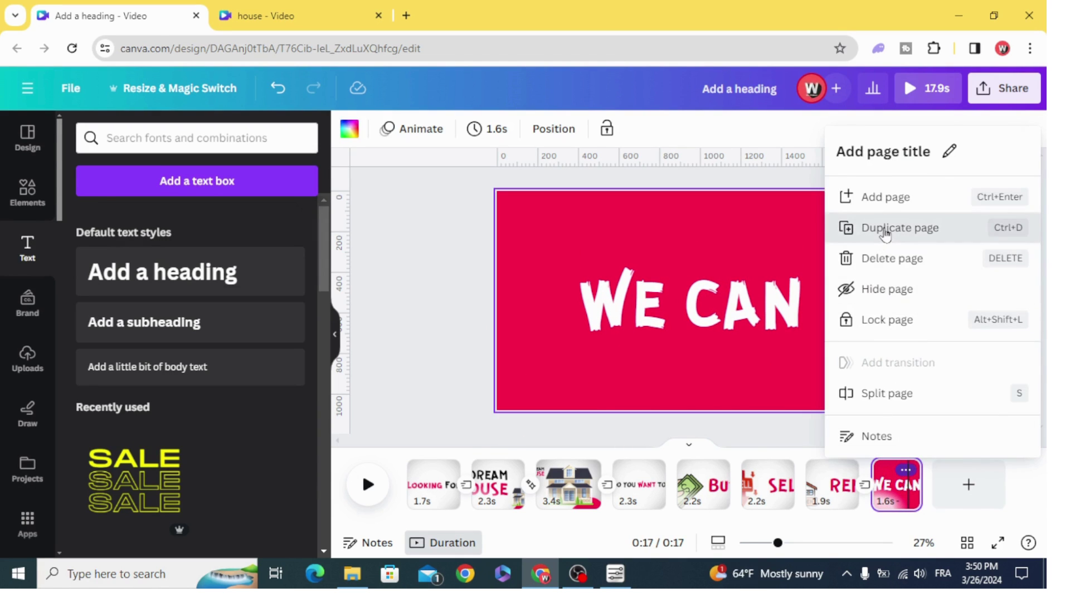
left_click(884, 228)
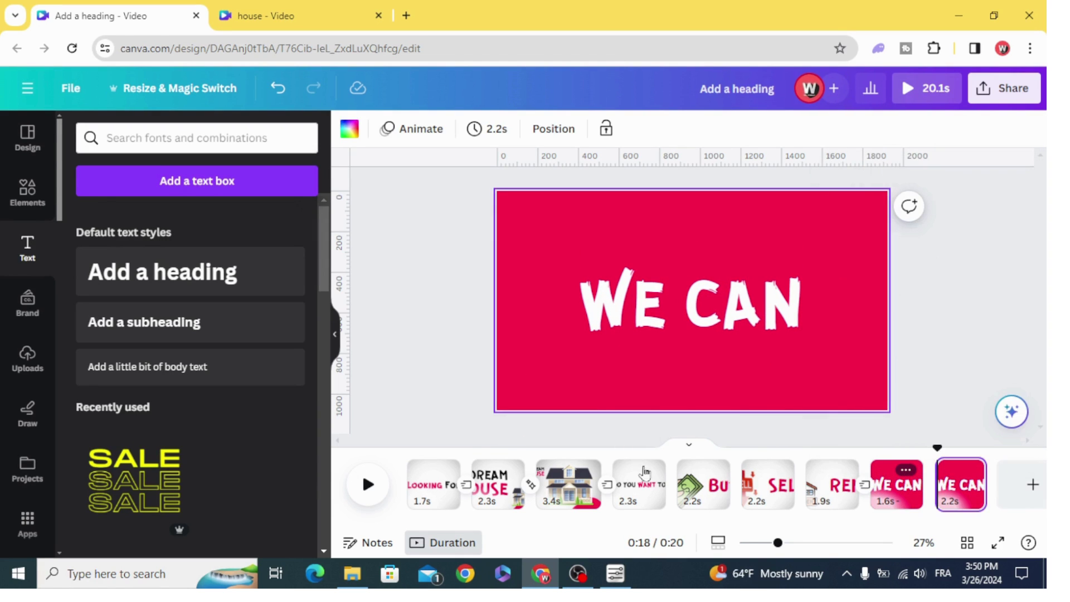
On the copied page, shrink the red circle, shift it partly off the left edge and fit the "WE CAN" text inside its visible part
left_click(749, 373)
left_click_drag(778, 542, 743, 544)
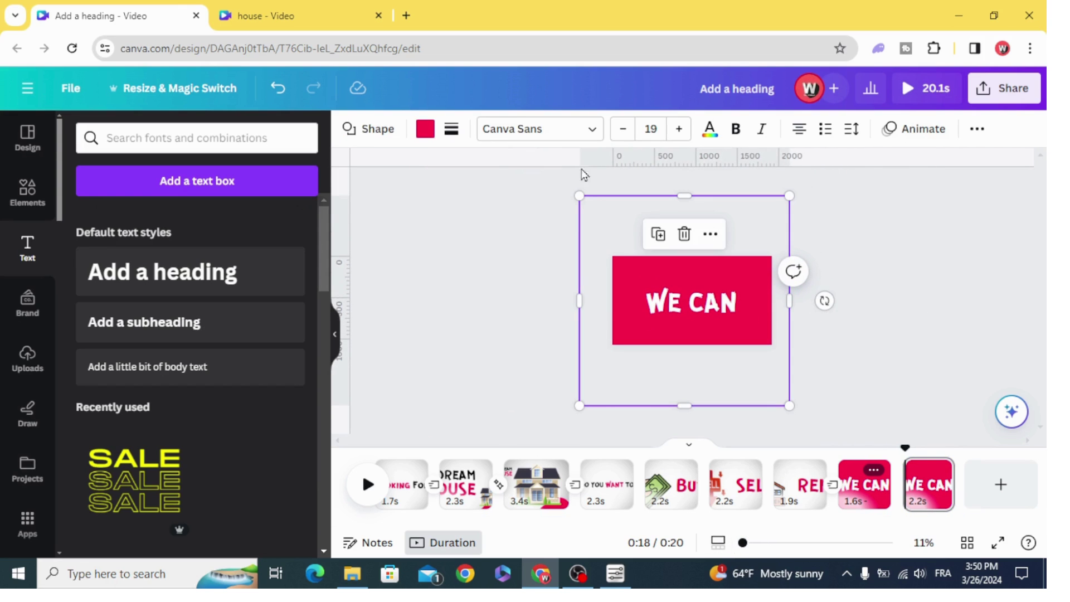
left_click_drag(579, 193, 621, 237)
left_click_drag(674, 351, 597, 333)
left_click_drag(681, 303, 647, 303)
left_click(659, 282)
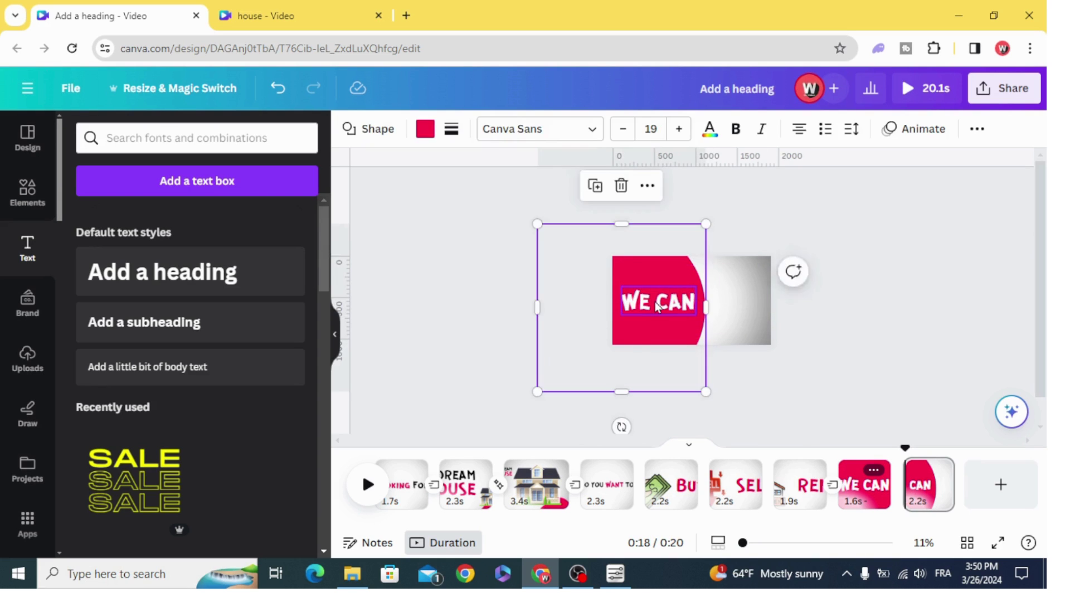
left_click(658, 306)
left_click(535, 321)
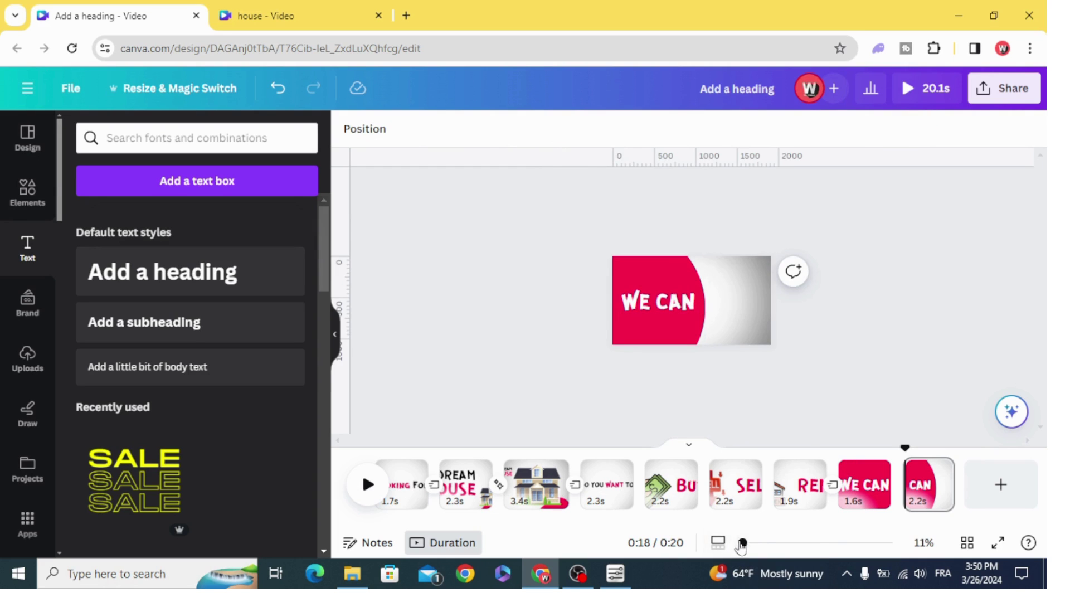
Add a heading reading "HELP YOU" on two lines in the grey upper-right area of the copied page
left_click_drag(743, 543, 755, 543)
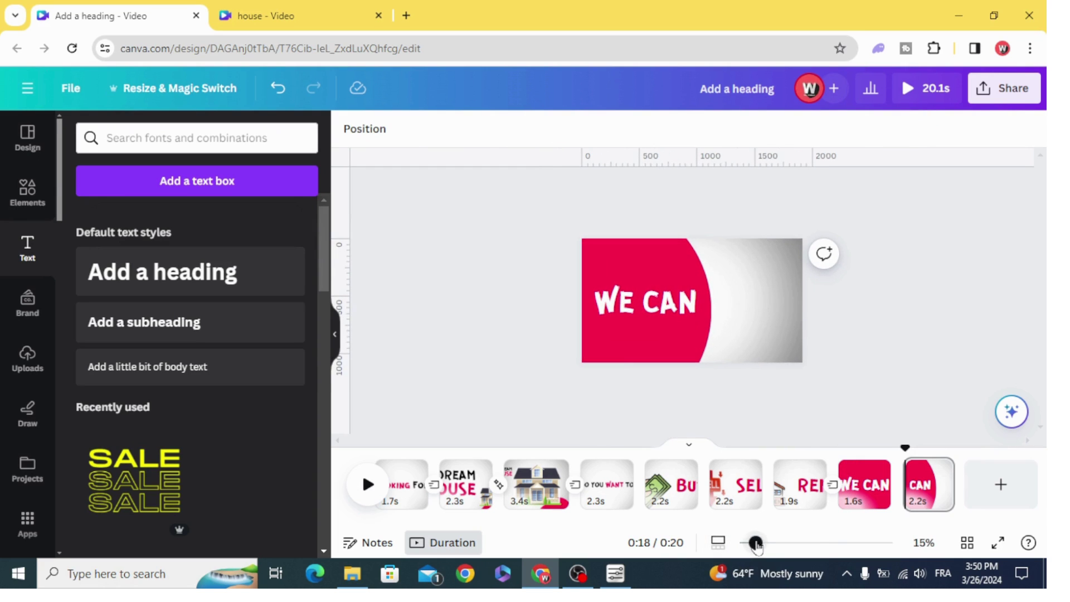
left_click(930, 489)
left_click_drag(755, 543, 775, 546)
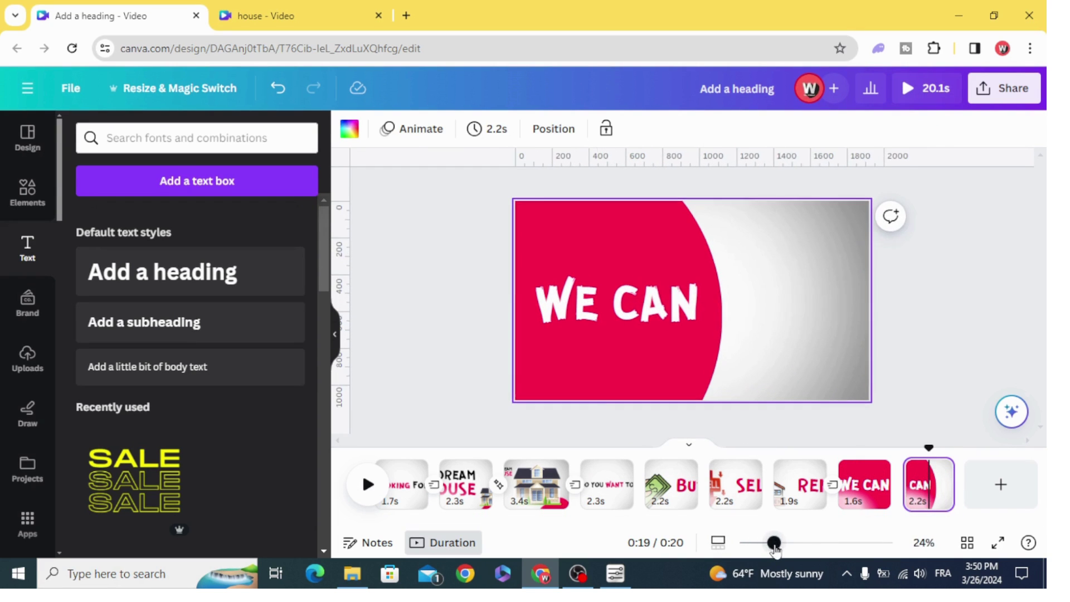
left_click(162, 272)
left_click_drag(666, 293, 763, 246)
double_click(758, 257)
key("BackSpace")
type("HELP")
key("Return")
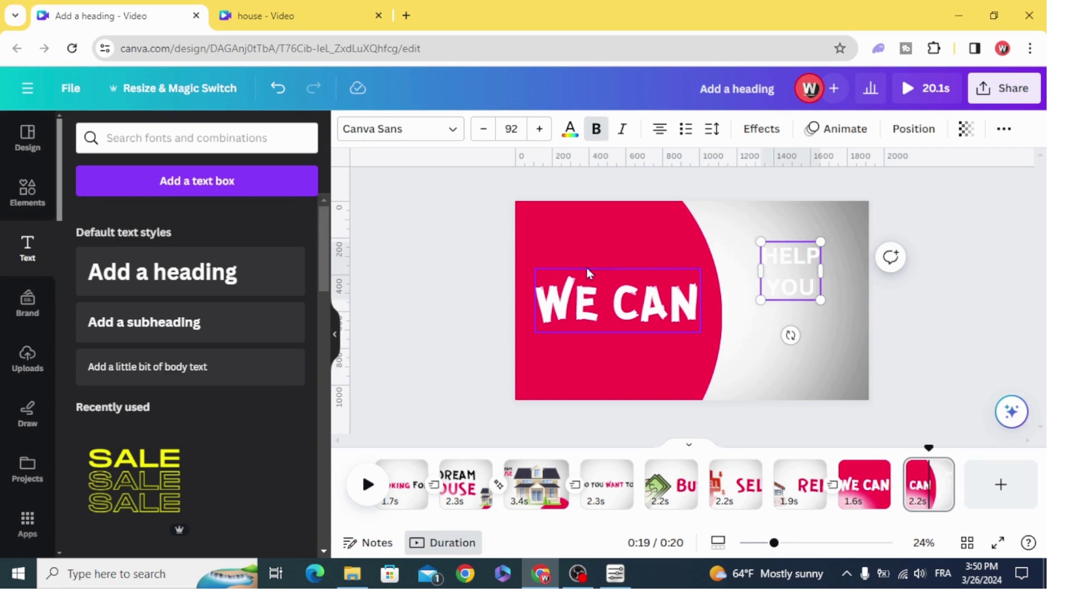
Set the "HELP YOU" text in the Guerrilla font and enlarge it to about size 150
left_click(403, 131)
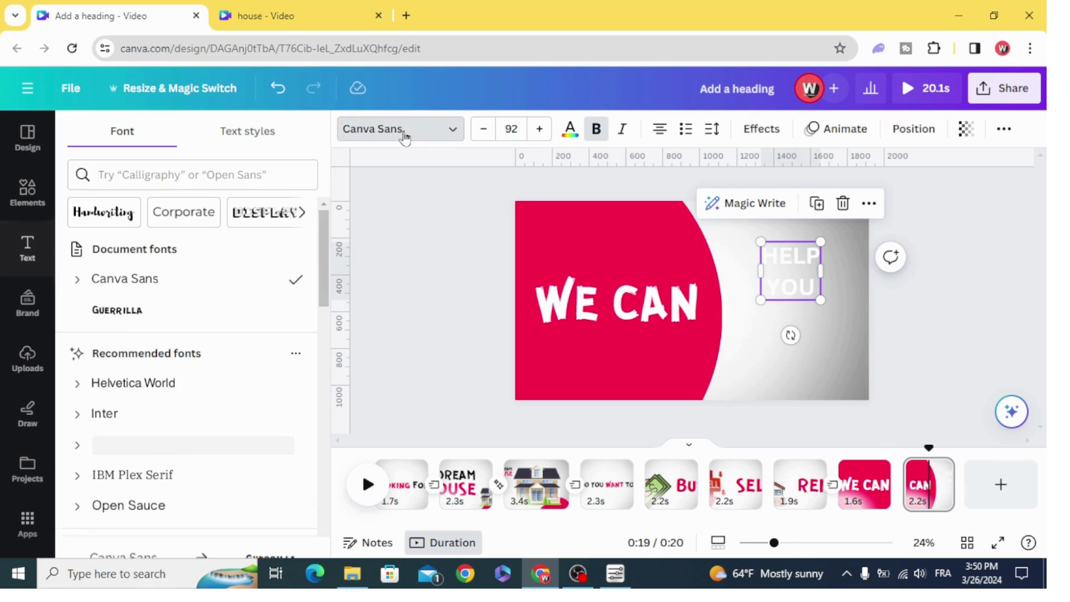
scroll(223, 257, "down", 3)
scroll(217, 270, "up", 2)
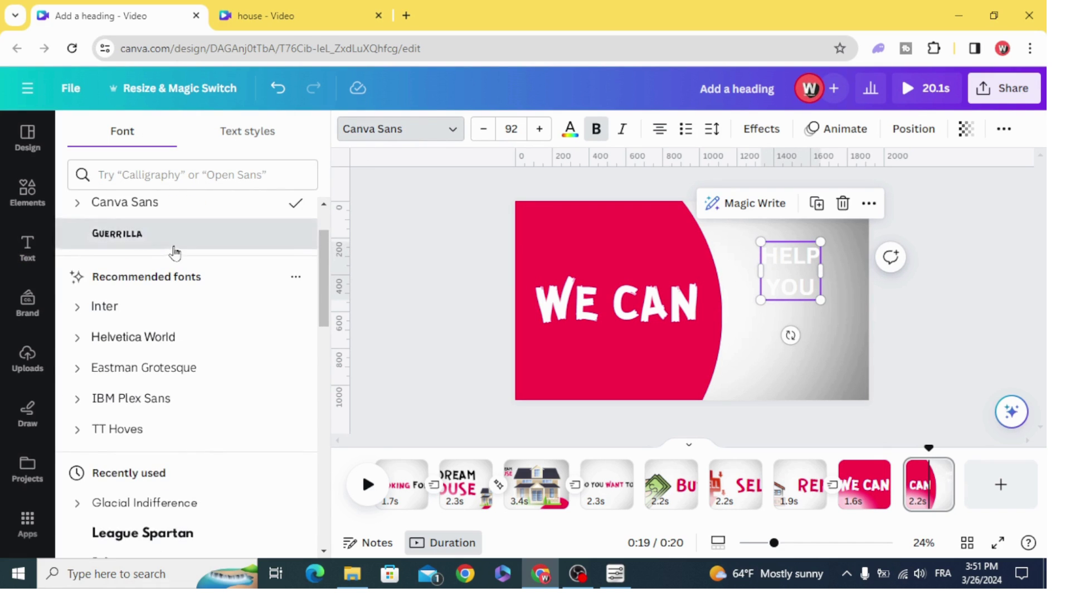
left_click(167, 236)
left_click(435, 275)
left_click(789, 274)
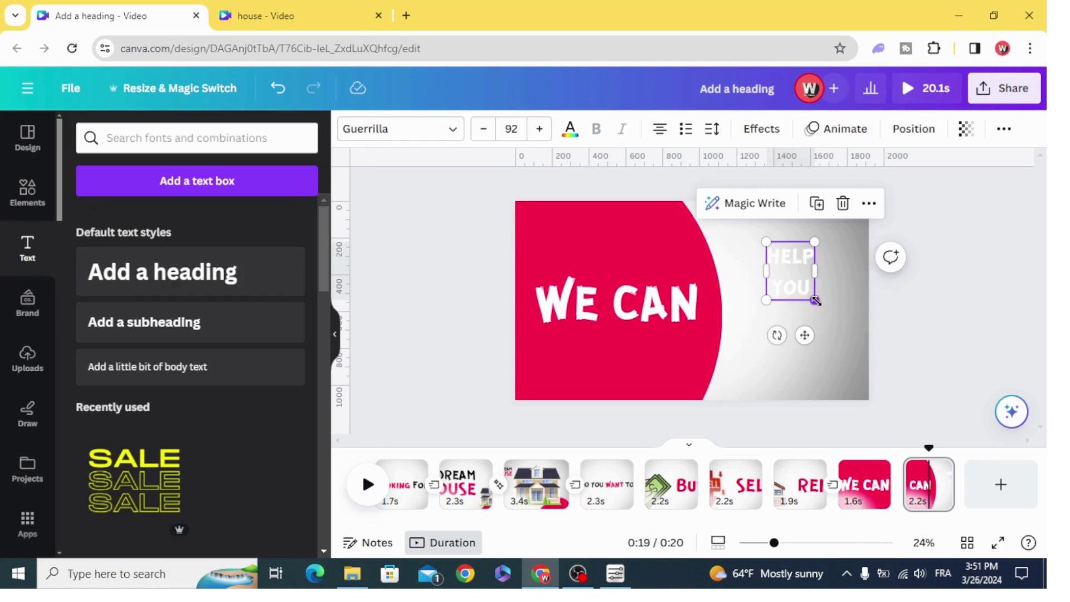
left_click_drag(815, 300, 846, 337)
Colour the "HELP YOU" text with the document's pinkish red and move it to the middle of the grey area
left_click(569, 129)
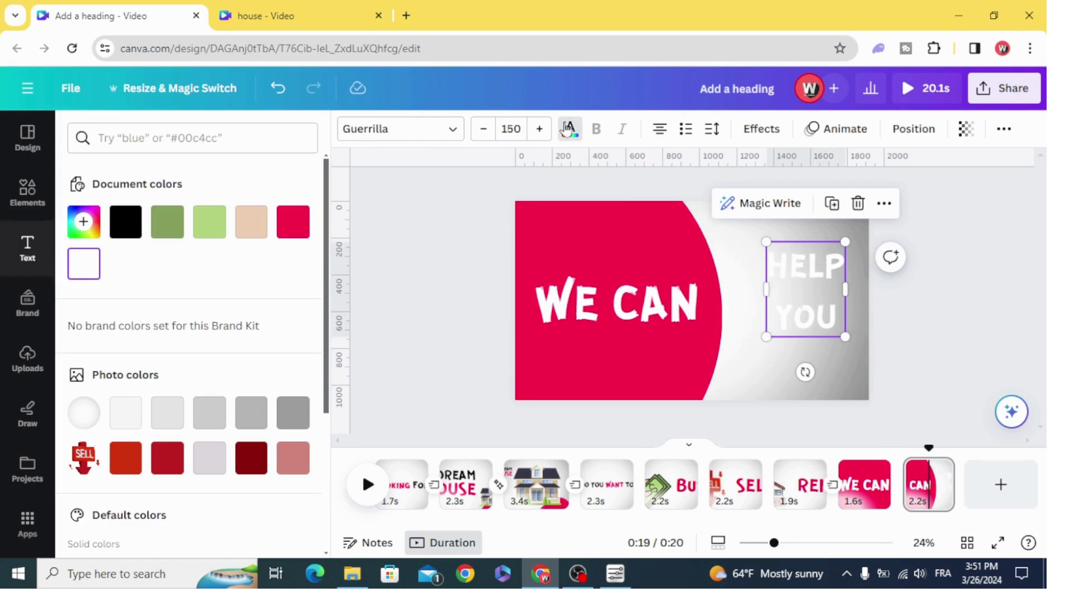
left_click(293, 222)
left_click(451, 266)
left_click(783, 314)
left_click_drag(783, 314, 767, 333)
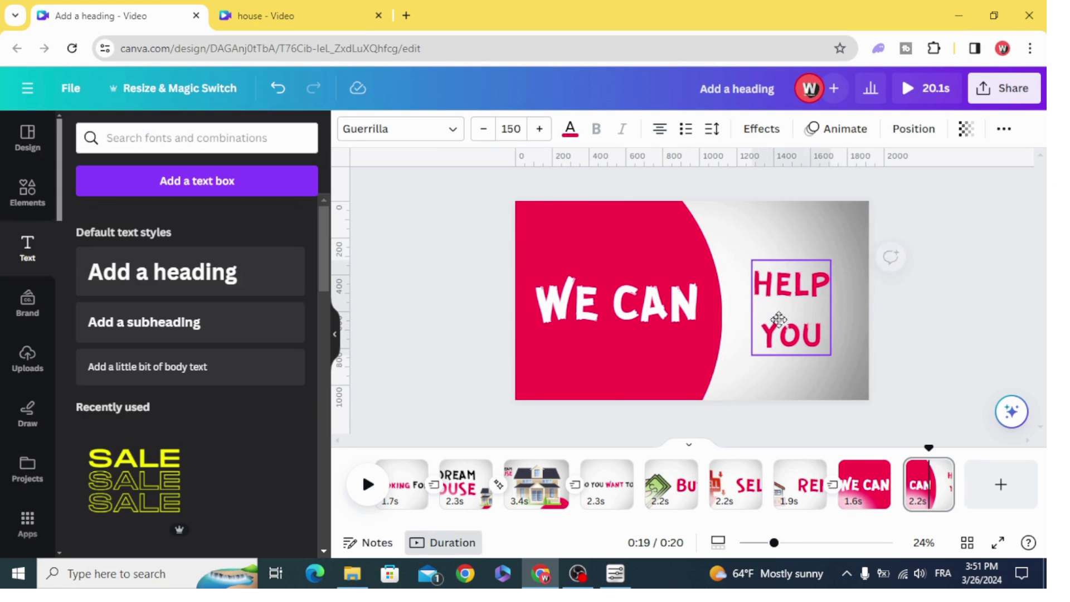
Tighten the line spacing of "HELP YOU", enlarge it to about size 219 and centre it vertically beside the circle
left_click(713, 130)
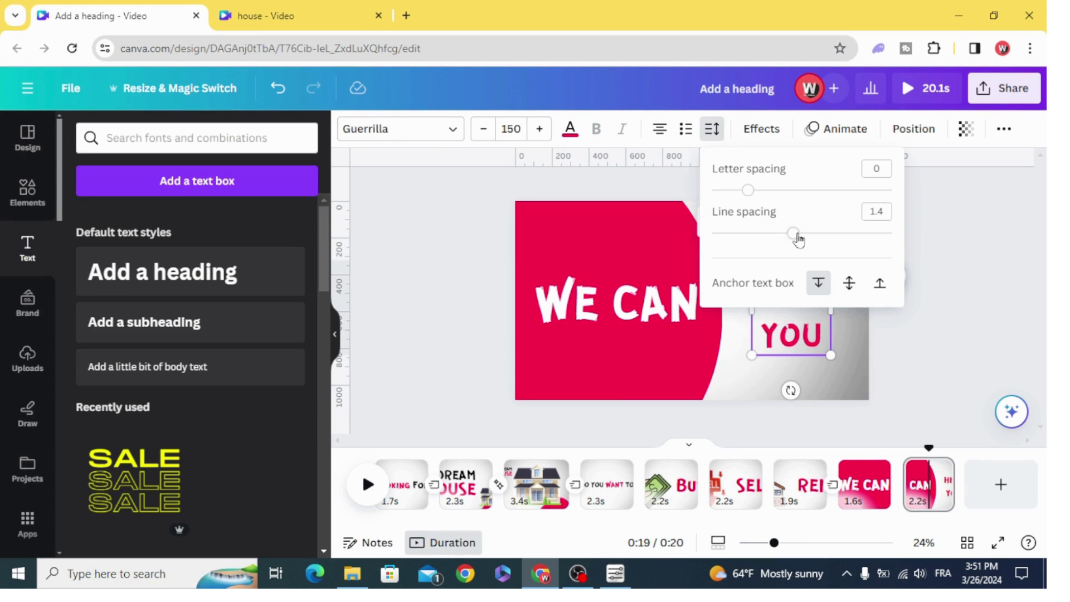
left_click_drag(788, 240, 757, 234)
left_click(404, 277)
left_click(746, 333)
left_click(820, 332)
left_click_drag(820, 332, 837, 353)
left_click(808, 330)
left_click(792, 308)
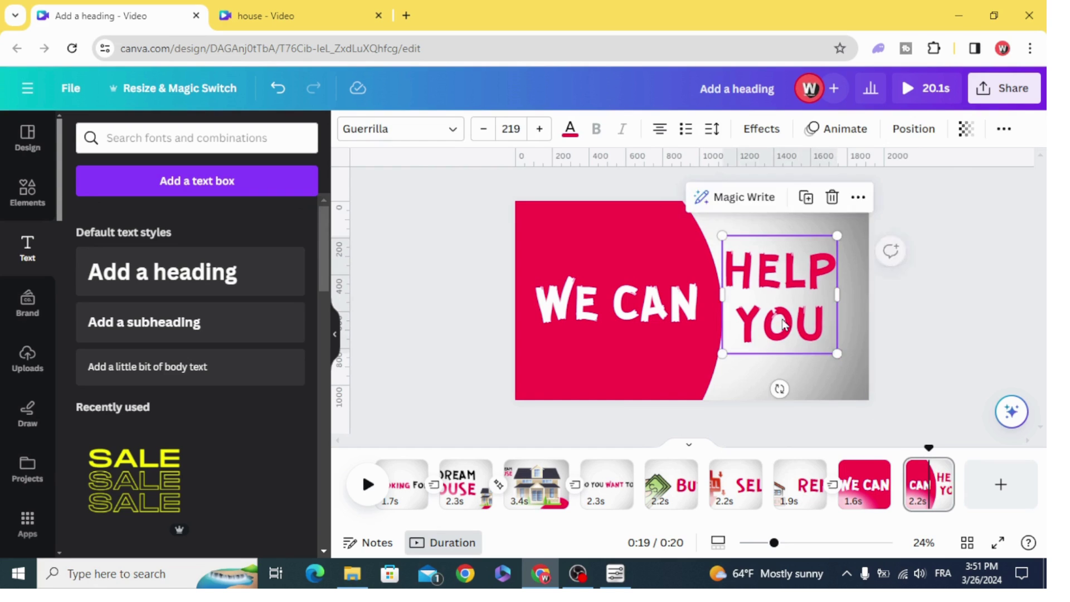
left_click_drag(782, 324, 794, 331)
Apply a Baseline animation to "HELP YOU" on enter, with leftward direction and a slower speed
left_click(831, 125)
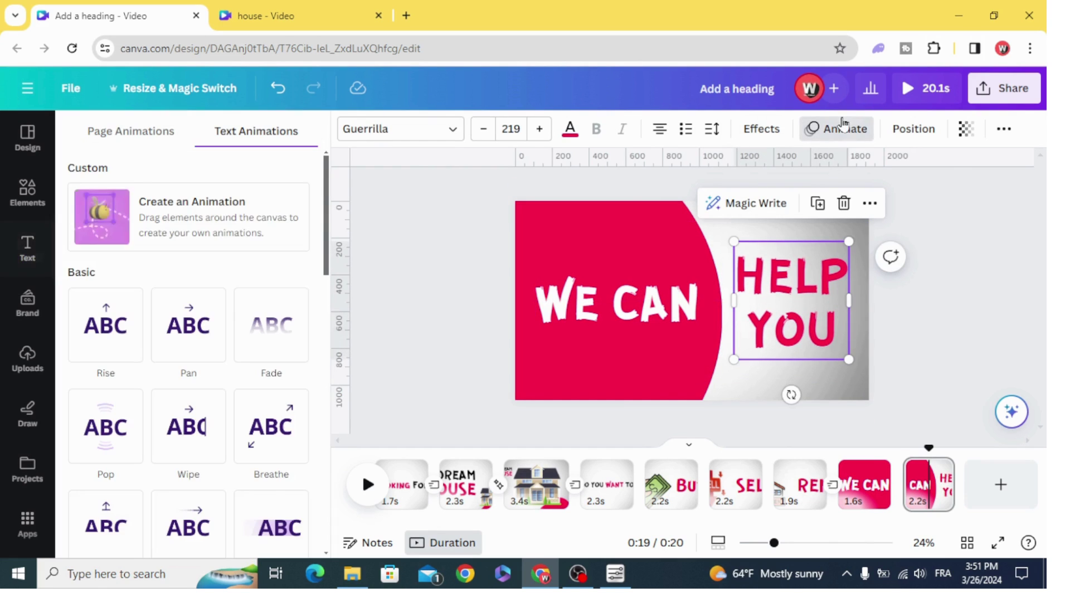
scroll(128, 339, "down", 3)
left_click(94, 362)
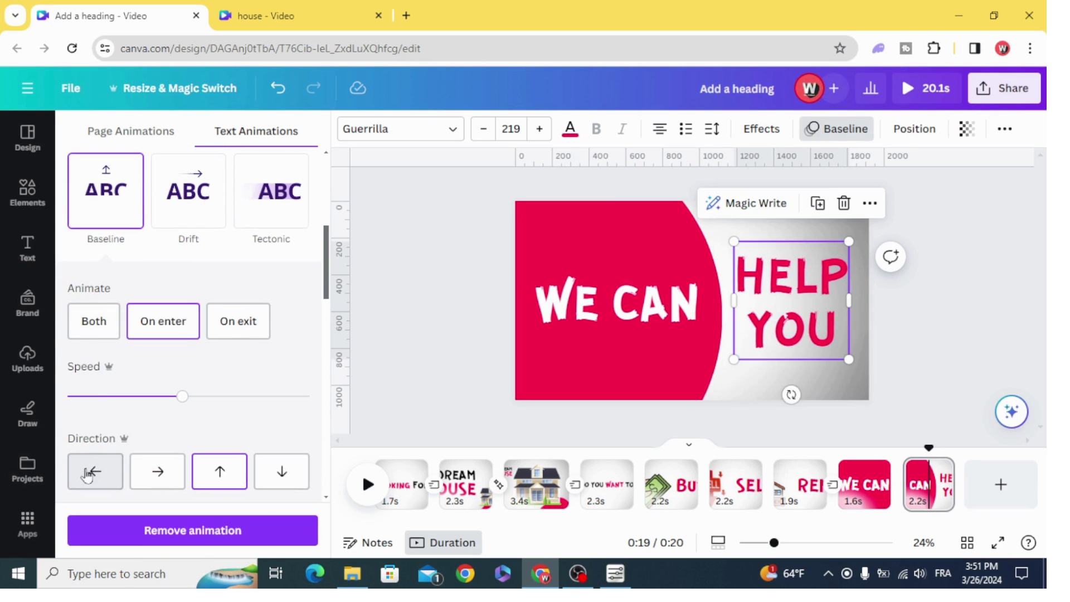
left_click(90, 473)
left_click(123, 397)
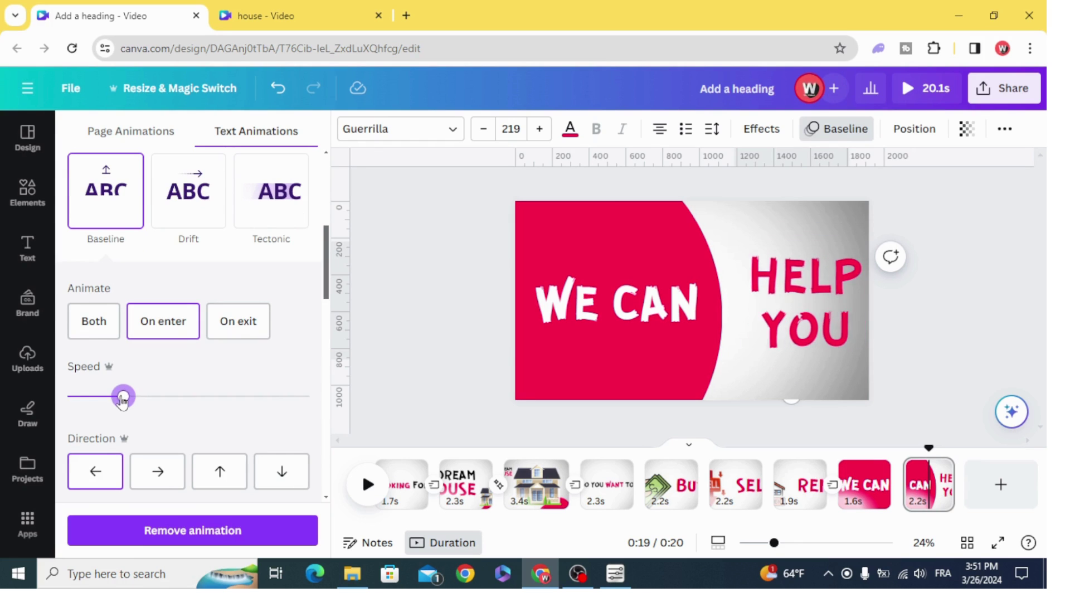
left_click_drag(123, 398, 111, 397)
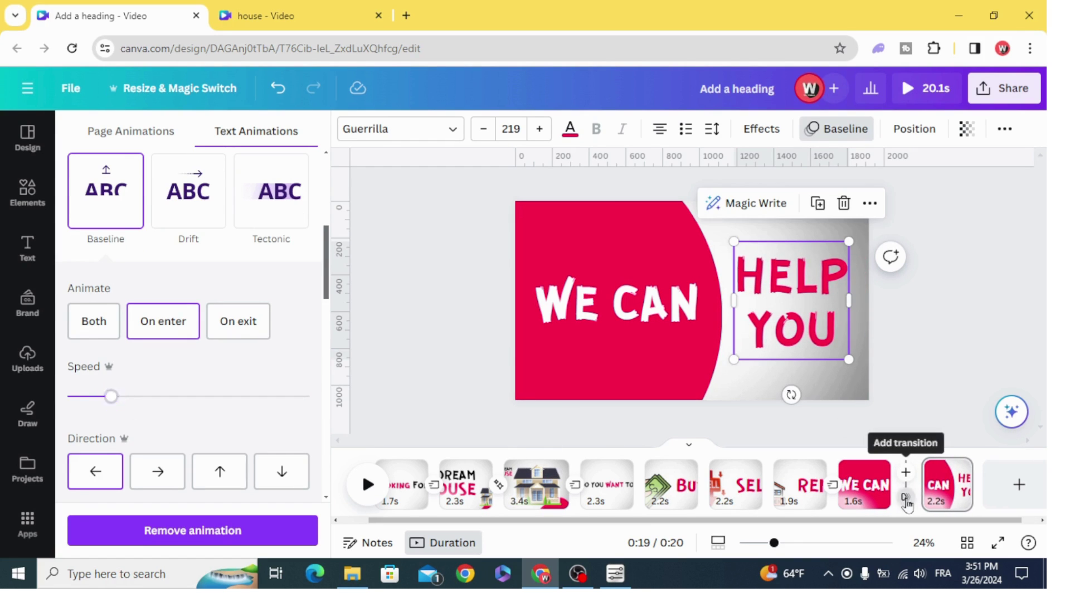
Add a Match & Move transition between the "WE CAN" and "WE CAN HELP YOU" pages and play it back
left_click(906, 498)
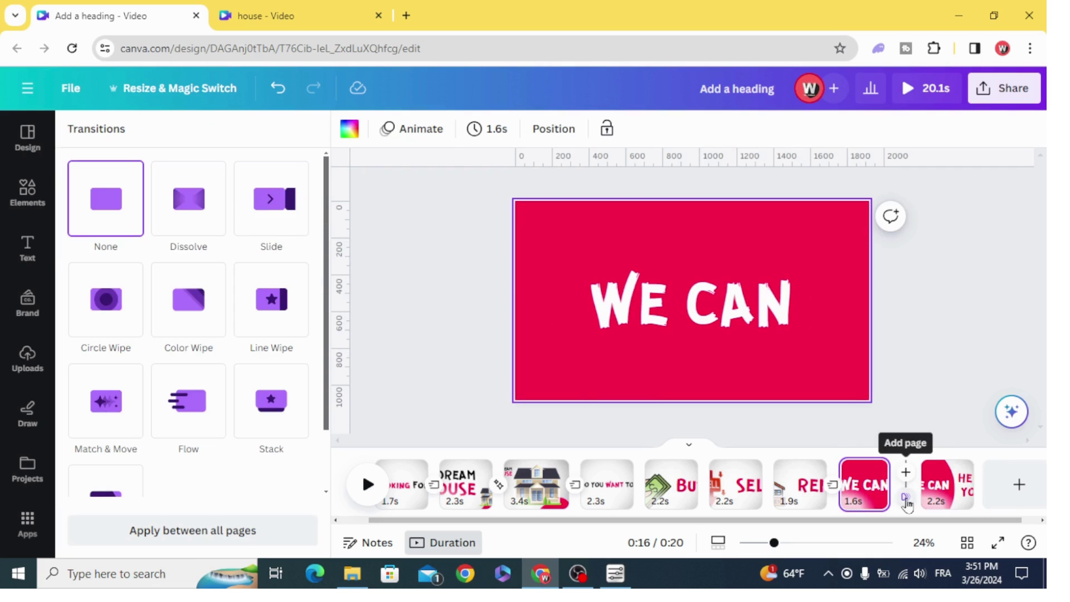
left_click(106, 409)
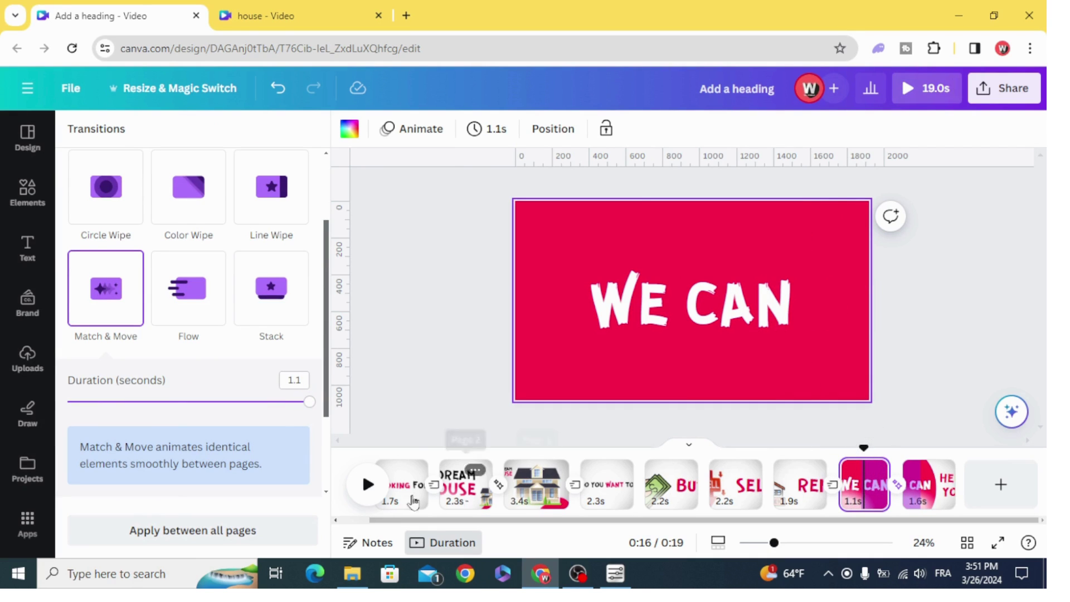
left_click(368, 484)
left_click(864, 278)
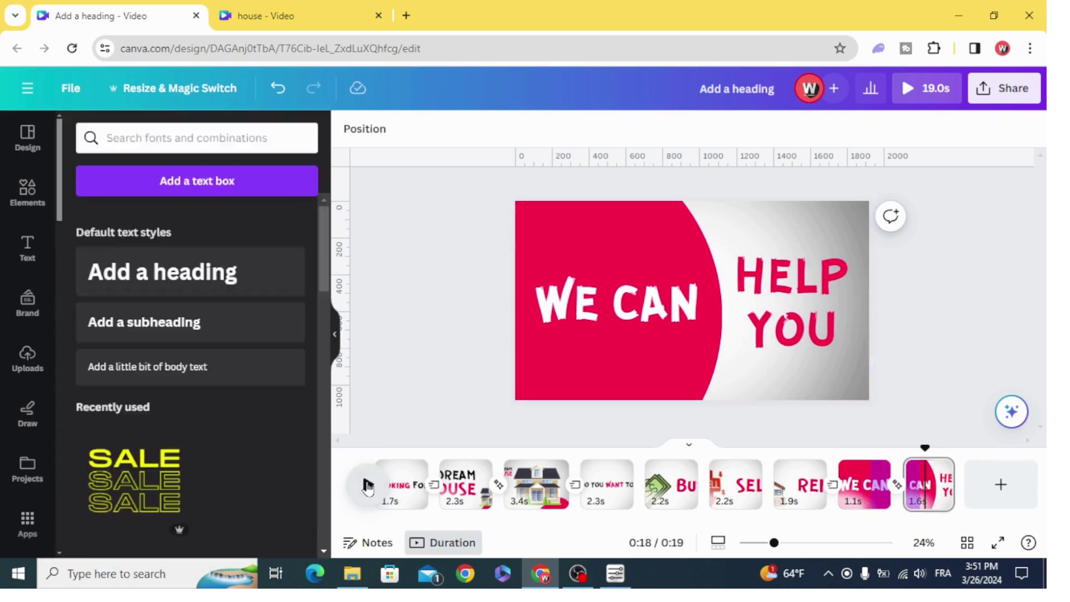
Show the timing of the "HELP YOU" text in the timeline
left_click(784, 284)
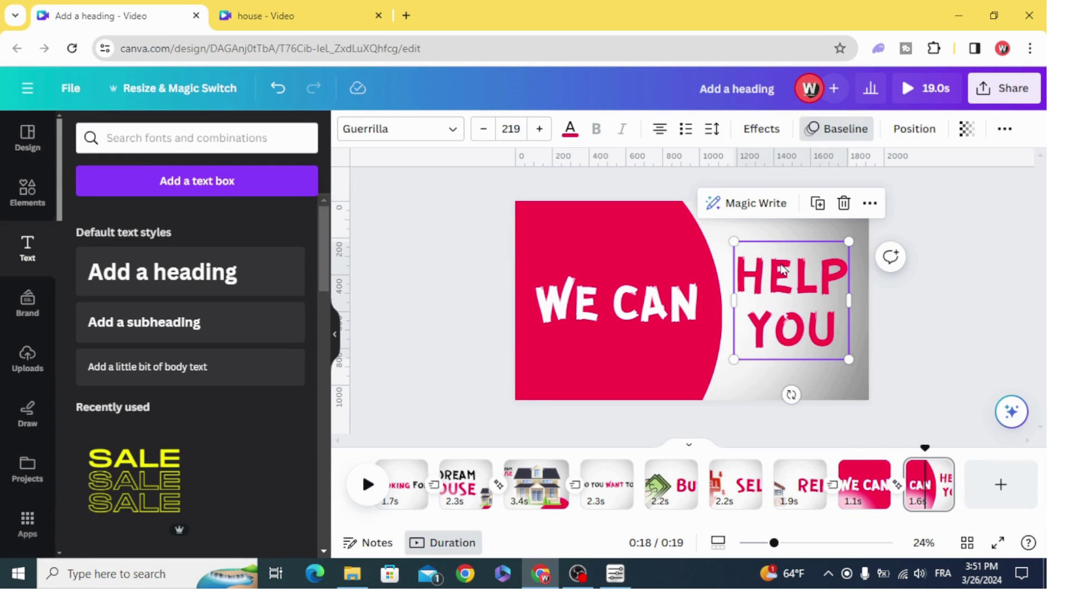
right_click(780, 270)
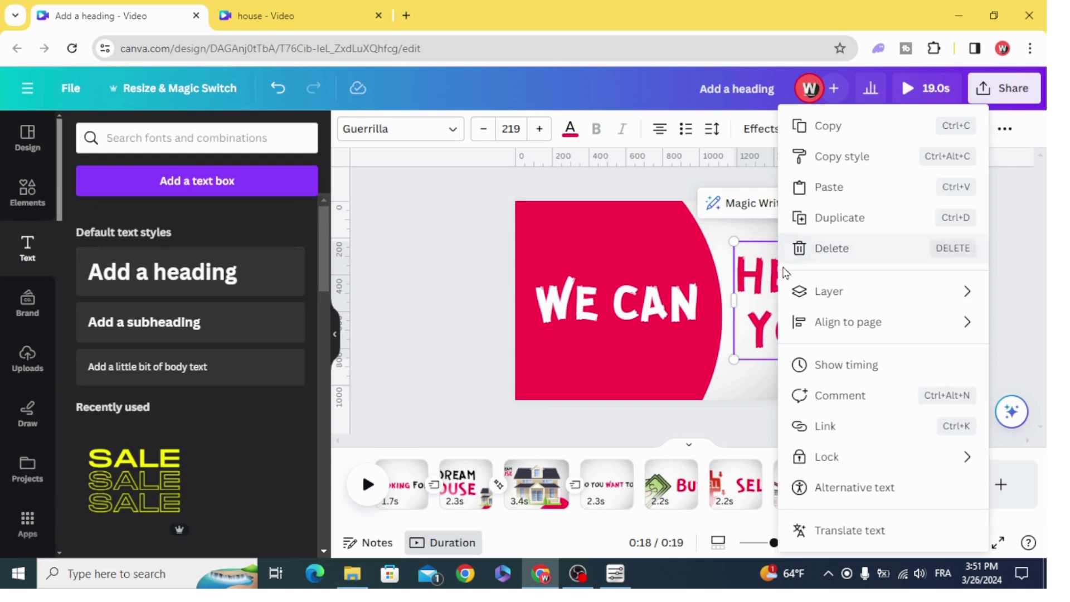
left_click(862, 362)
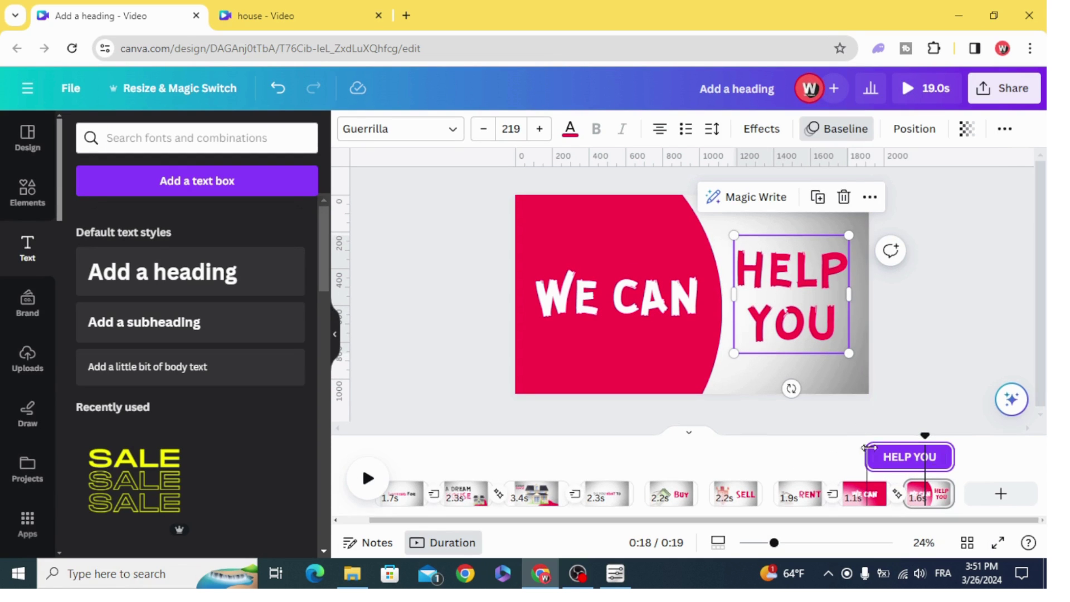
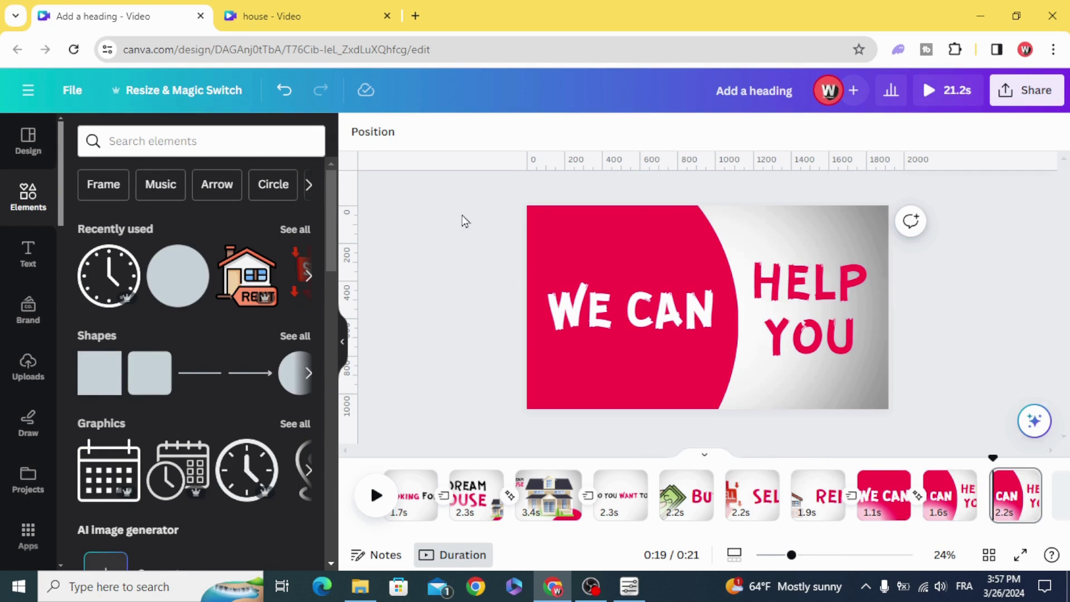
Delete the pinkish red circle and both texts from the duplicated last page
left_click_drag(462, 213, 939, 438)
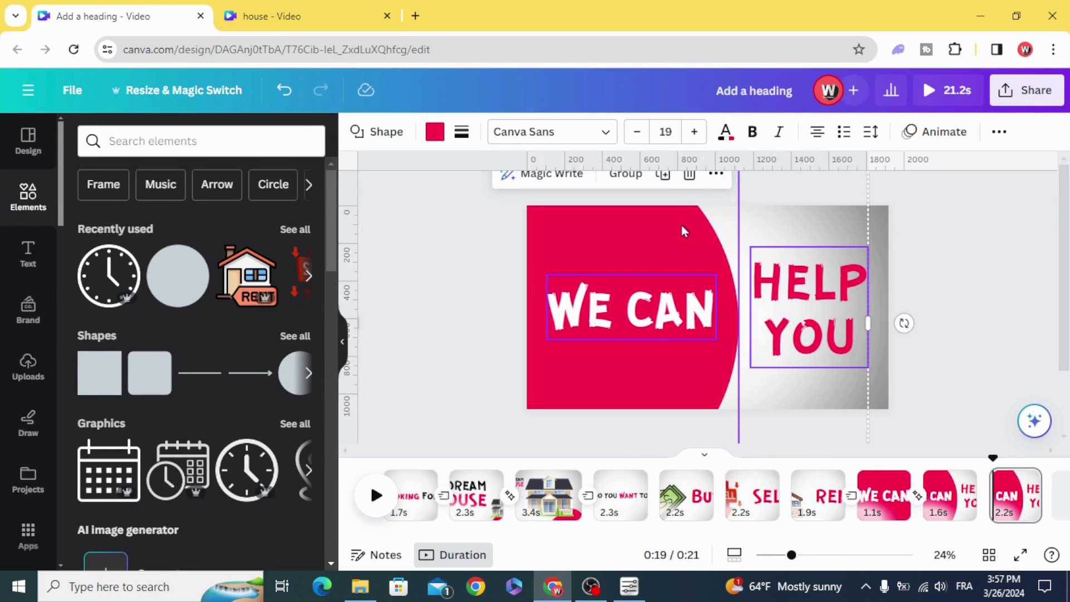
left_click(687, 175)
left_click(647, 273)
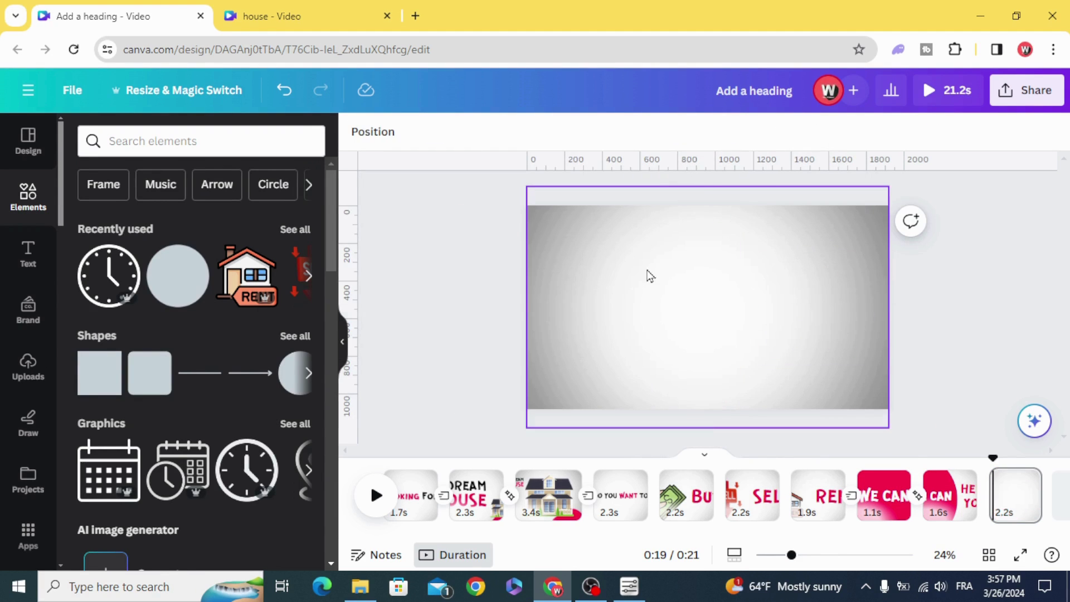
Add a heading reading "SAVE YOUR" to the emptied last page
left_click(27, 254)
left_click(143, 279)
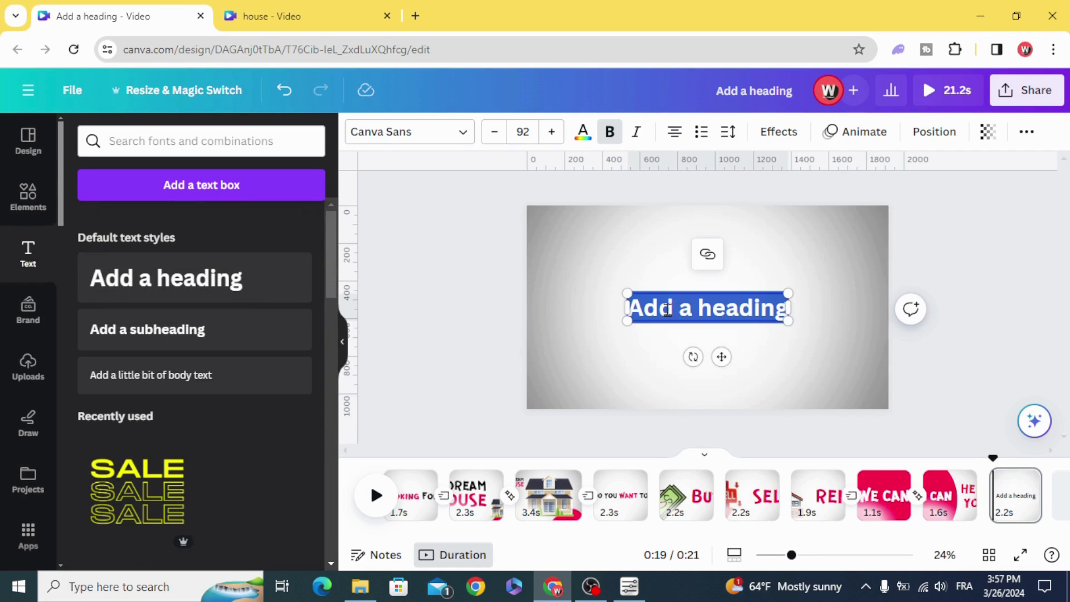
type("SAVE")
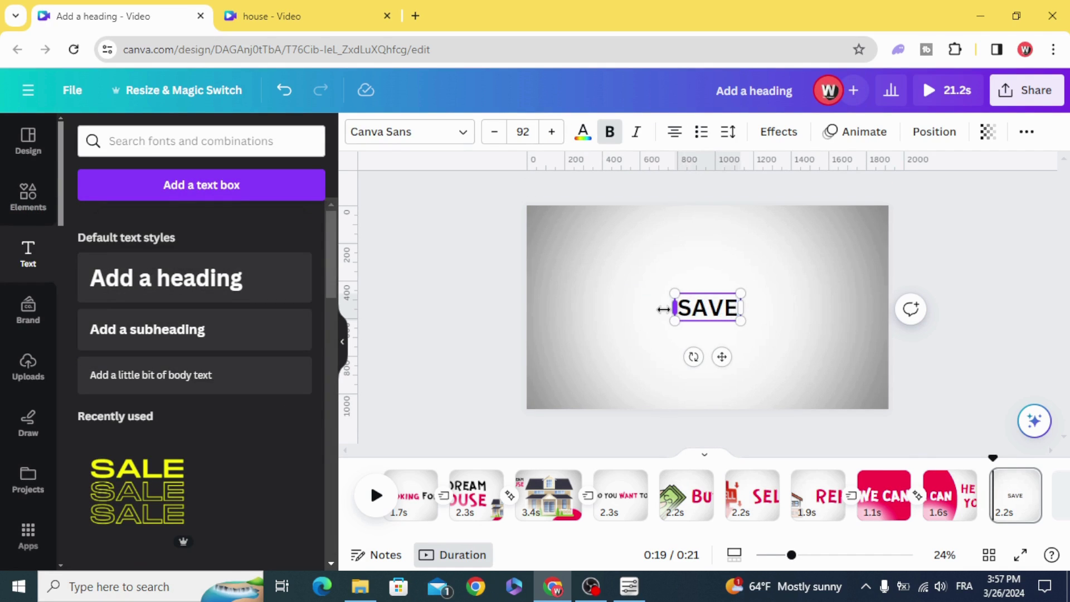
type(" YOUR")
left_click(602, 335)
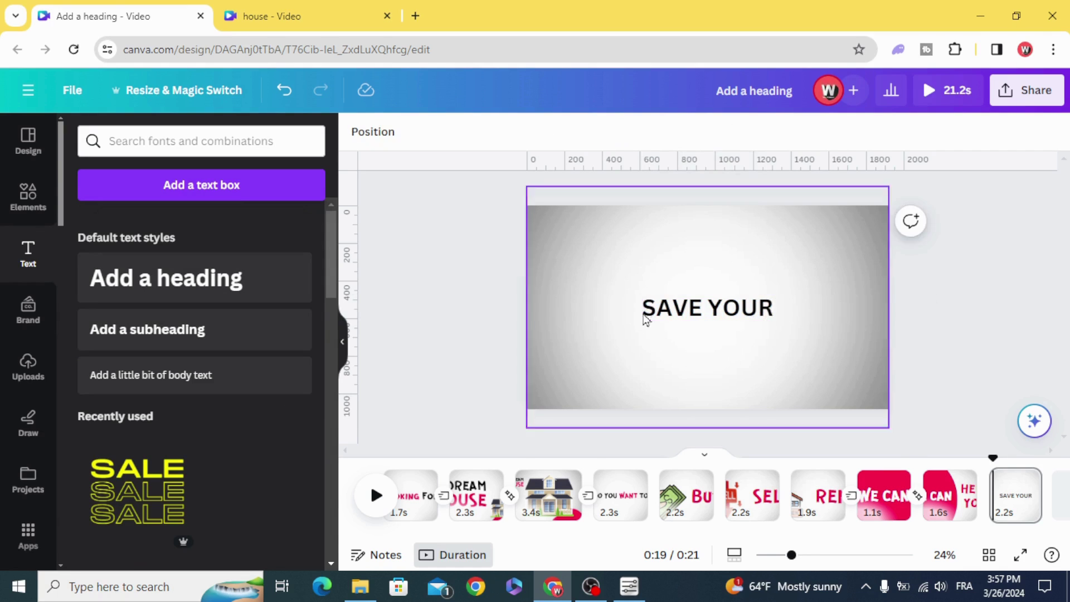
Set the "SAVE YOUR" text in the Guerrilla font and enlarge it to about size 164
left_click(642, 313)
left_click(387, 144)
scroll(234, 342, "down", 5)
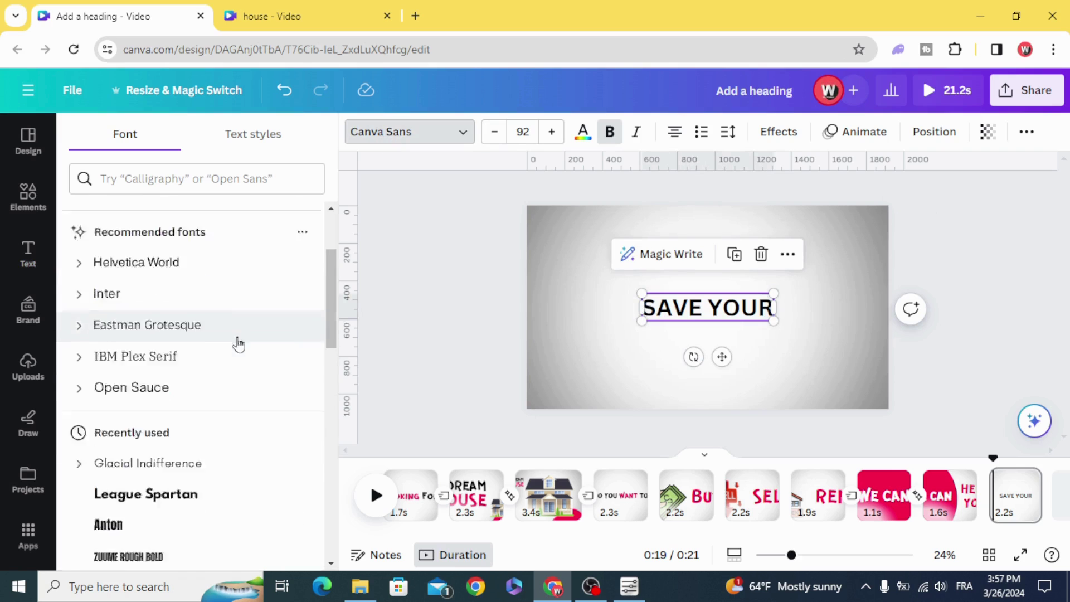
scroll(186, 325, "up", 5)
left_click(186, 319)
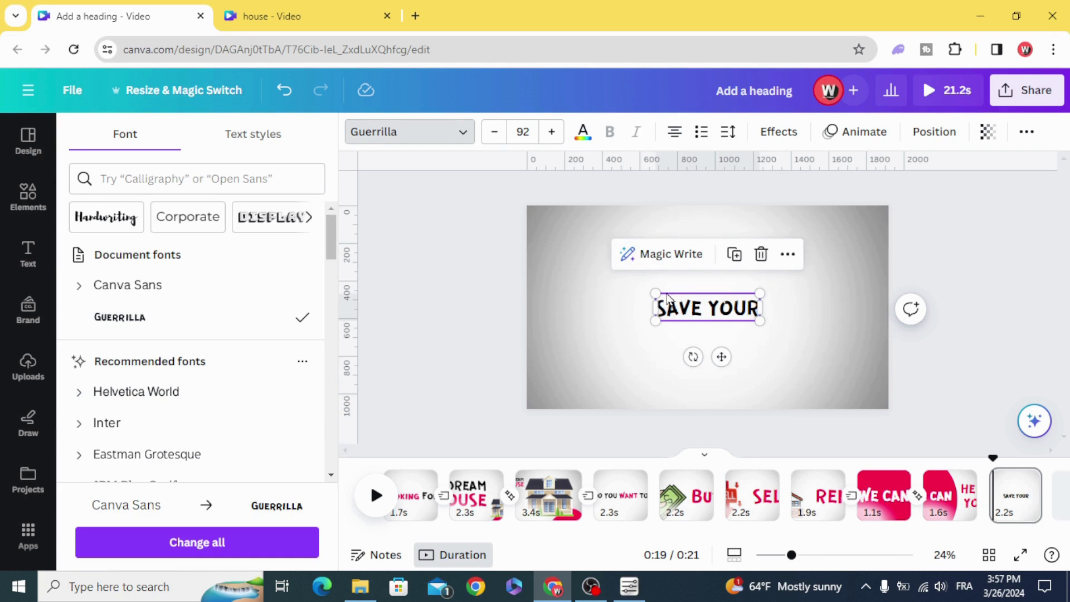
left_click_drag(655, 292, 574, 272)
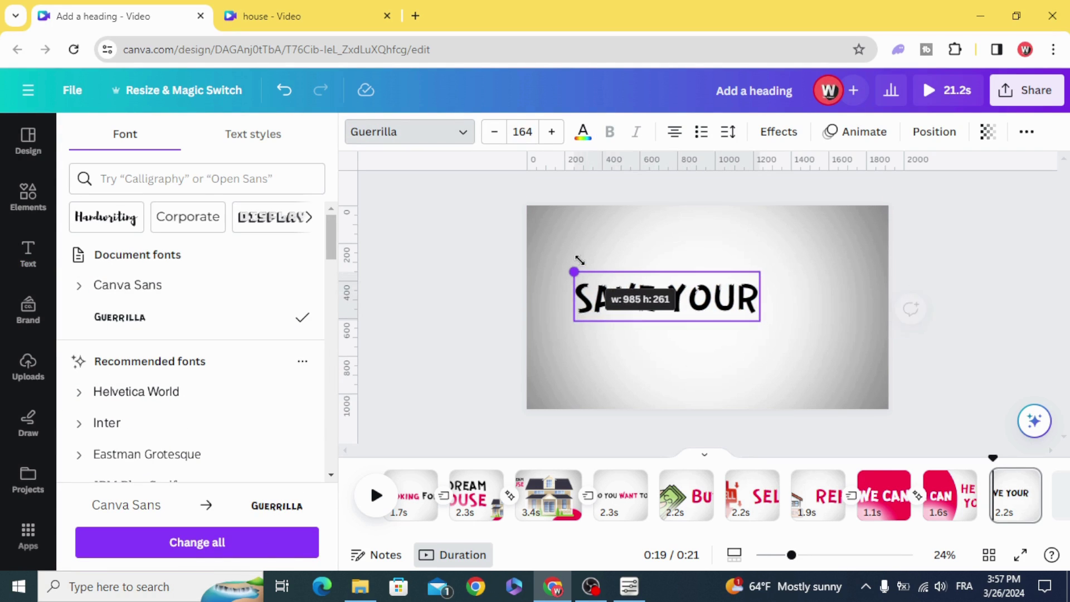
Colour the "SAVE YOUR" text black and move it to the upper-left area of the page
left_click(583, 133)
left_click(304, 229)
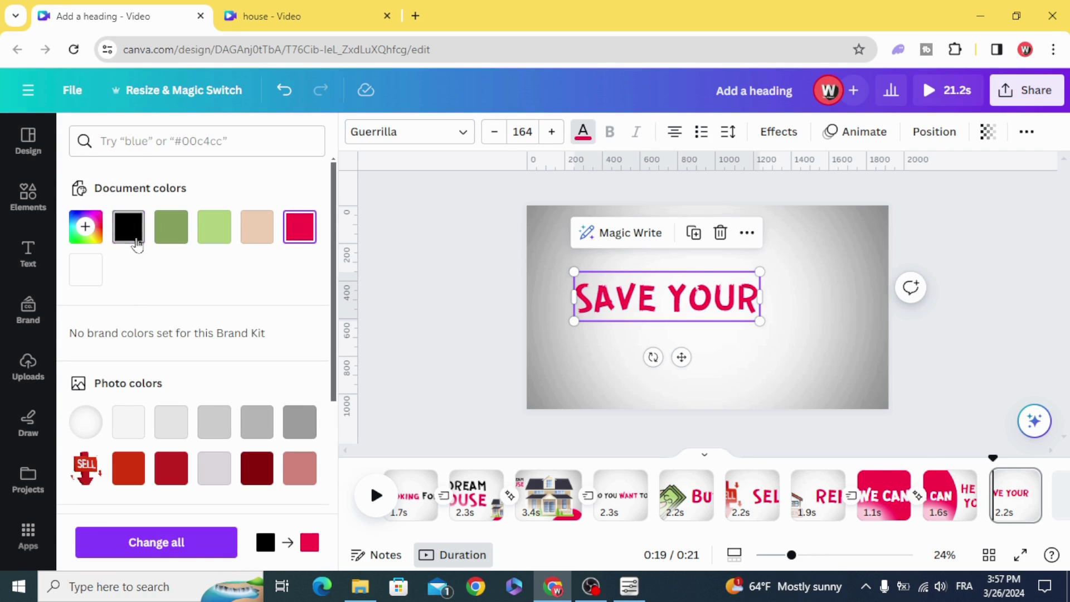
left_click(137, 245)
left_click_drag(663, 298, 615, 269)
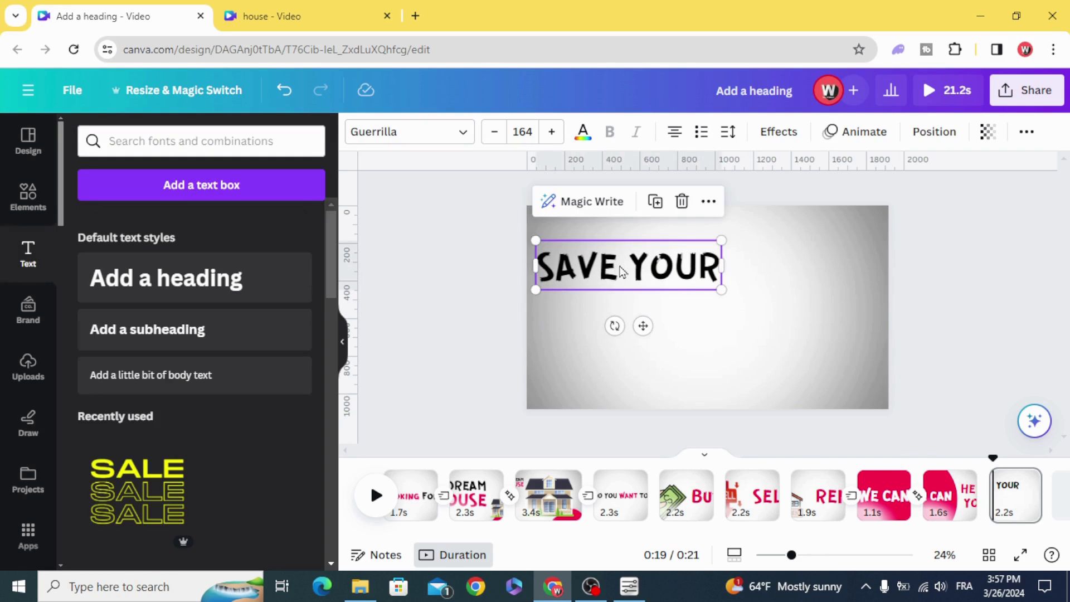
Add a second heading reading "TIME" below the "SAVE YOUR" text
left_click(219, 298)
left_click_drag(602, 310, 601, 340)
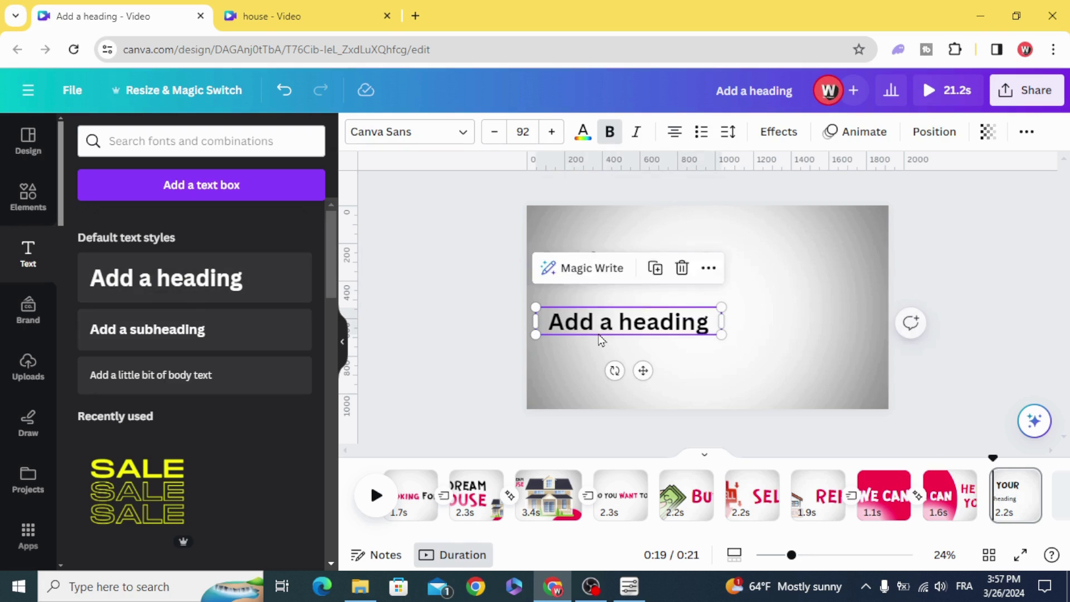
double_click(600, 329)
triple_click(601, 333)
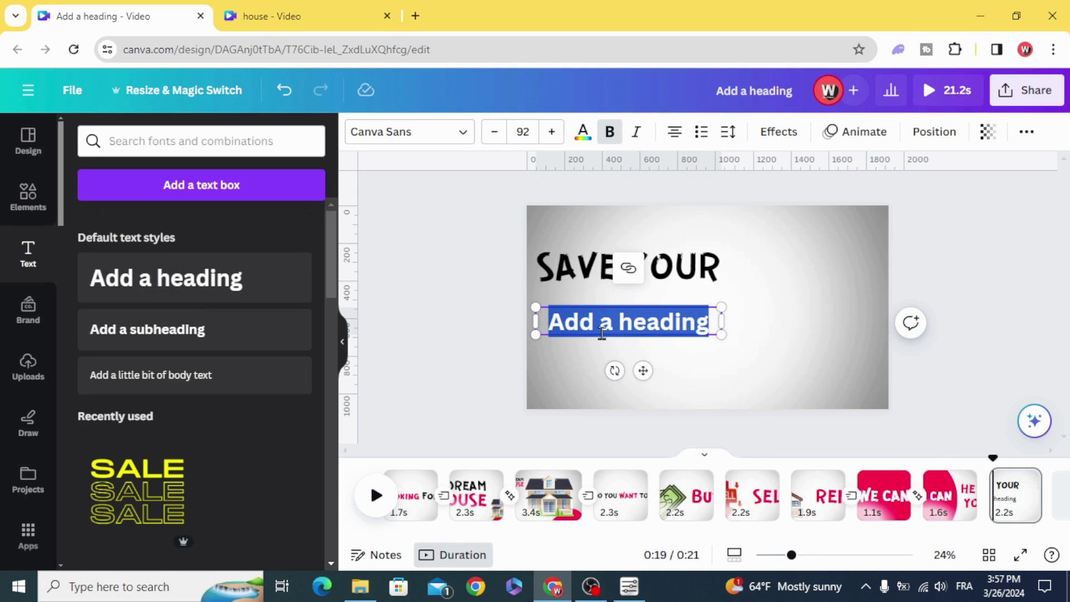
left_click(611, 386)
left_click(606, 330)
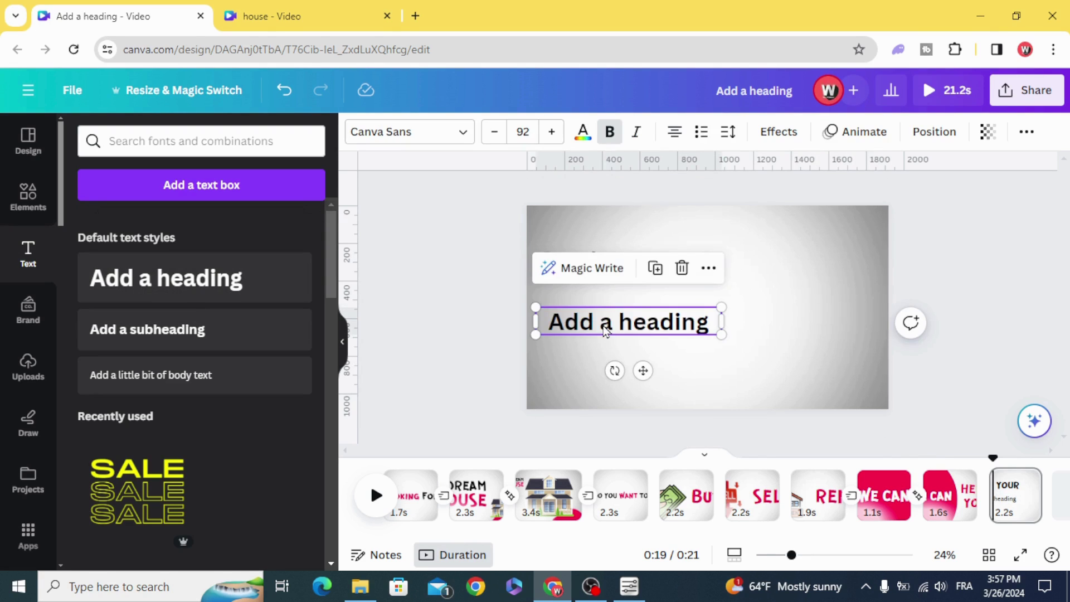
left_click(604, 324)
type("TIME")
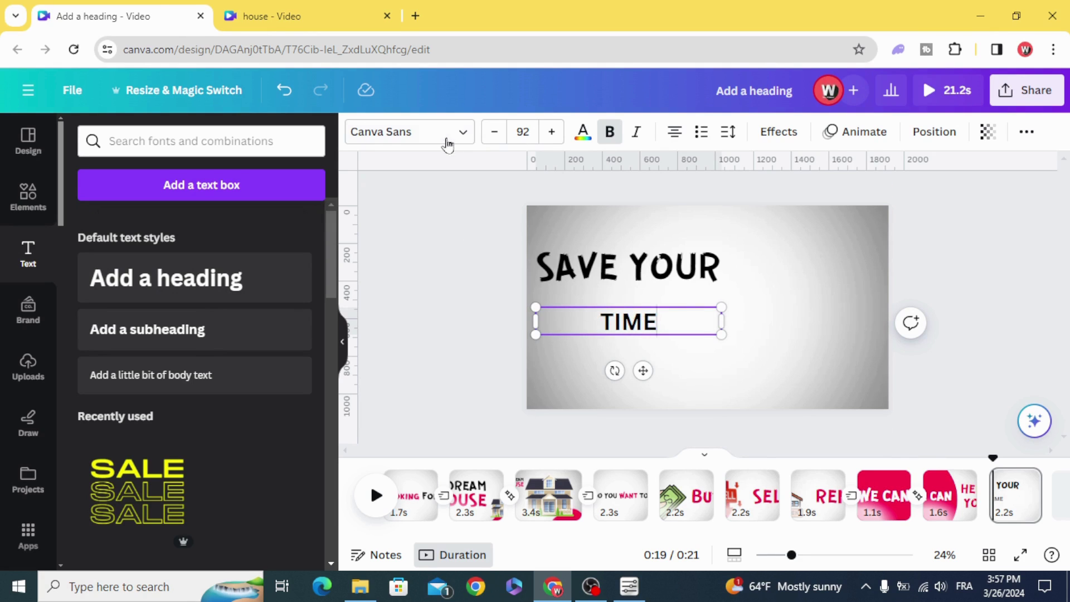
Set "TIME" in the Guerrilla font, enlarge it to about size 320 and place it directly under "SAVE YOUR"
left_click(447, 140)
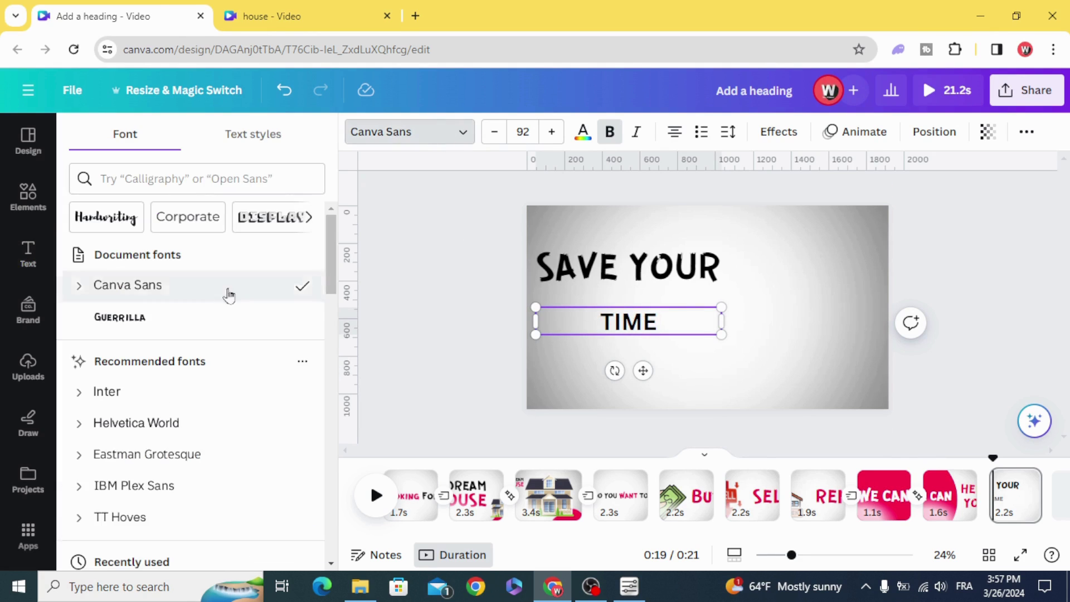
left_click(222, 324)
left_click_drag(723, 324, 767, 402)
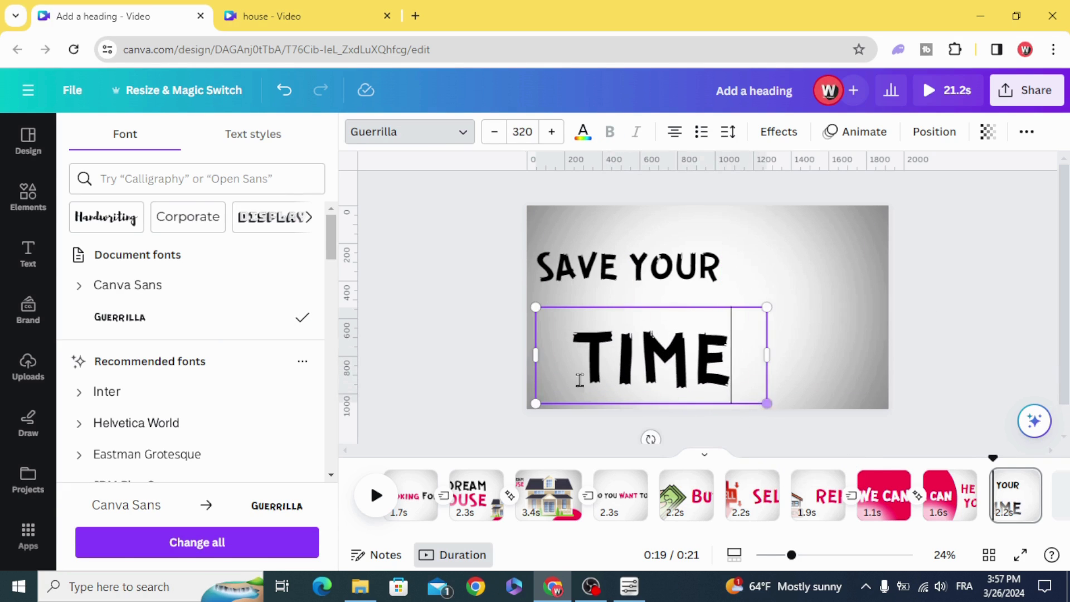
left_click_drag(580, 366, 573, 337)
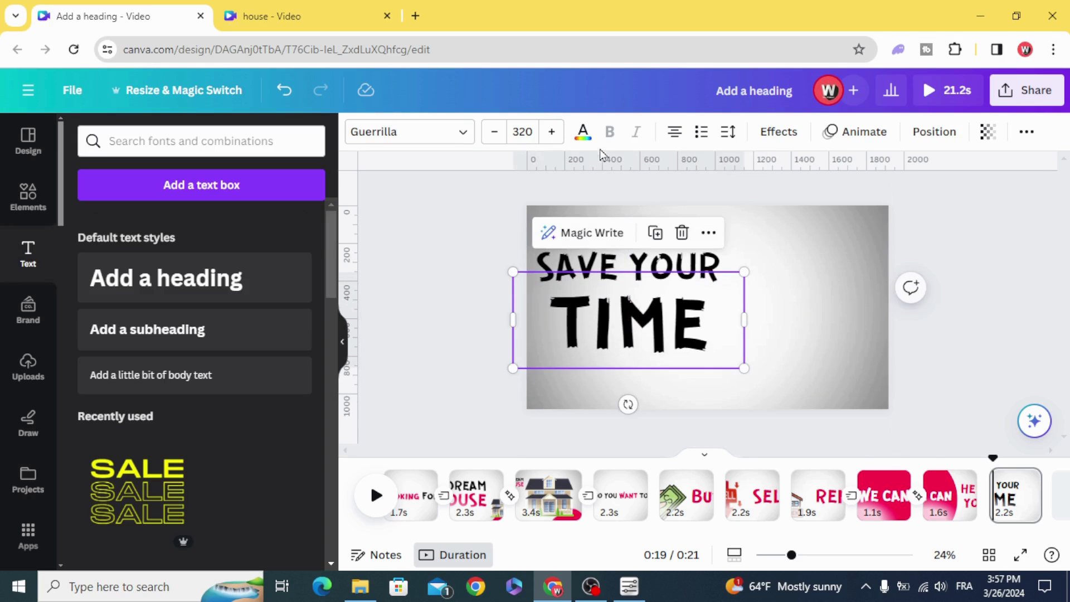
Colour the "TIME" text with the document's pinkish red
left_click(584, 133)
left_click(299, 227)
left_click(453, 324)
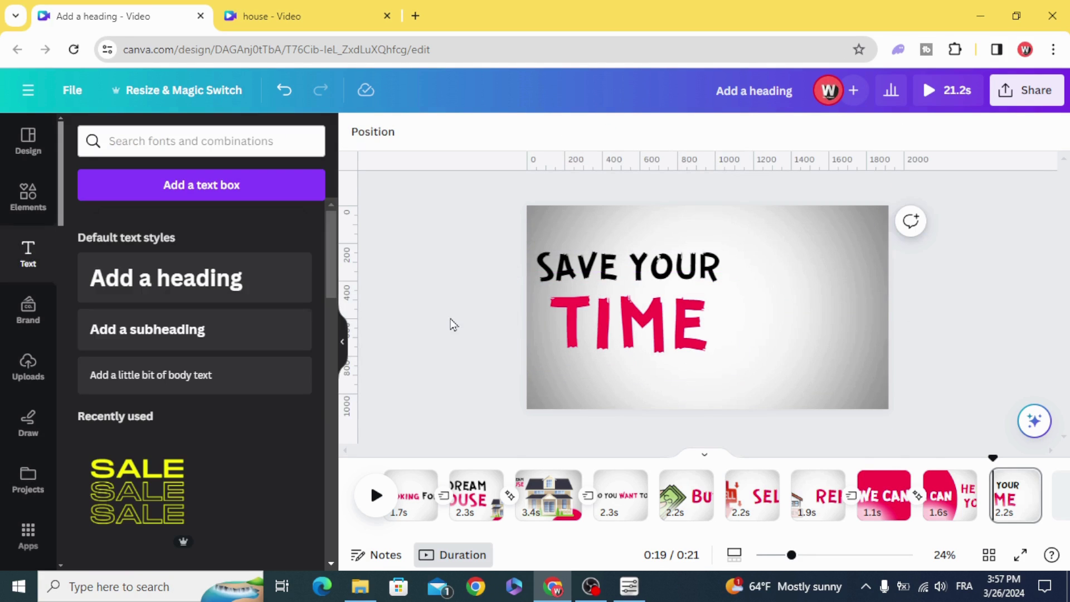
Shrink "SAVE YOUR" to the width of "TIME" and centre both texts vertically on the page's left half
left_click_drag(477, 243, 640, 350)
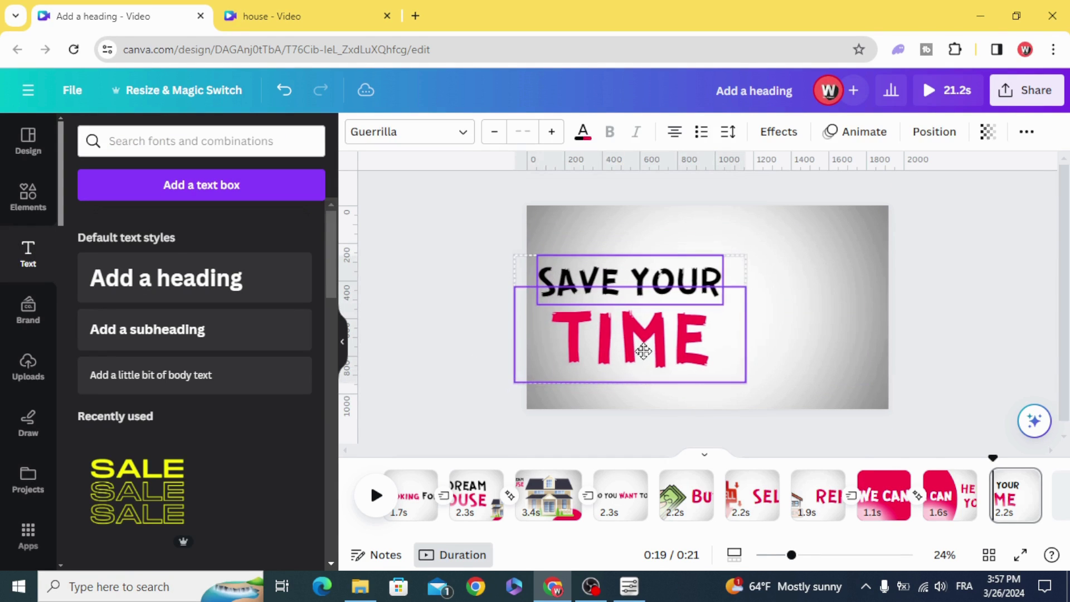
left_click(566, 274)
left_click_drag(531, 254, 590, 276)
left_click(448, 310)
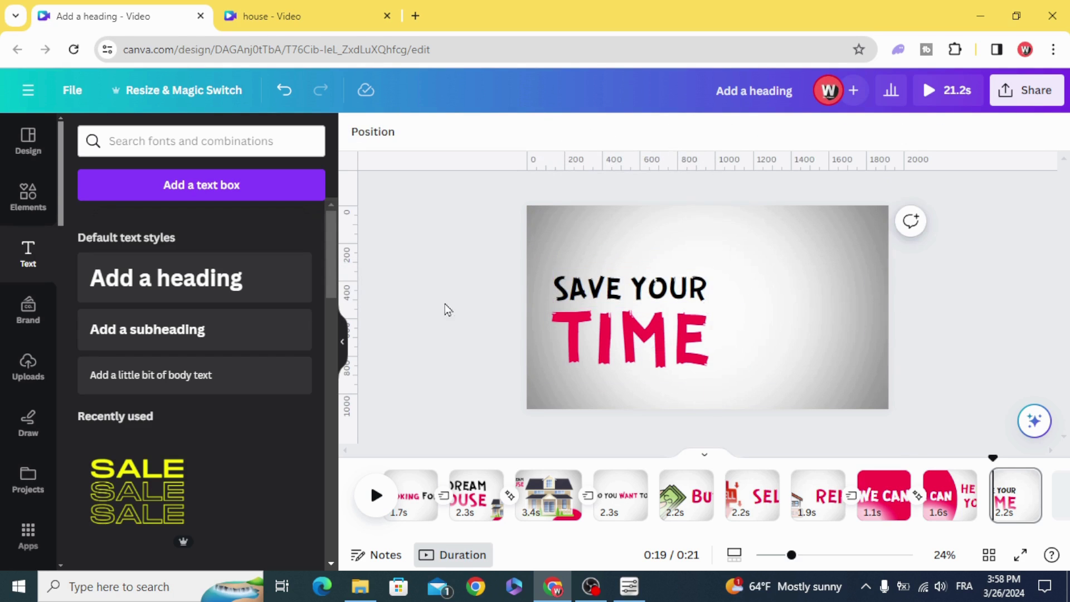
left_click_drag(465, 260, 621, 363)
left_click_drag(621, 362, 623, 350)
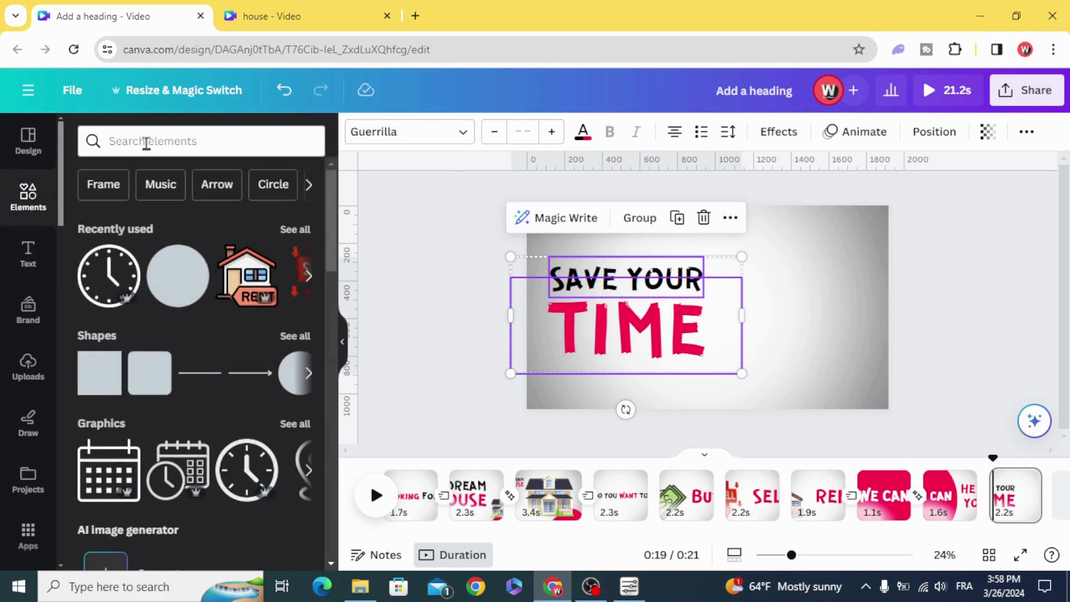
Search the elements for "TIME" and limit the results to graphics
left_click(149, 144)
type("TIME")
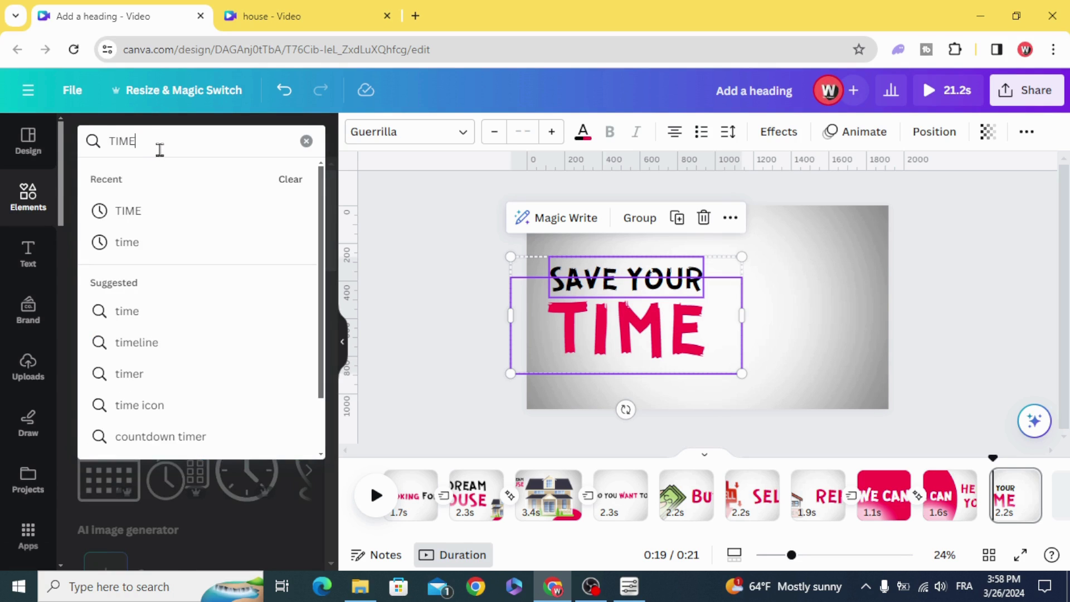
key("Return")
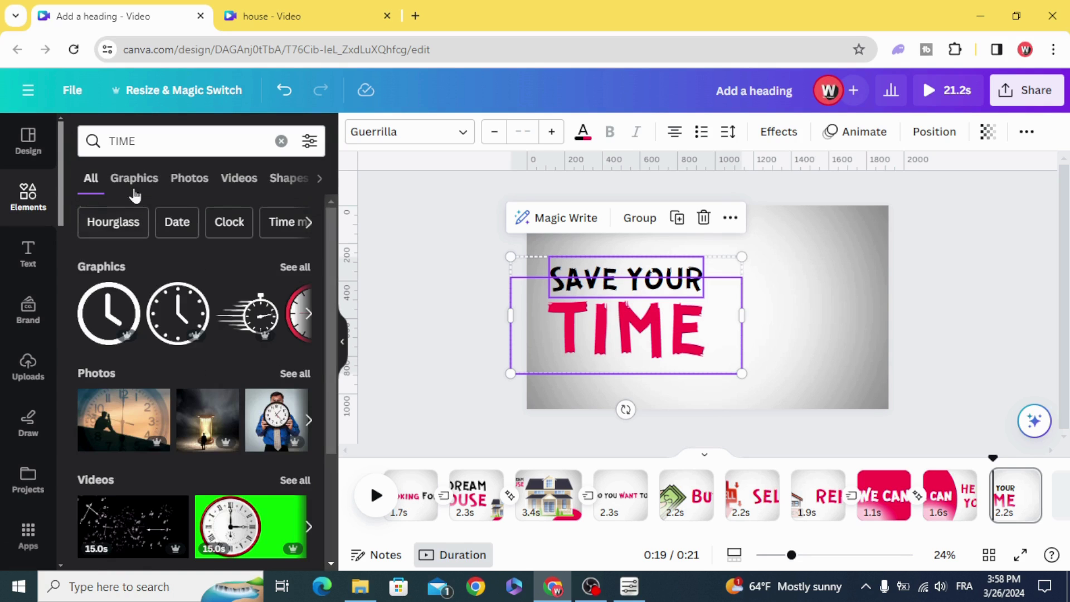
left_click(134, 187)
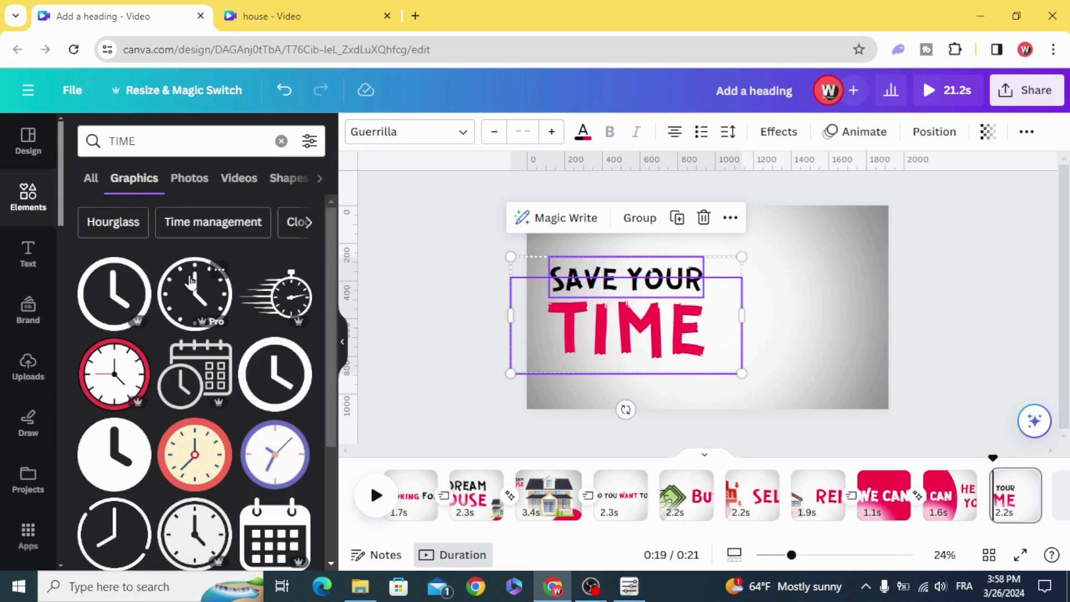
Insert the round clock graphic with dotted hour marks, enlarge it and place it beside the "SAVE YOUR TIME" text
scroll(186, 289, "down", 5)
scroll(186, 290, "up", 5)
left_click(189, 293)
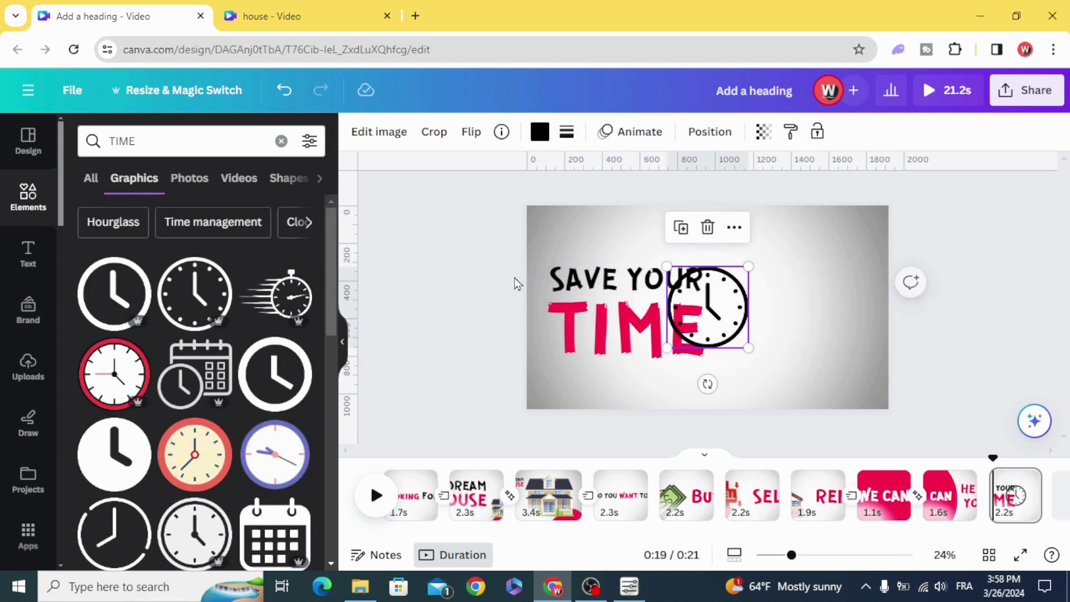
left_click_drag(715, 347, 836, 373)
mouse_move(771, 330)
left_mouse_down()
mouse_move(790, 334)
mouse_move(779, 329)
left_mouse_up()
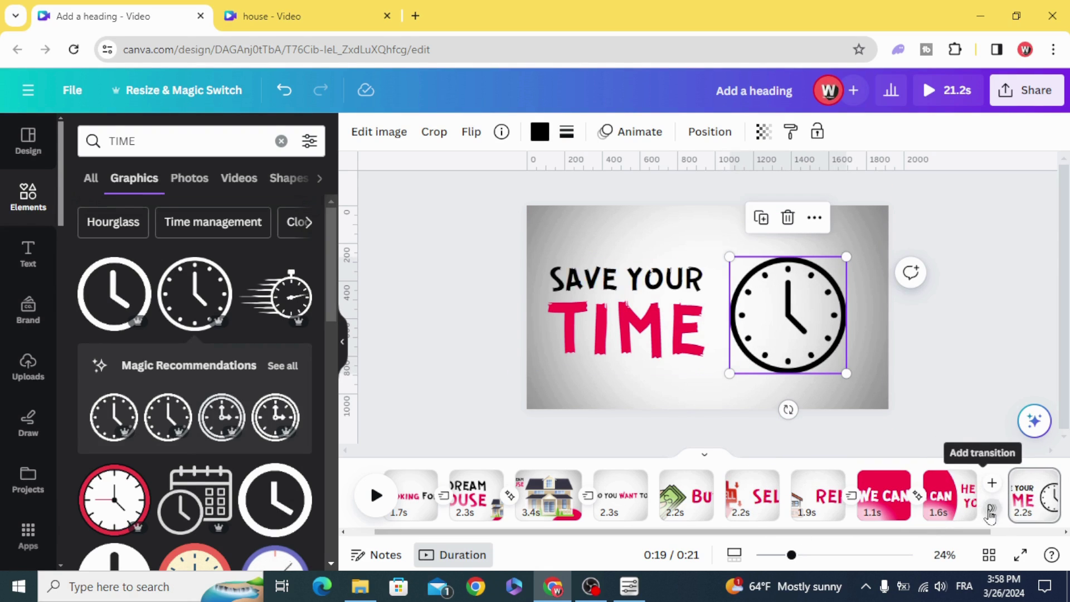
Add a Flow transition between the "WE CAN HELP YOU" and "SAVE YOUR TIME" pages
left_click(991, 510)
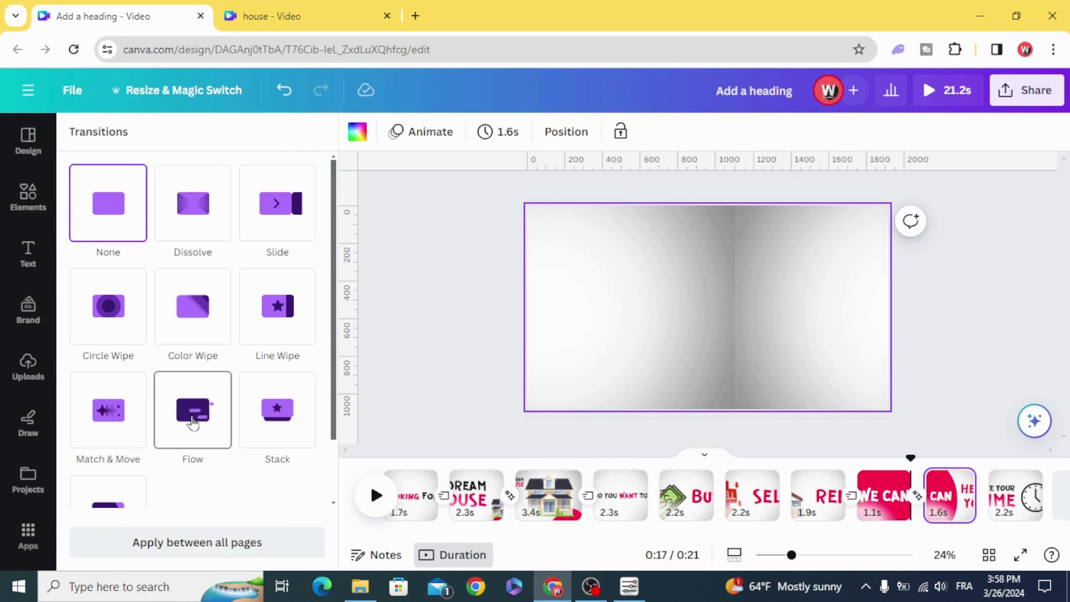
left_click(193, 424)
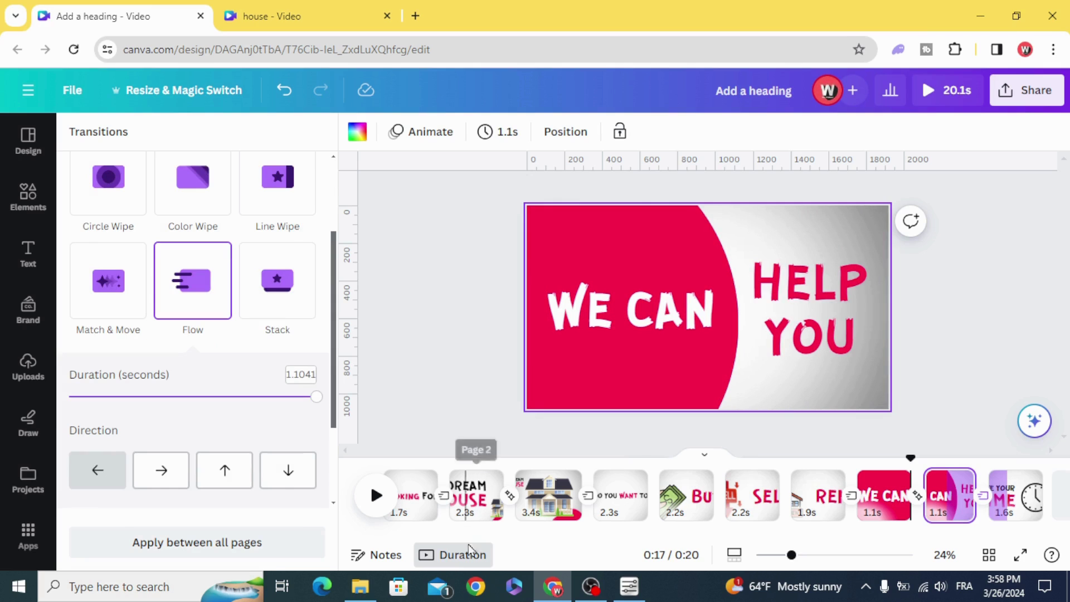
Duplicate the "SAVE YOUR TIME" page at the end of the video
scroll(585, 535, "right", 1)
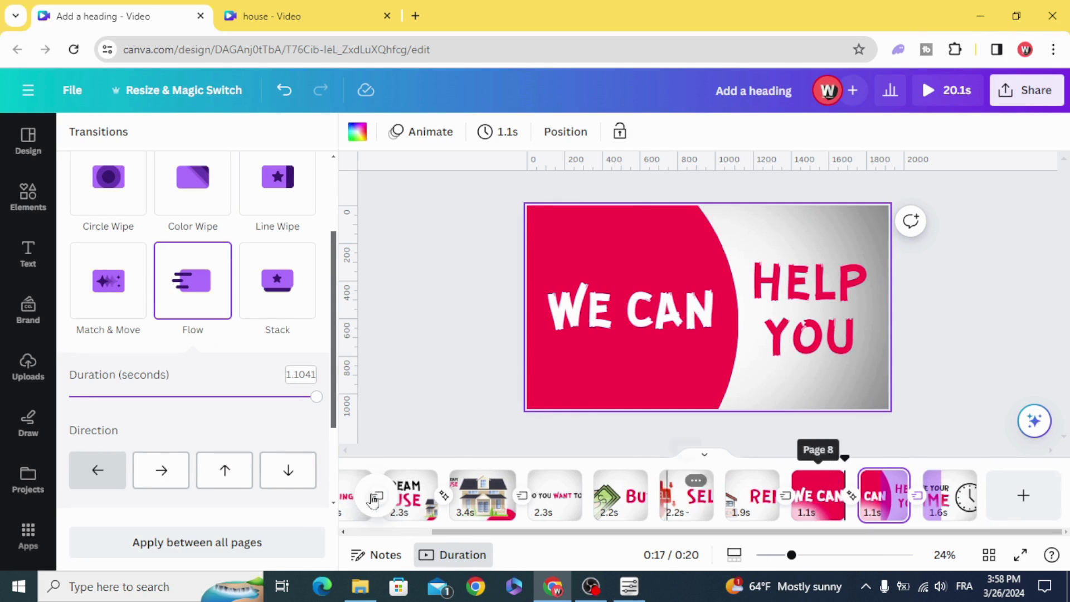
left_click(887, 501)
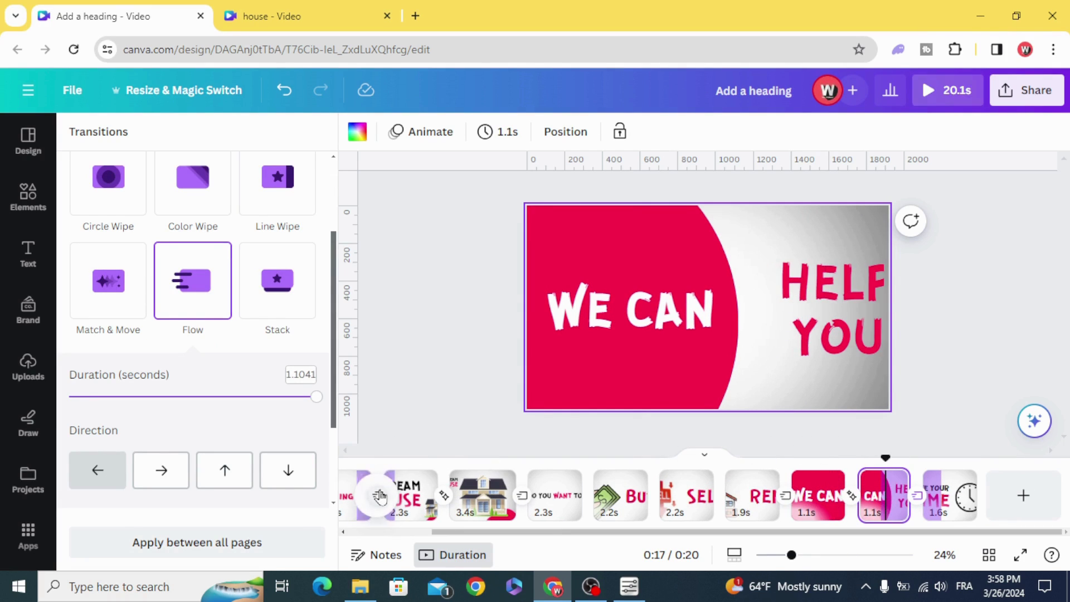
left_click_drag(878, 455, 967, 476)
left_click(961, 482)
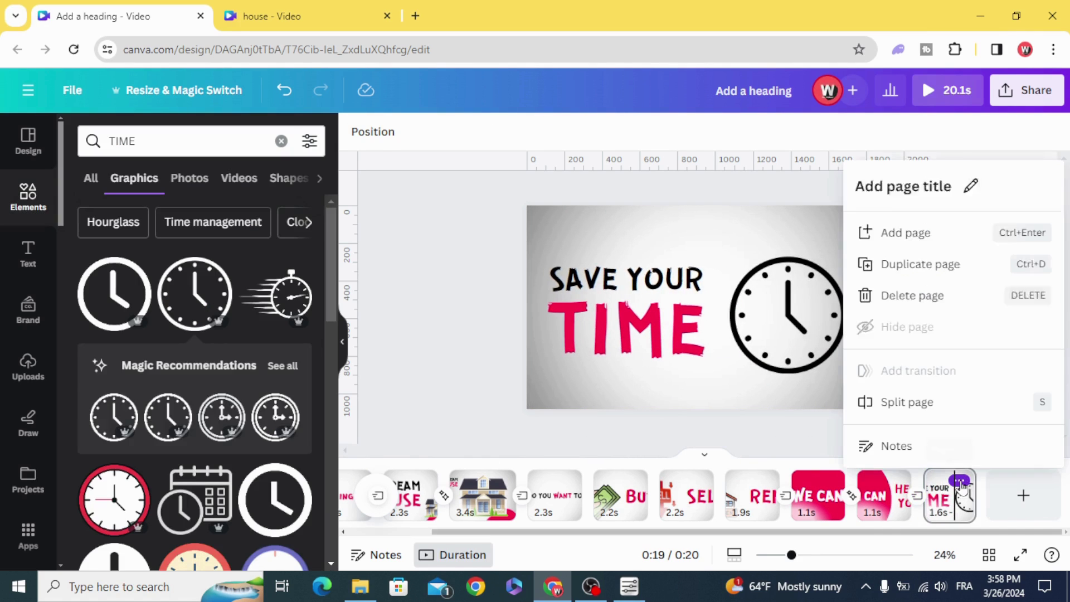
left_click(907, 235)
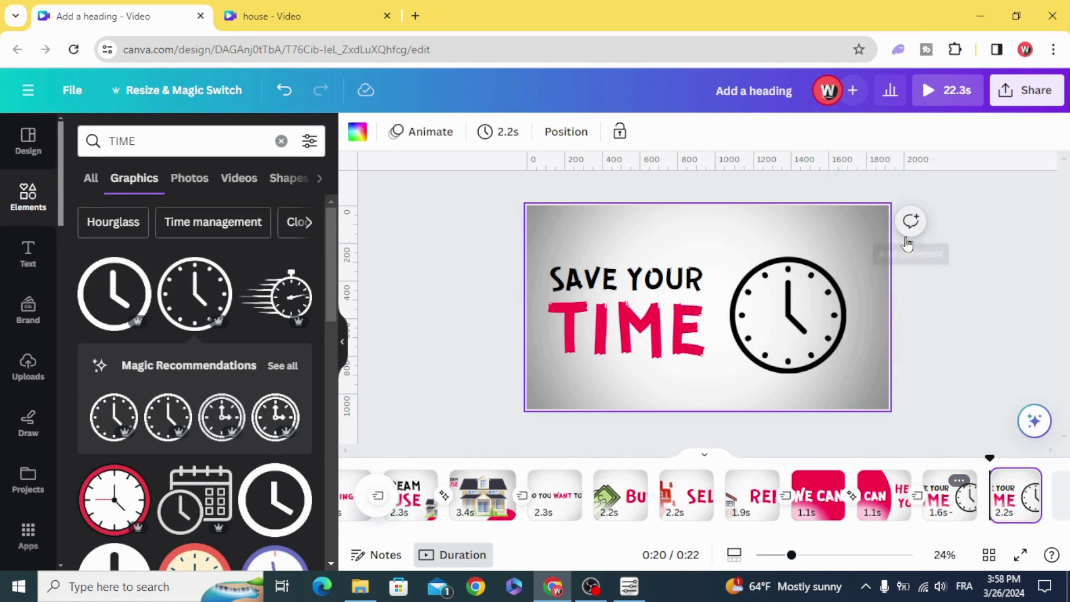
Shrink the "SAVE YOUR TIME" text and clock together and place them in the duplicated page's upper-left corner
left_click(444, 308)
left_click_drag(524, 251, 886, 438)
left_click_drag(846, 255, 628, 244)
left_click(464, 327)
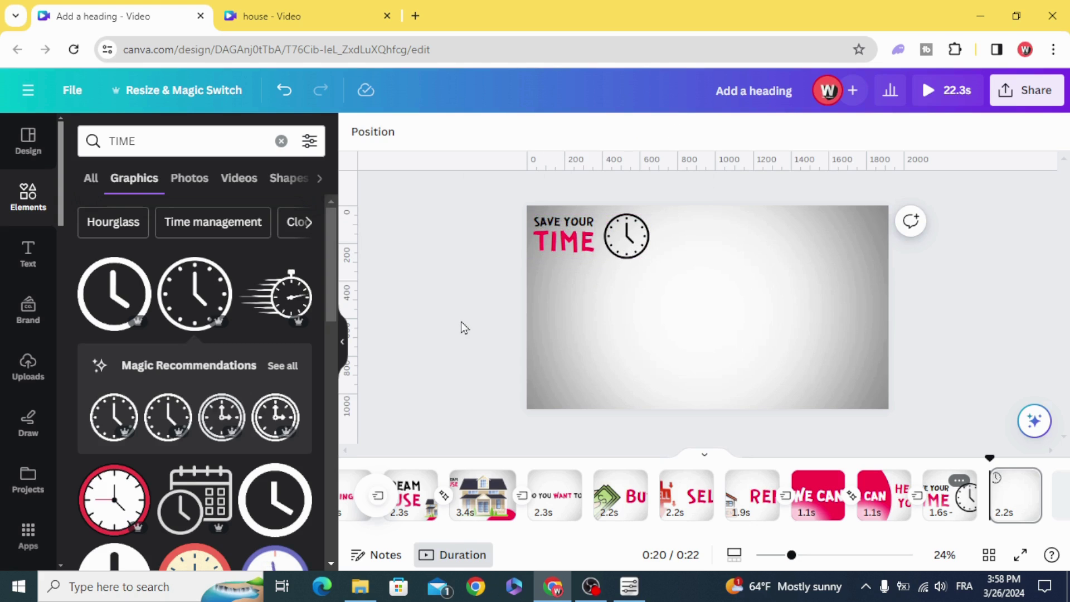
Search the elements for "MONEY" and limit the results to graphics
left_click(280, 141)
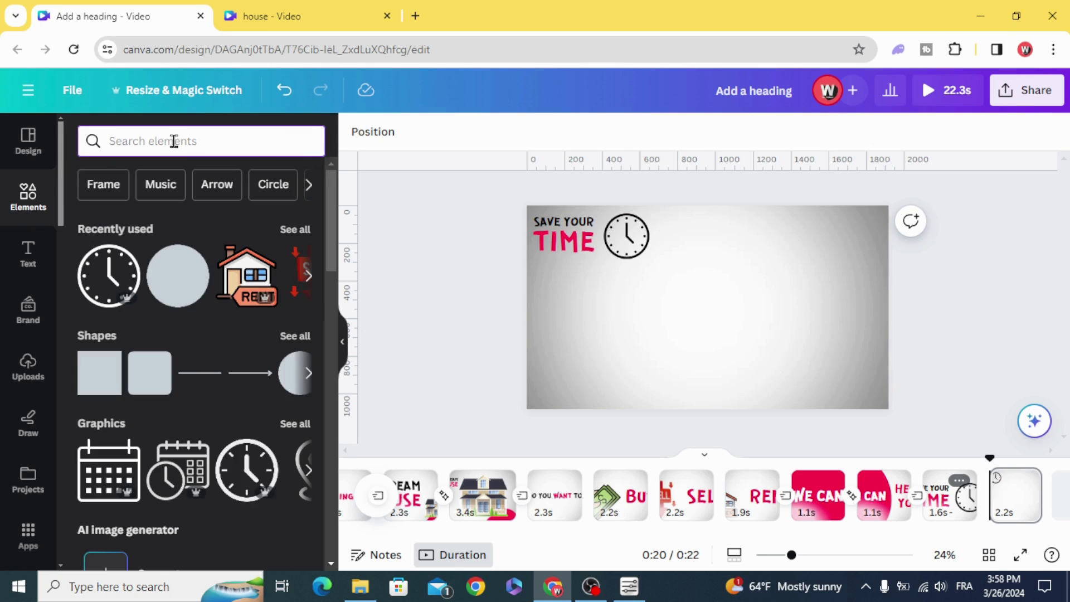
type("MONEY")
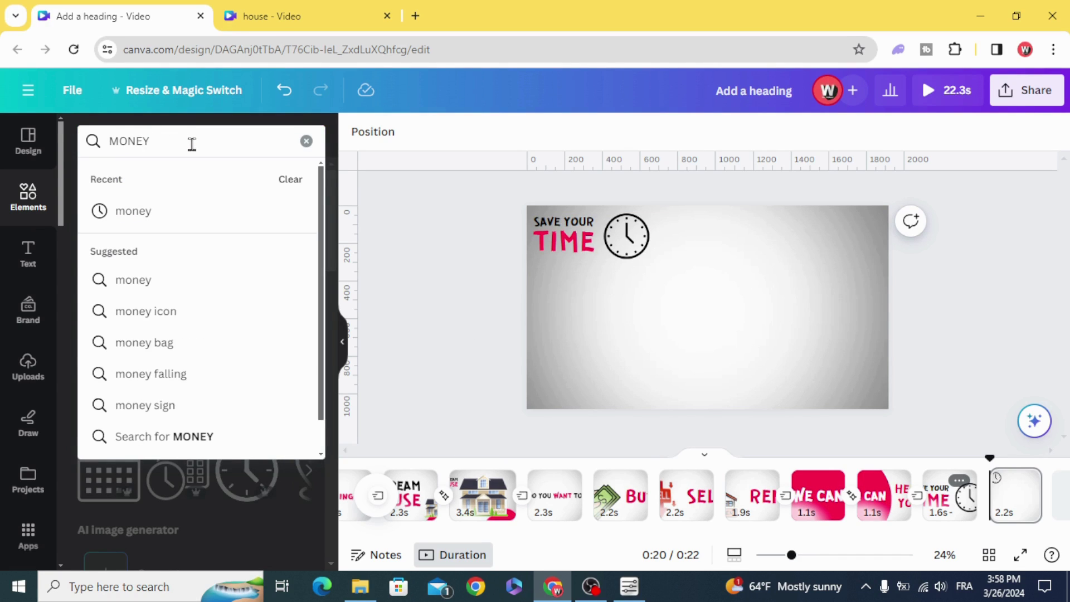
key("Return")
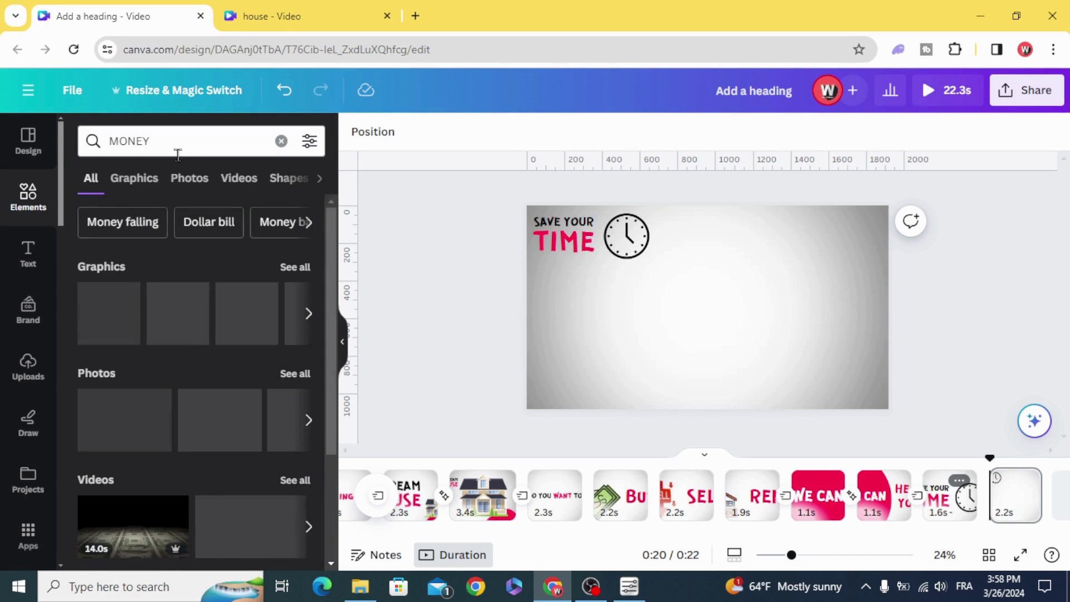
left_click(125, 179)
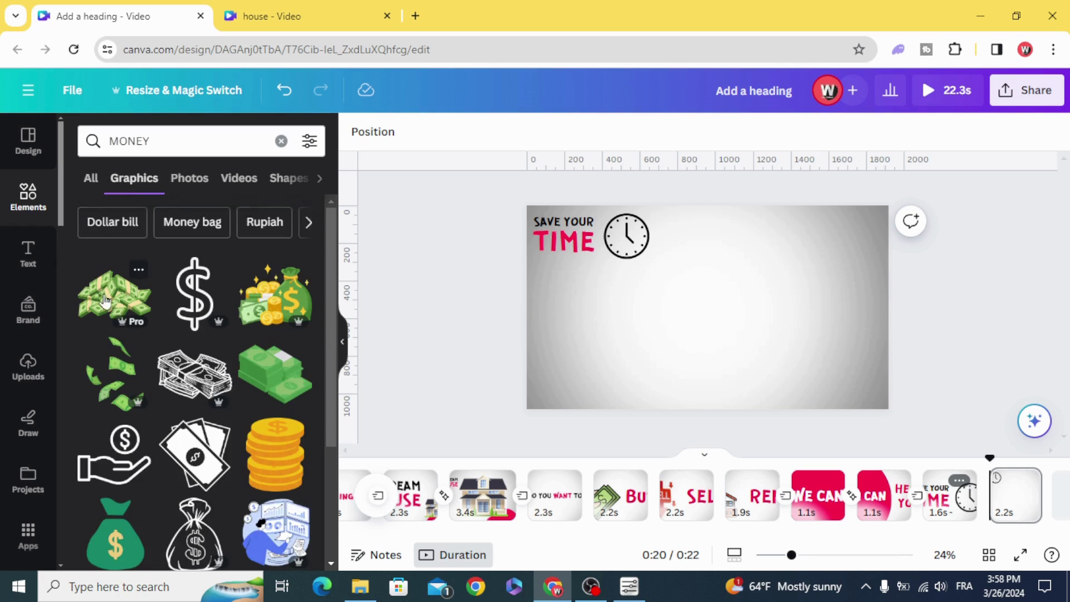
Insert the graphic of piled green banknote bundles and place it in the page's lower-right area
left_click(105, 301)
left_click_drag(661, 285, 697, 293)
left_click_drag(766, 348, 776, 344)
Give the banknote pile a Baseline entrance animation directed to the left, at a reduced speed
left_click(611, 136)
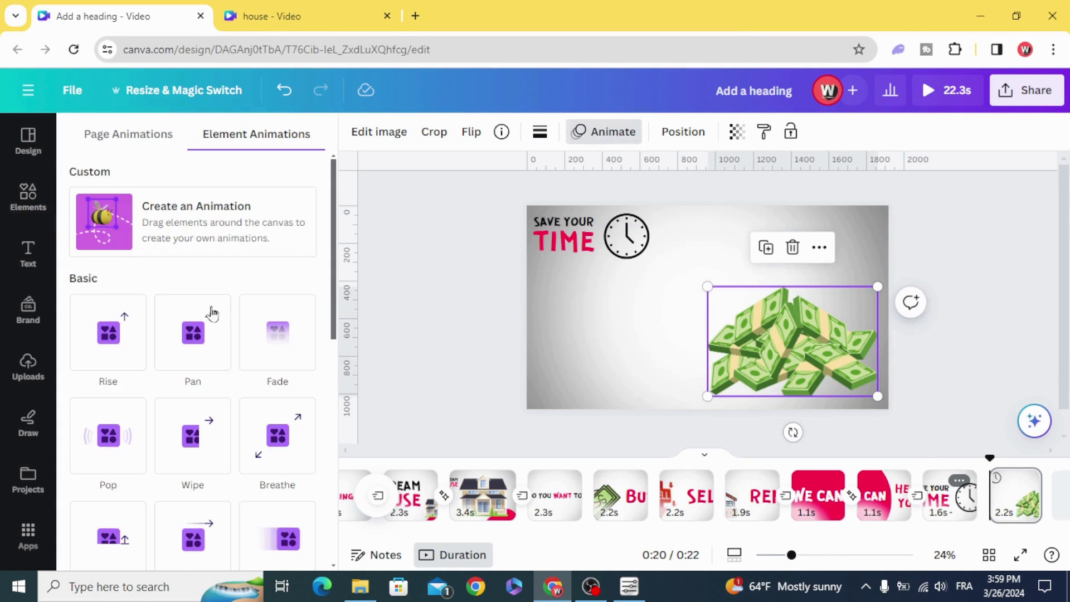
scroll(157, 334, "down", 5)
left_click(111, 306)
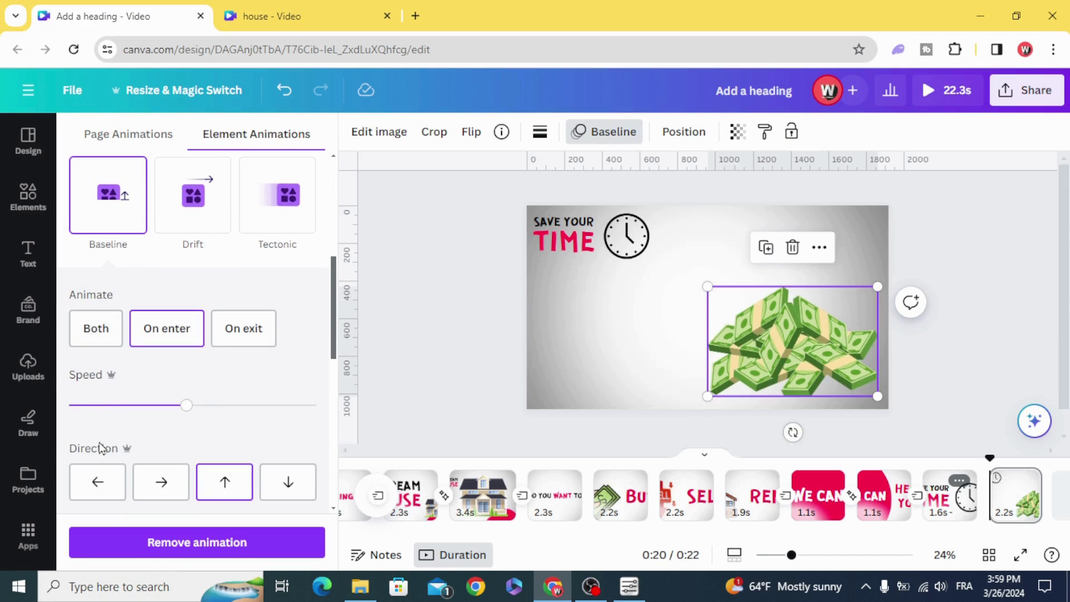
left_click(100, 483)
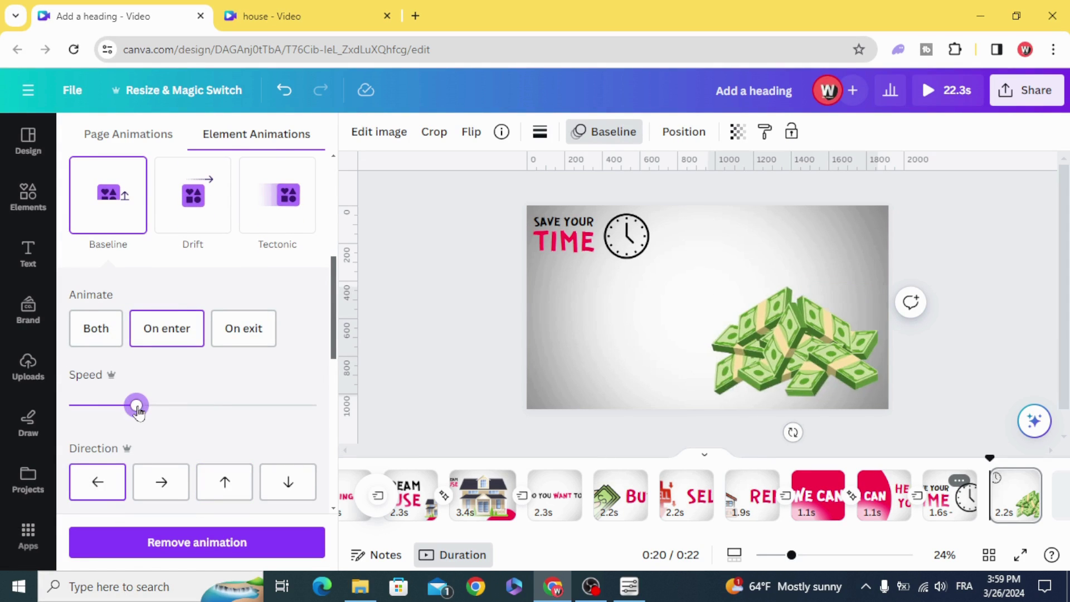
left_click_drag(136, 406, 122, 405)
left_click(407, 352)
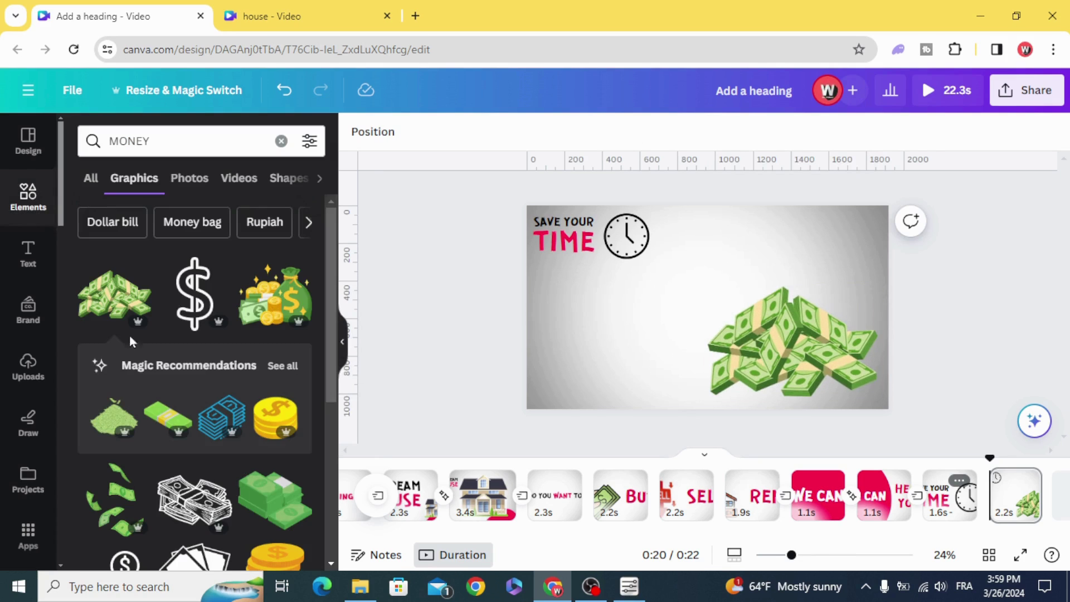
Add a heading reading "MONEY" in the page's lower-left area, beside the banknote pile
left_click(27, 265)
left_click(112, 295)
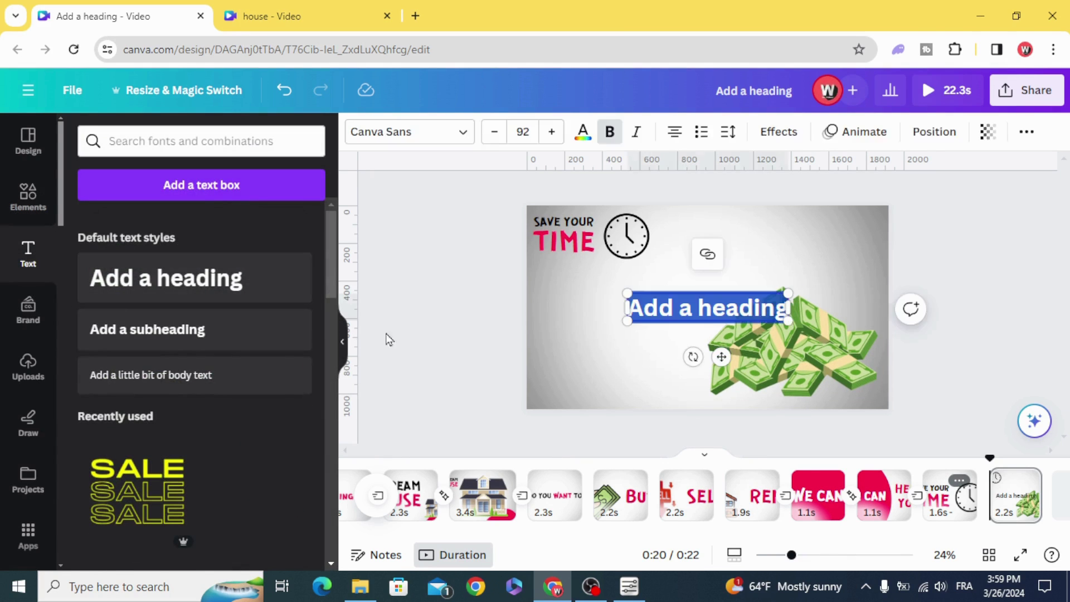
left_click_drag(660, 323, 597, 359)
double_click(596, 359)
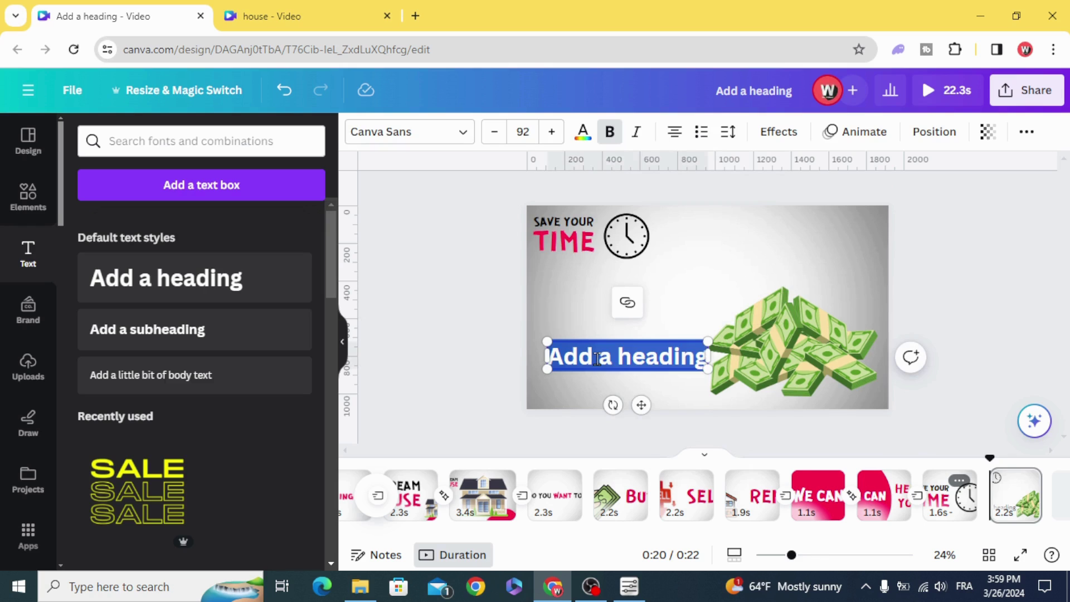
type("MONEY")
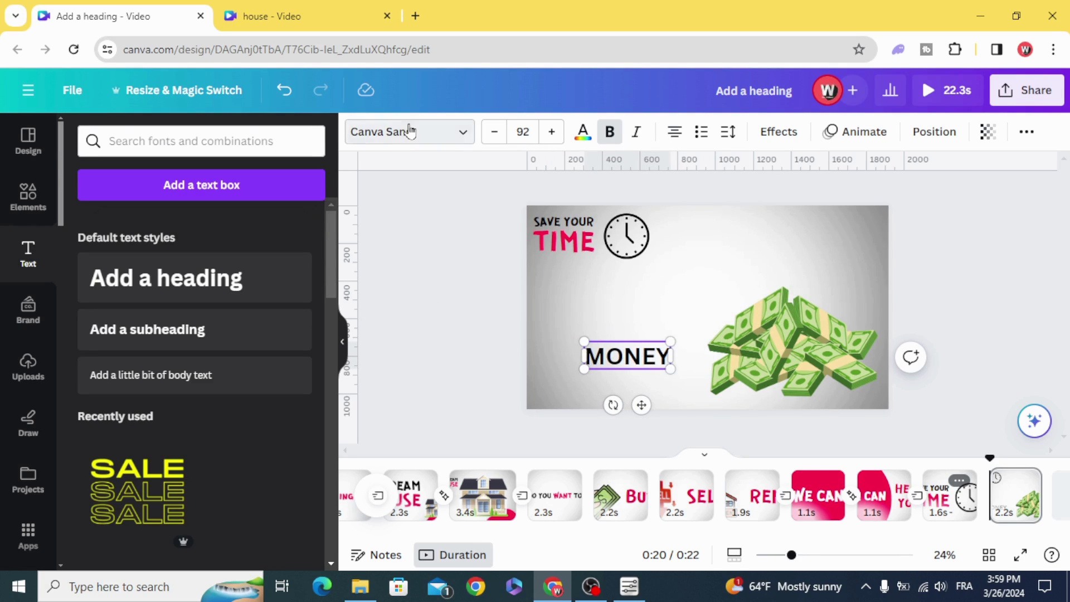
Set the "MONEY" heading in the Guerrilla font and colour it with the document's crimson red
left_click(409, 131)
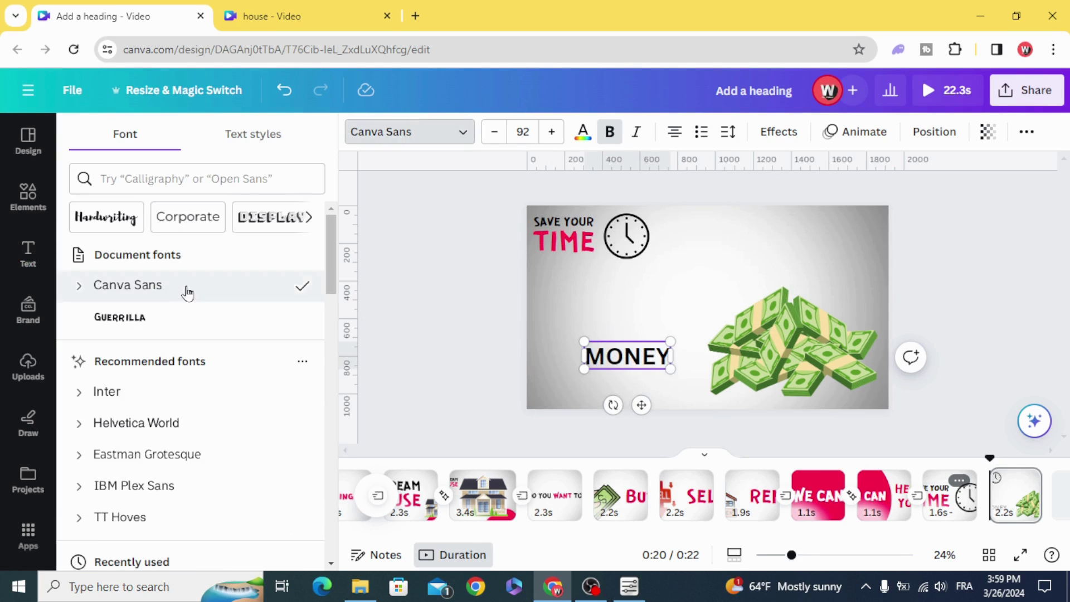
left_click(209, 319)
left_click(581, 133)
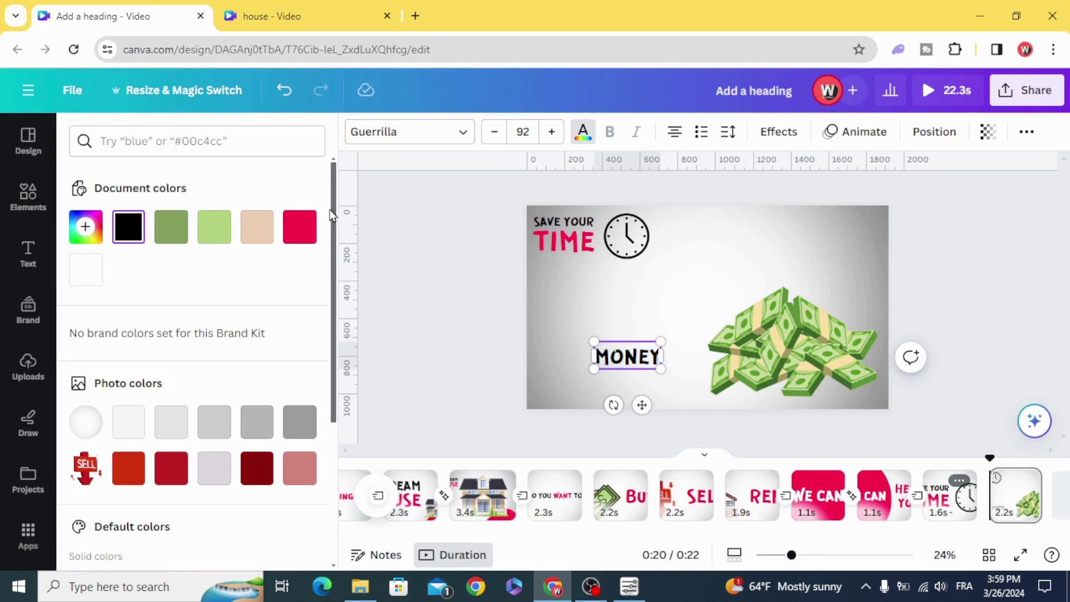
left_click(295, 236)
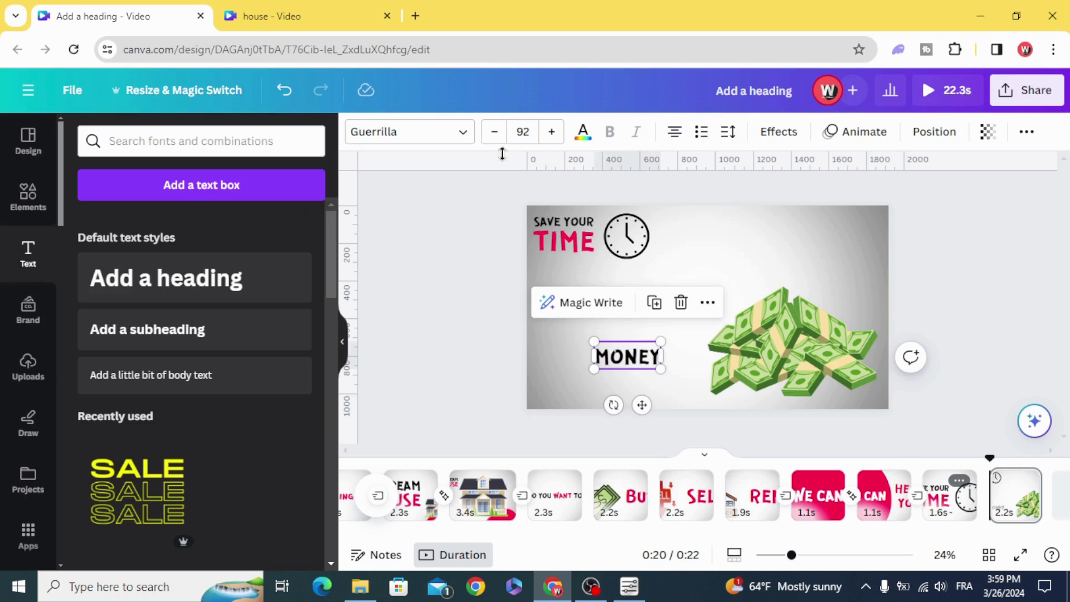
left_click(583, 134)
left_click(299, 226)
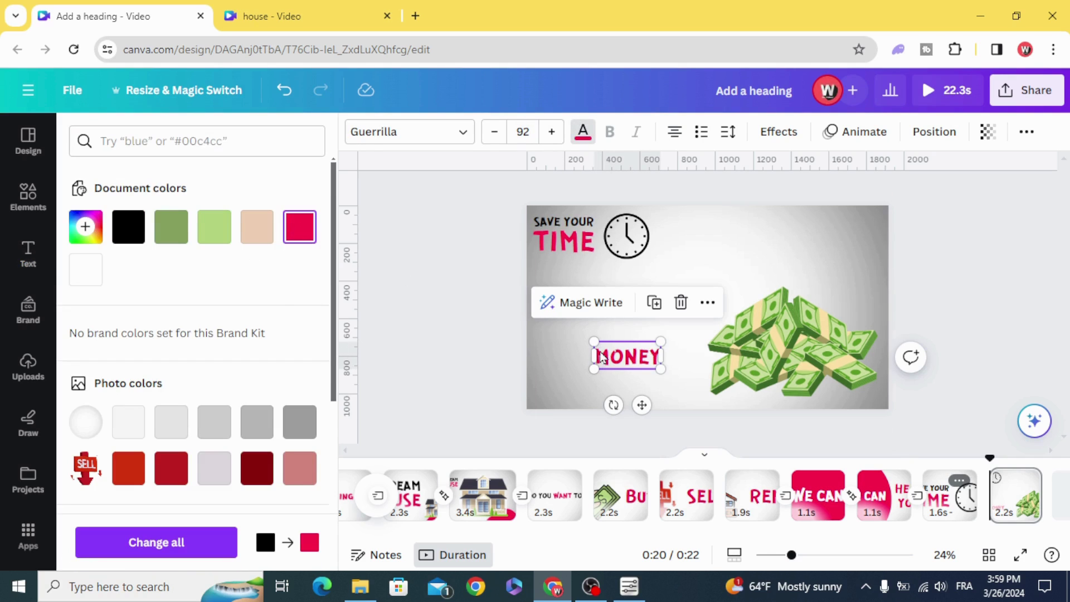
Enlarge the "MONEY" text to size 222 and align it beside the banknote pile
left_click_drag(594, 341, 521, 306)
left_click_drag(545, 349, 572, 349)
left_click(502, 349)
left_click(574, 348)
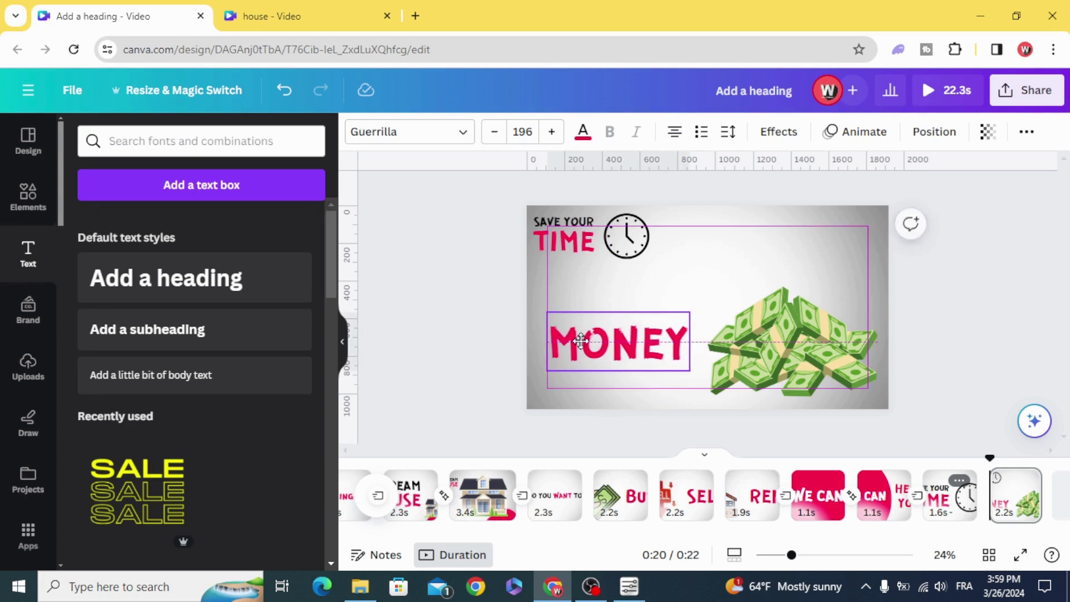
left_click_drag(689, 371, 634, 359)
Give the "MONEY" text a Baseline entrance animation directed to the right, at a reduced speed
left_click(867, 127)
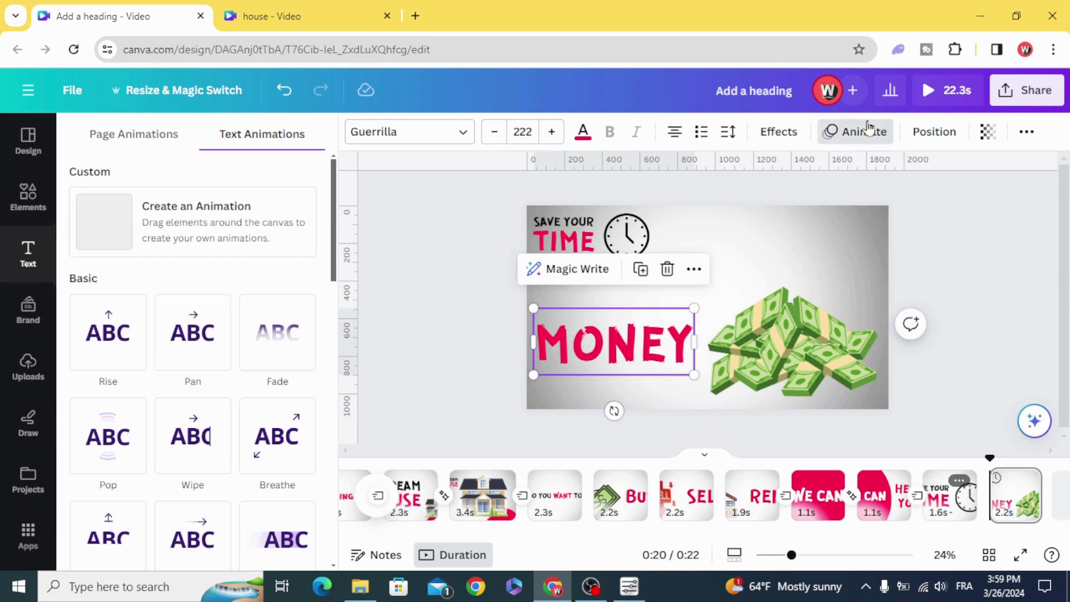
scroll(168, 382, "down", 3)
left_click(111, 392)
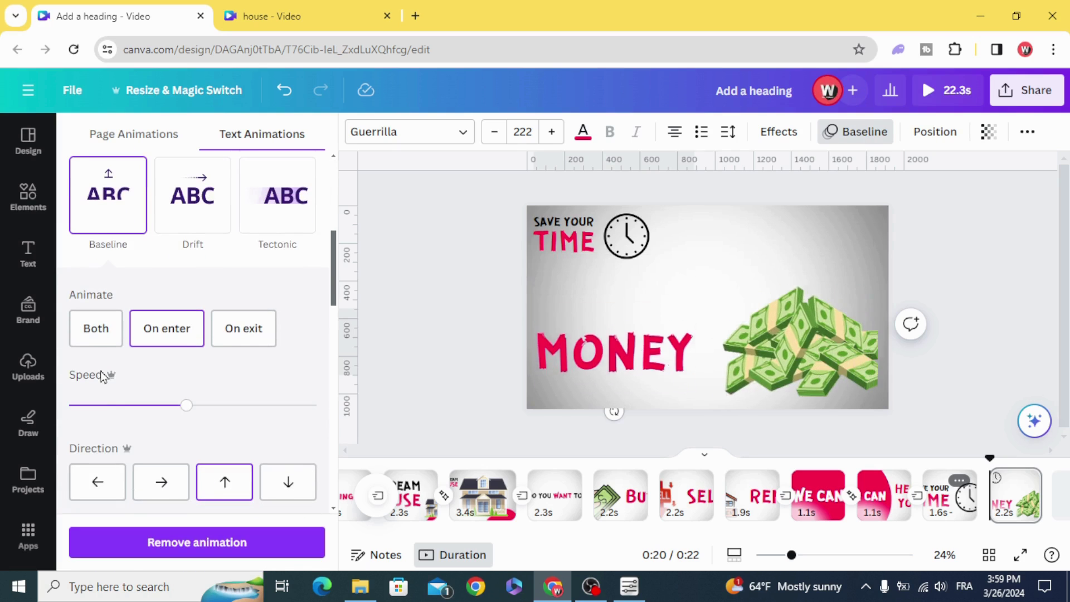
left_click(97, 481)
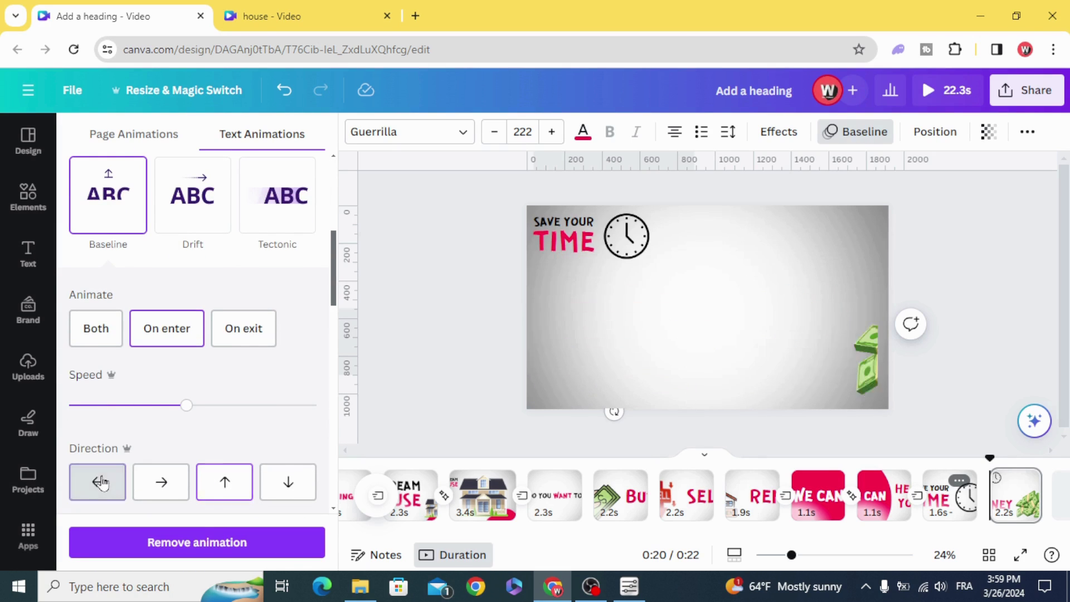
left_click(160, 483)
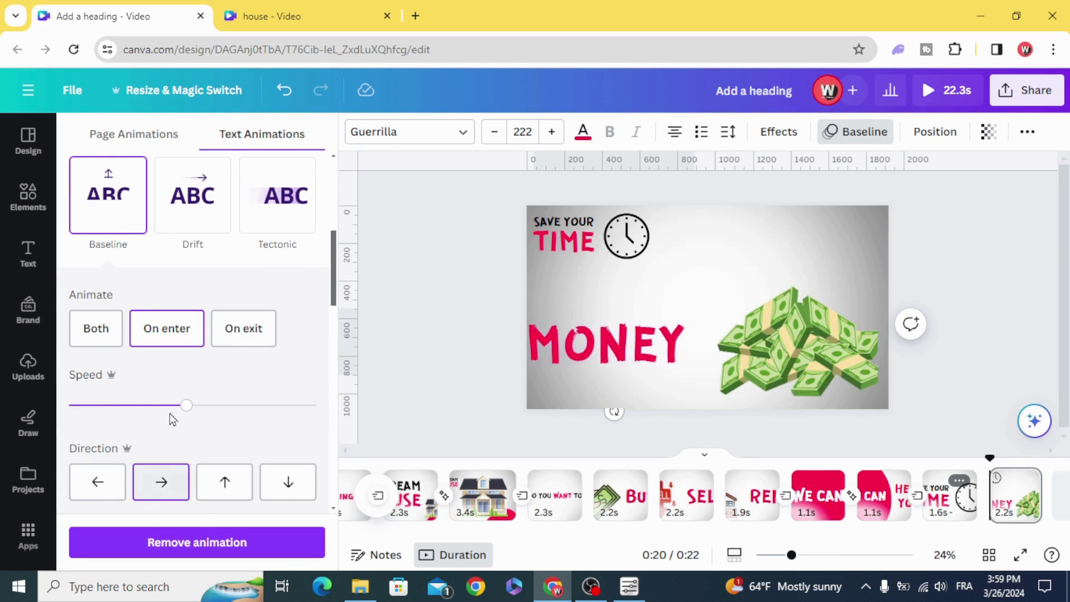
left_click(132, 410)
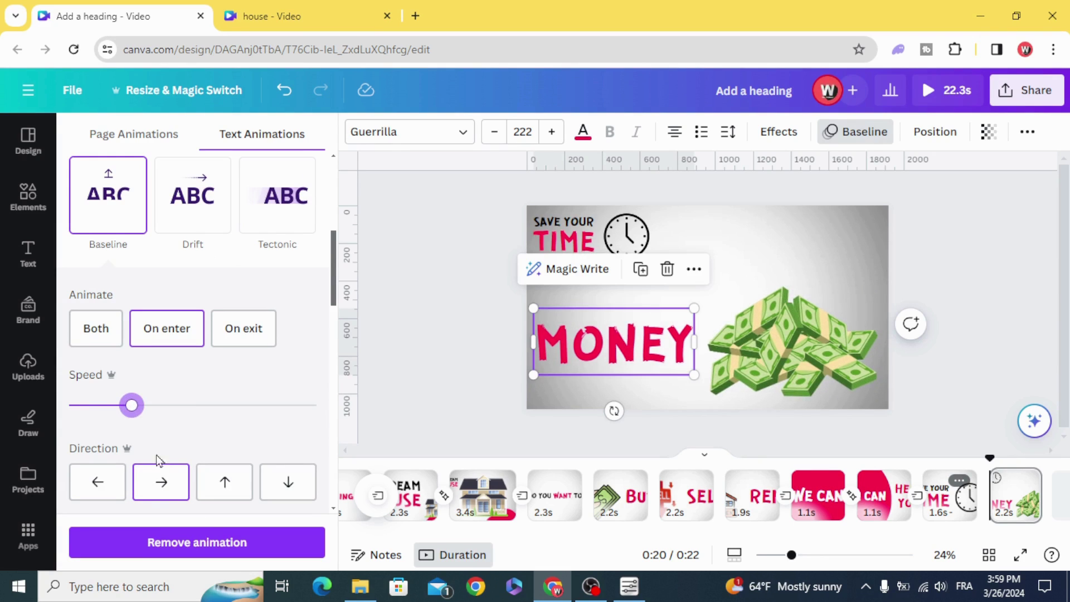
left_click(430, 334)
Add a heading reading "AND" between the small "SAVE YOUR TIME" group and the "MONEY" text
left_click(120, 281)
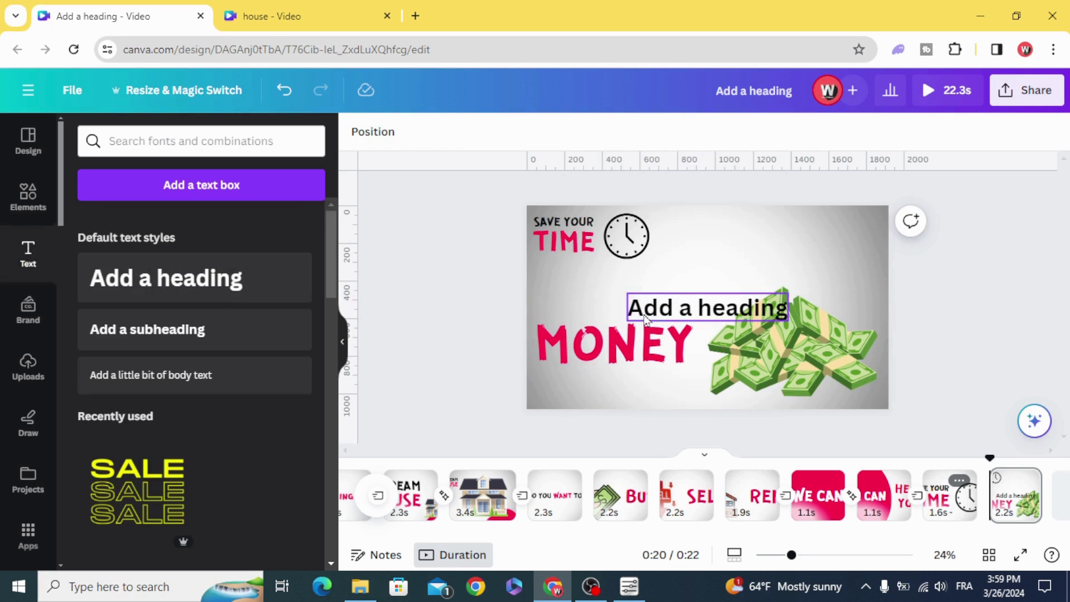
left_click_drag(672, 302, 610, 284)
double_click(613, 289)
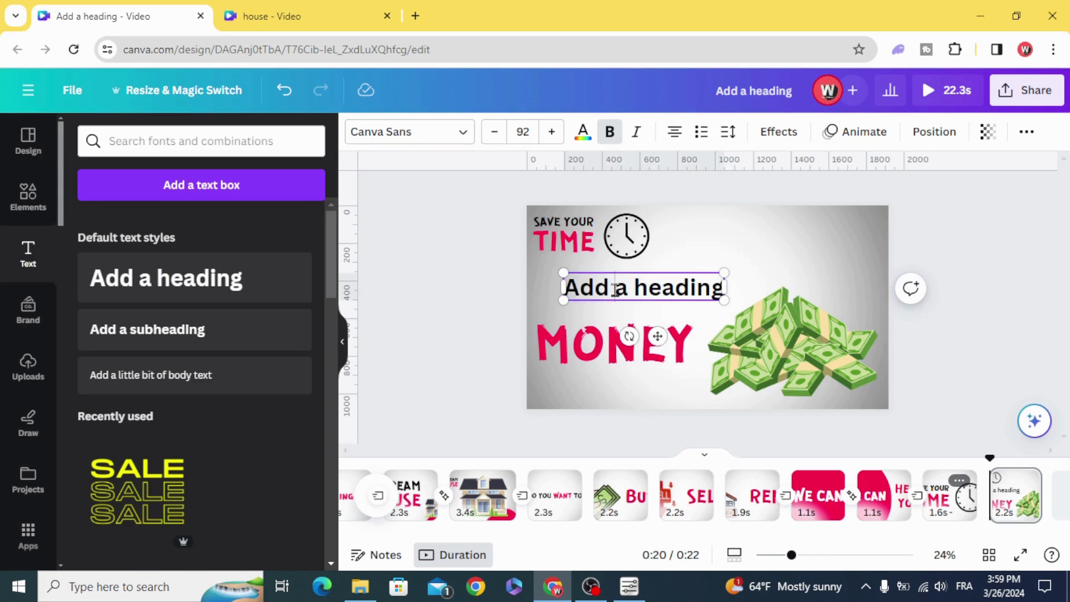
triple_click(615, 289)
type("AND")
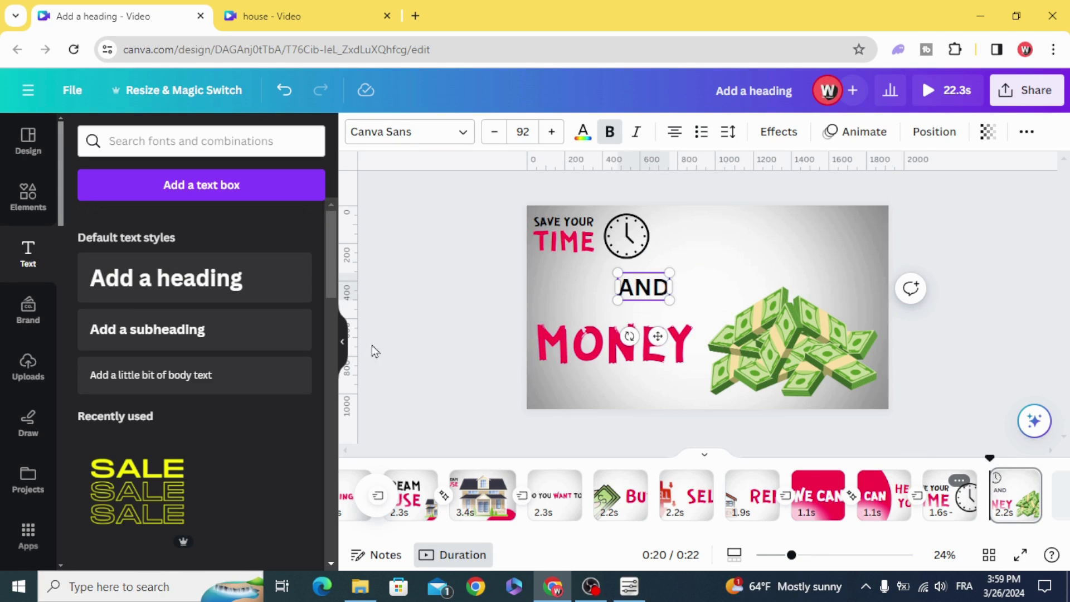
Set "AND" in the Guerrilla font, enlarge it to size 140 and centre it above "MONEY"
left_click(442, 133)
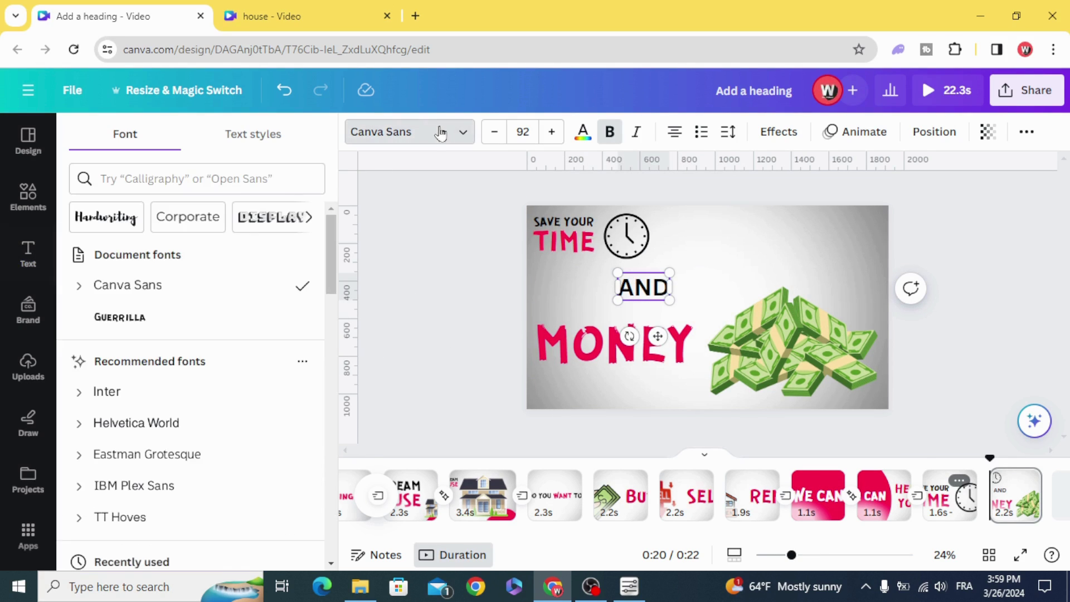
left_click(186, 311)
left_click(486, 282)
left_click_drag(644, 288, 615, 304)
Give the "AND" text a Pop entrance animation at a reduced speed
left_click(845, 141)
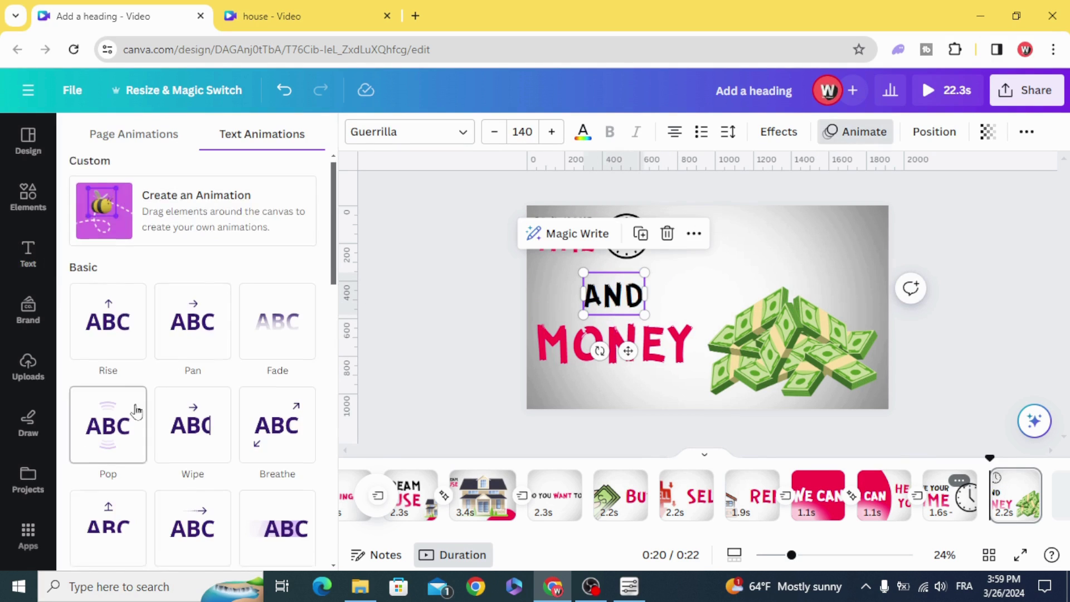
scroll(108, 335, "down", 3)
left_click(104, 275)
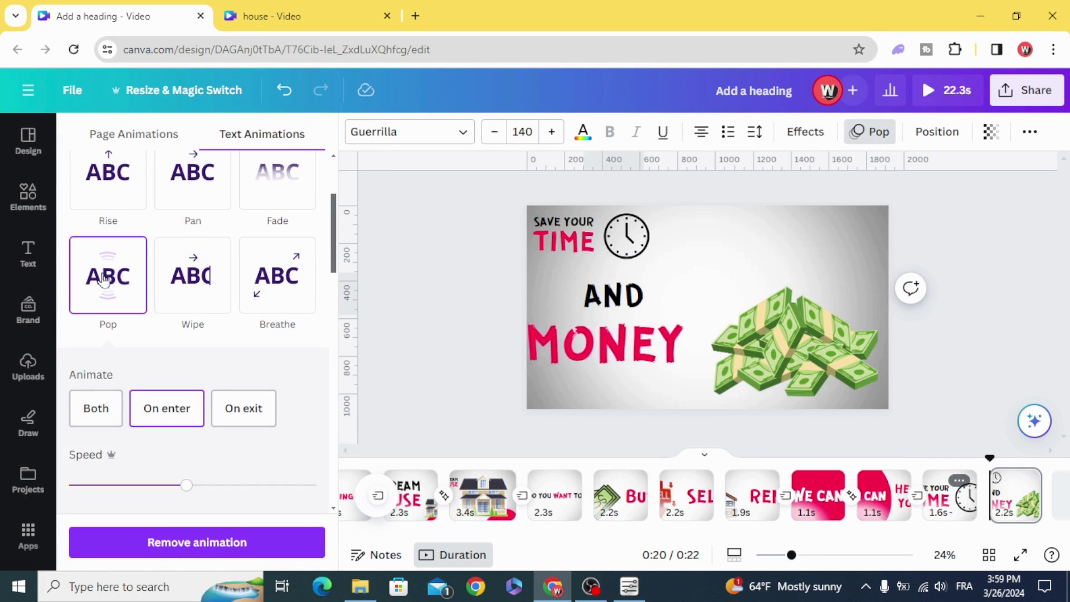
left_click(151, 485)
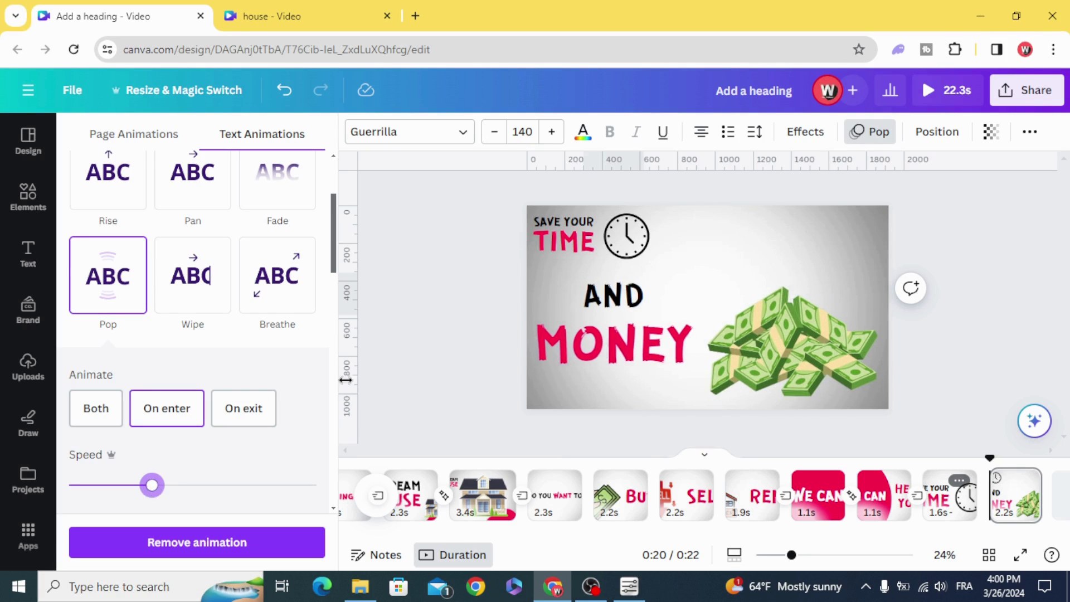
left_click(453, 340)
left_click(454, 340)
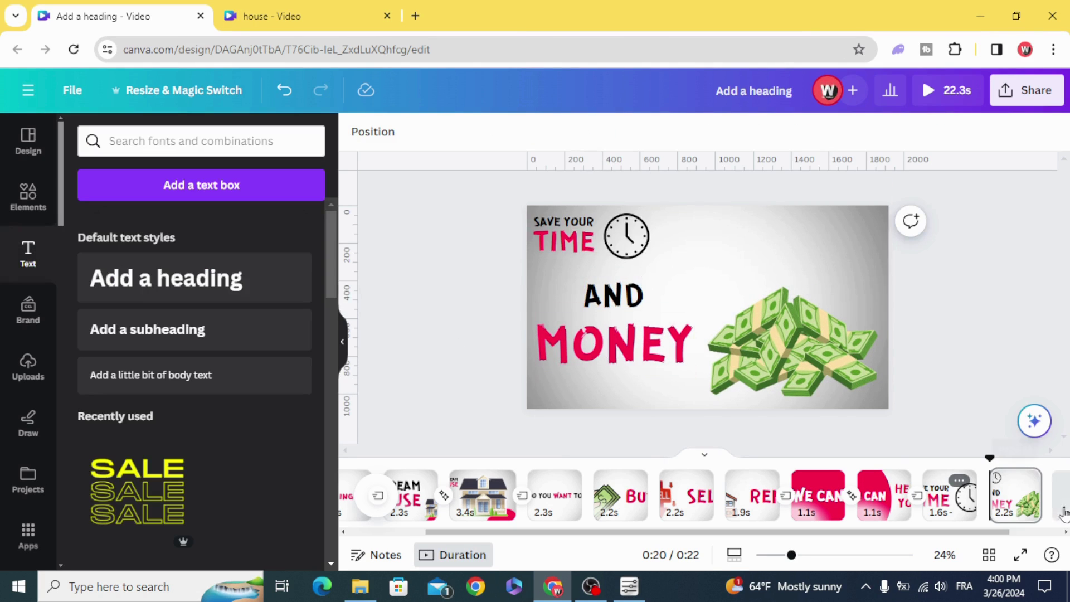
Add a Match & Move transition between the "SAVE YOUR TIME" page and the "AND MONEY" page
left_click(990, 511)
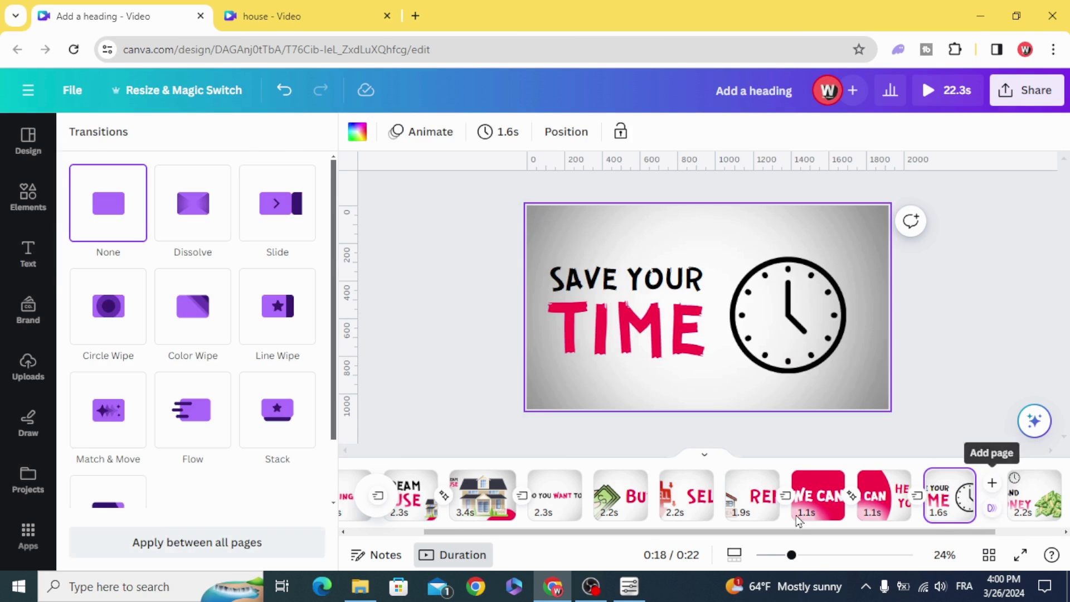
left_click(102, 419)
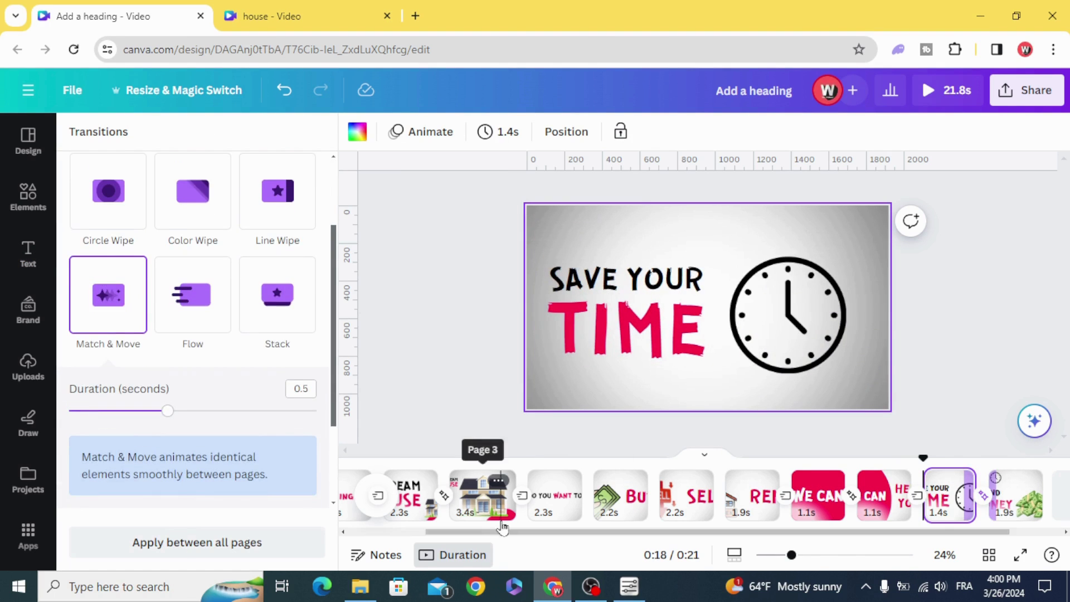
scroll(518, 533, "right", 3)
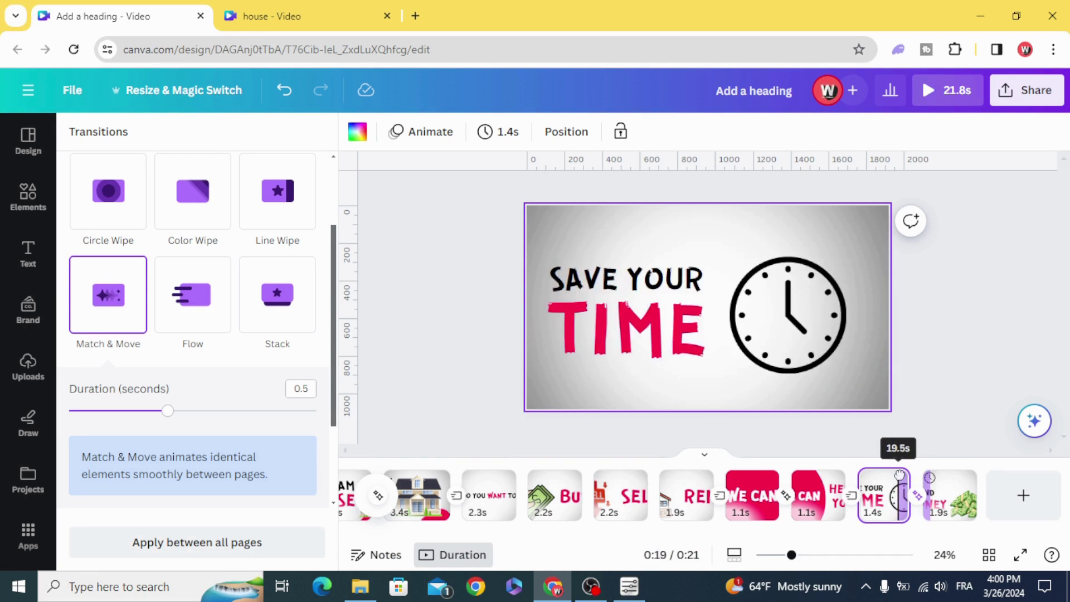
Delay the money image and the "MONEY" text on the last page, trimming their starts to durations of about 1.8 s and 1.9 s
left_click(793, 370)
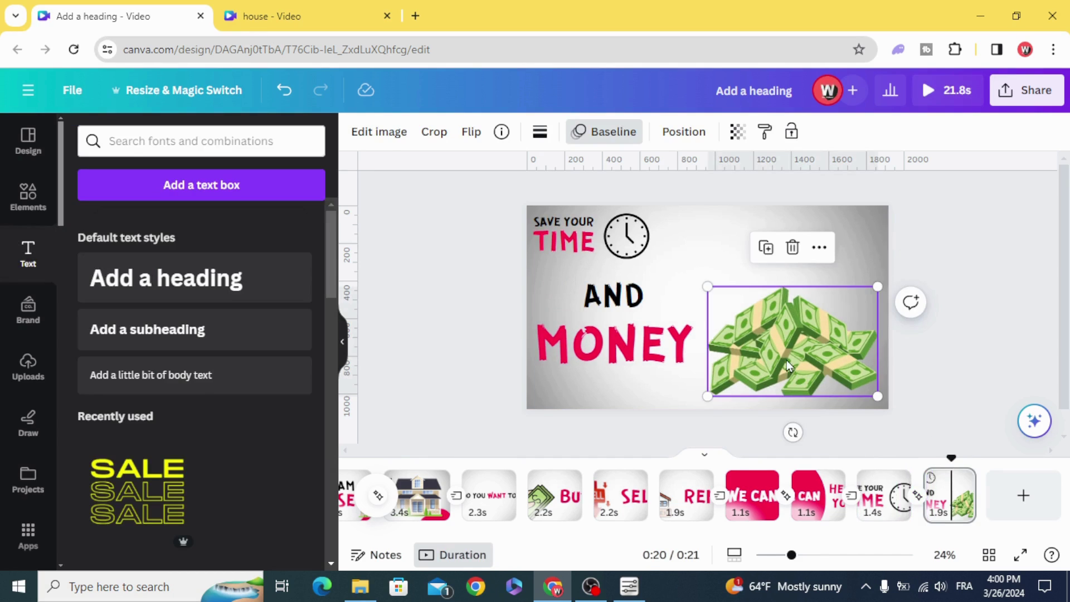
right_click(769, 361)
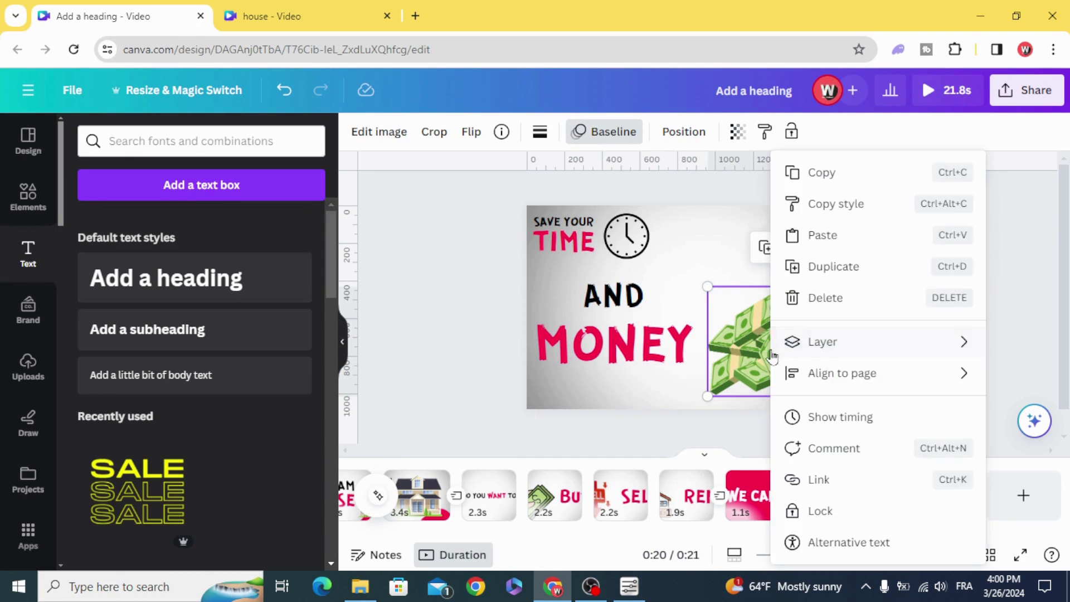
left_click(819, 418)
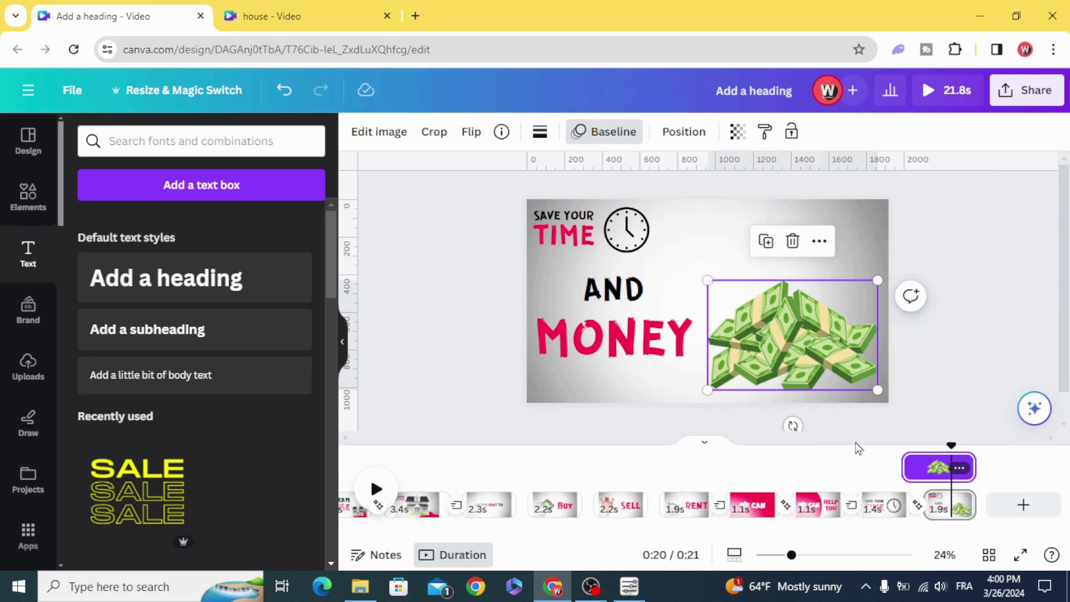
left_click_drag(904, 475, 927, 455)
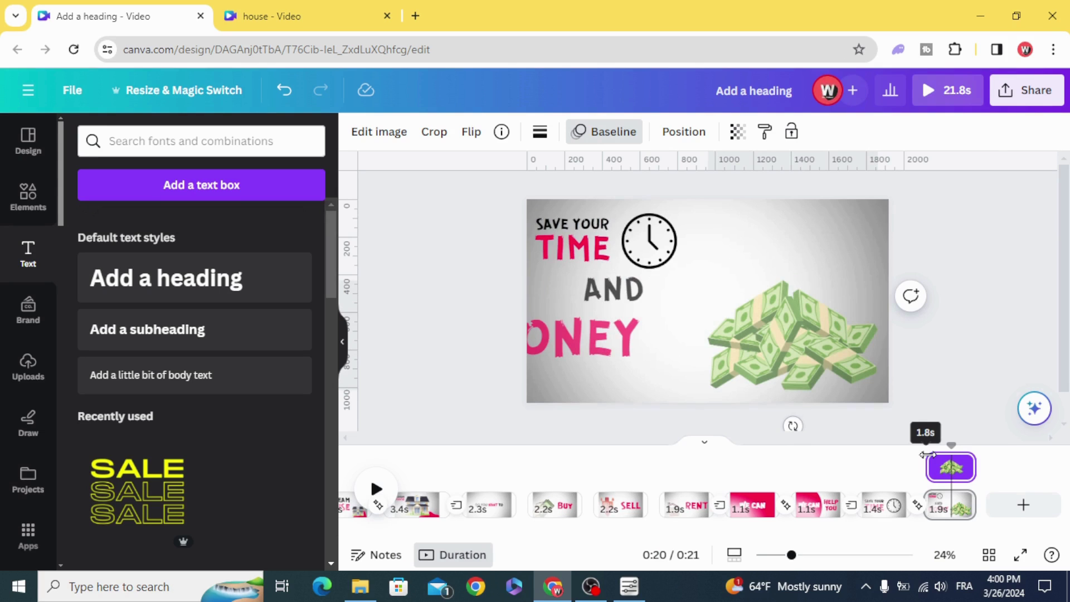
left_click(607, 365)
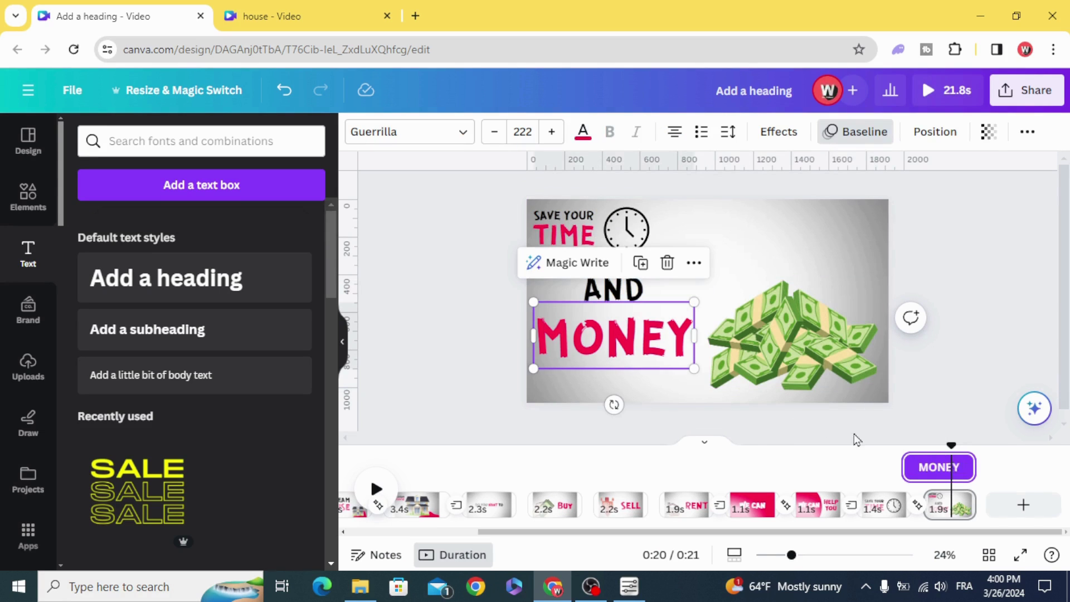
left_click_drag(902, 465, 928, 470)
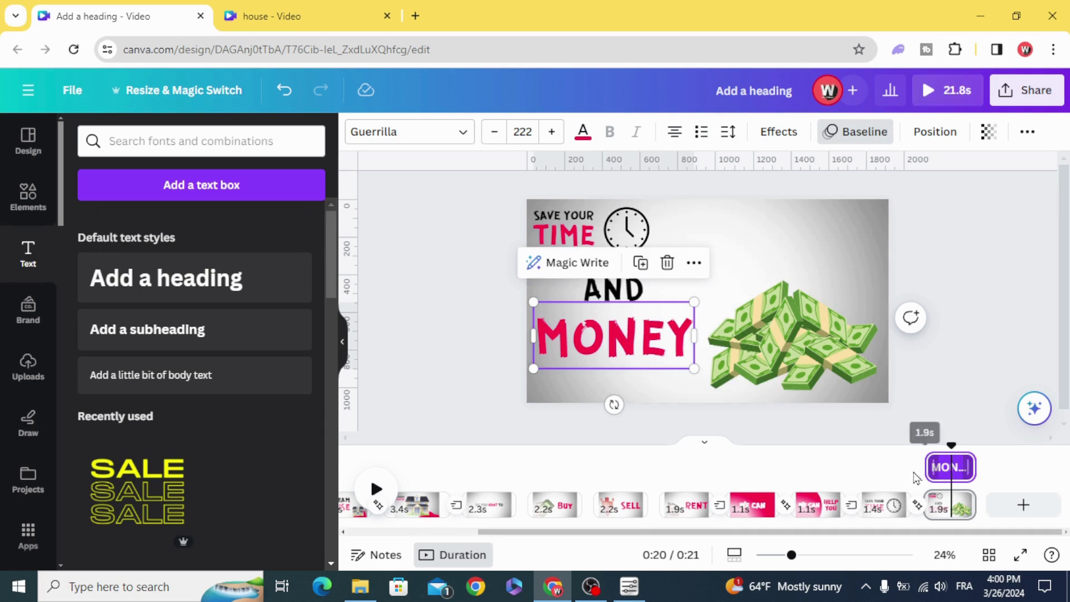
Show the timing of the "AND" text and trim its start so that it appears after the page transition
left_click(589, 307)
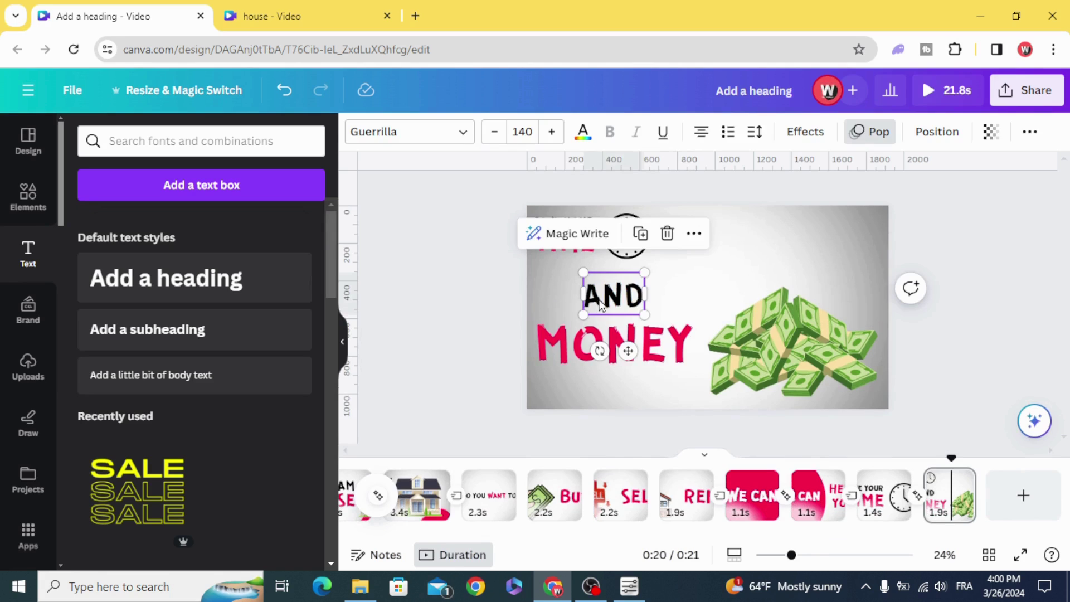
right_click(600, 305)
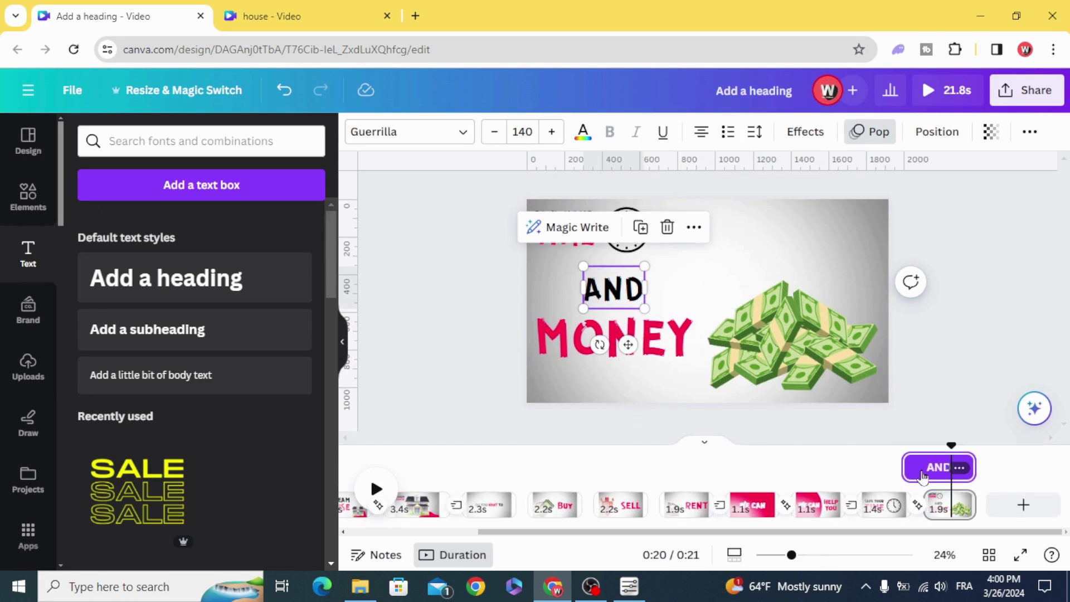
left_click_drag(906, 467, 887, 446)
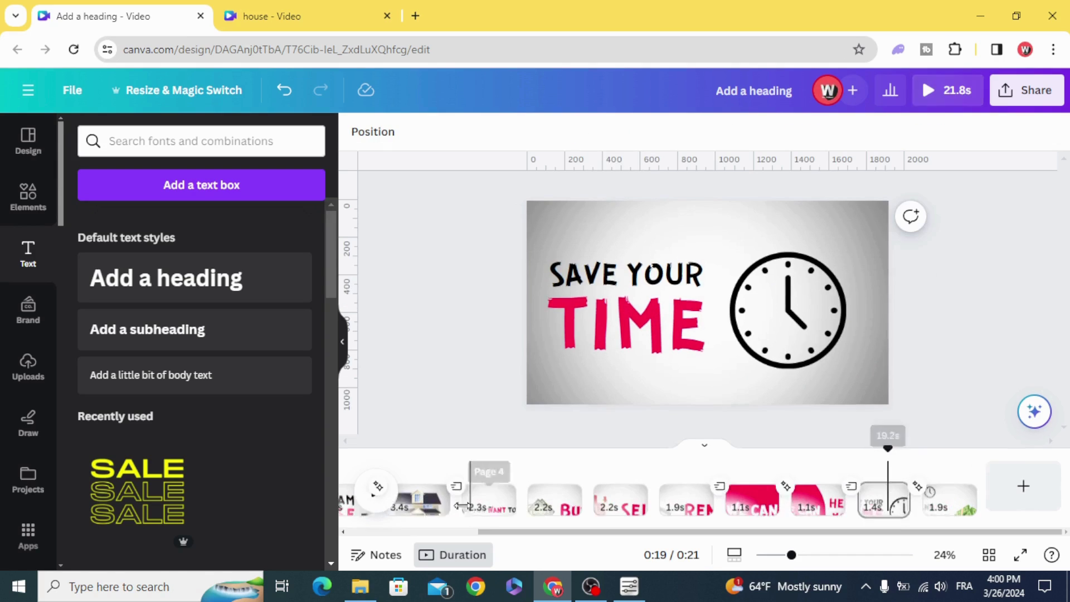
Play back the "SAVE YOUR TIME AND MONEY" pages to check their transition and element timing
mouse_move(530, 534)
left_mouse_down()
mouse_move(360, 540)
mouse_move(532, 539)
mouse_move(513, 541)
left_mouse_up()
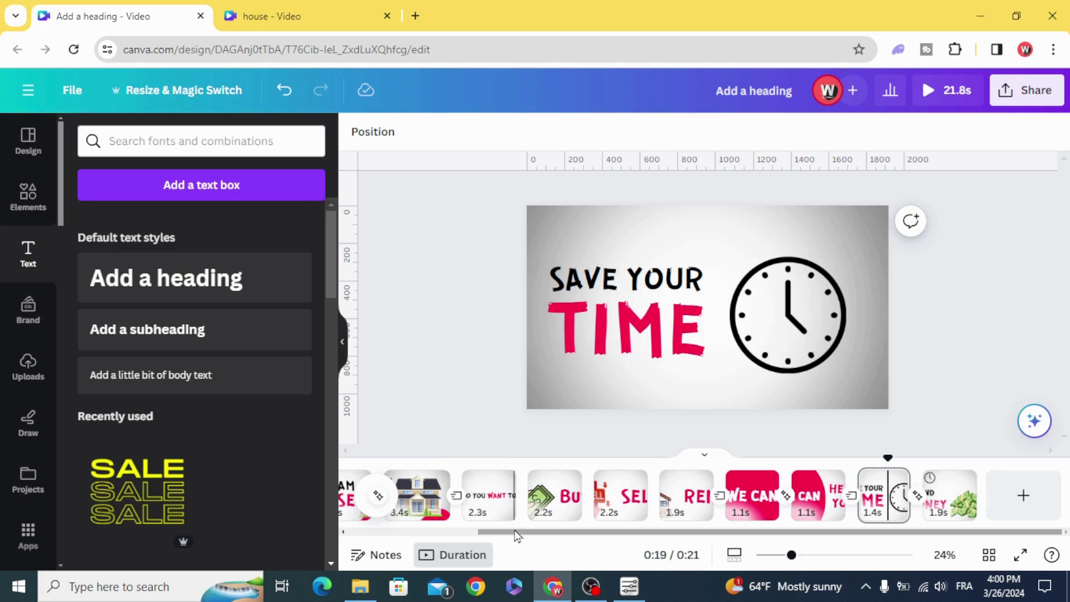
scroll(376, 495, "left", 4)
scroll(378, 496, "right", 4)
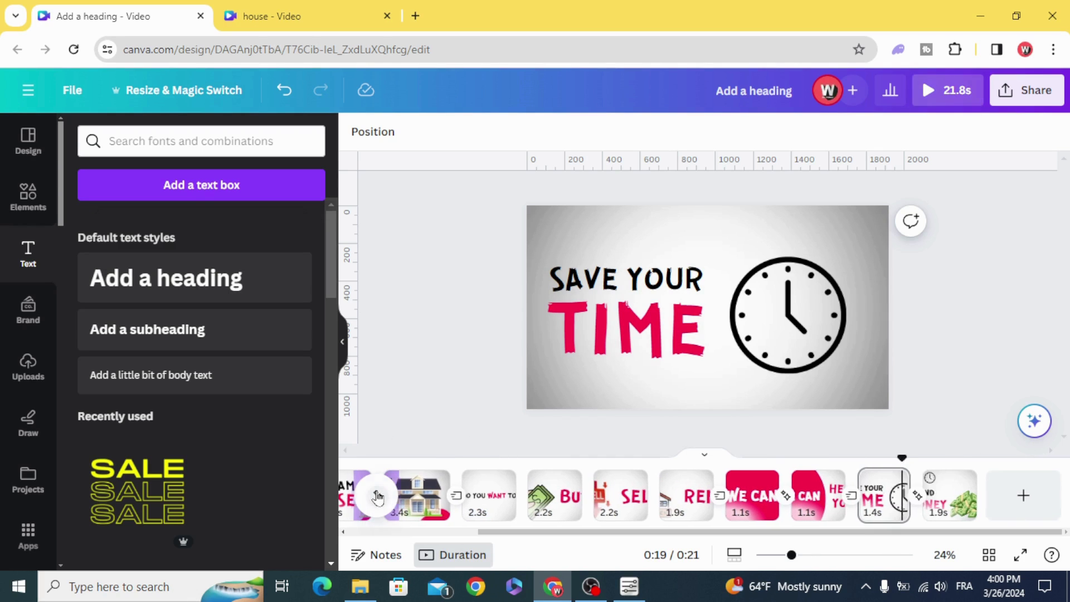
left_click(378, 496)
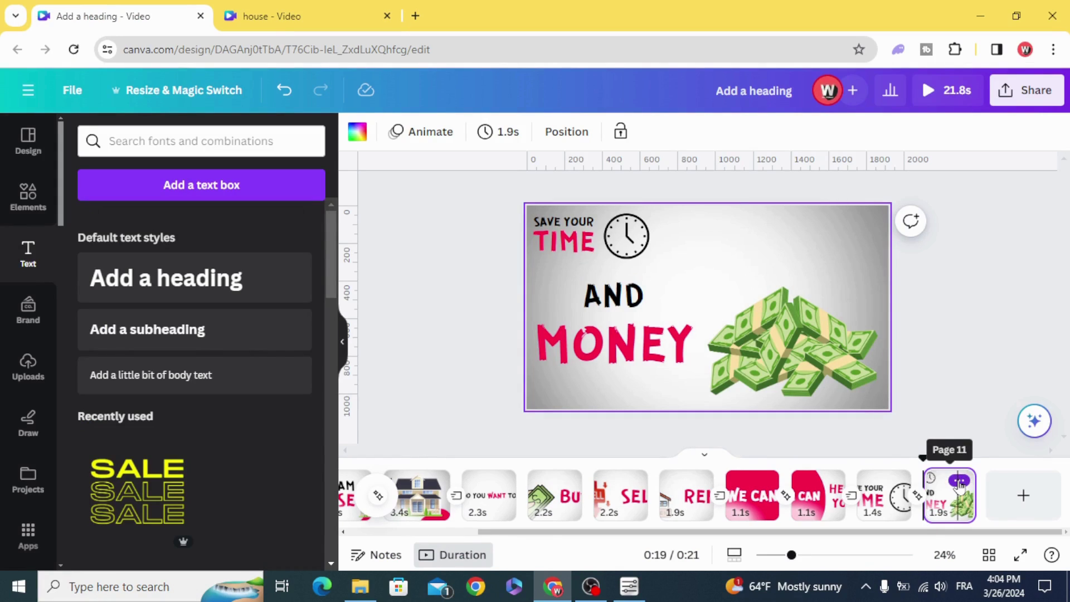
Duplicate the "AND MONEY" page and delete all text and images from the copy, keeping its grey gradient background
left_click(958, 481)
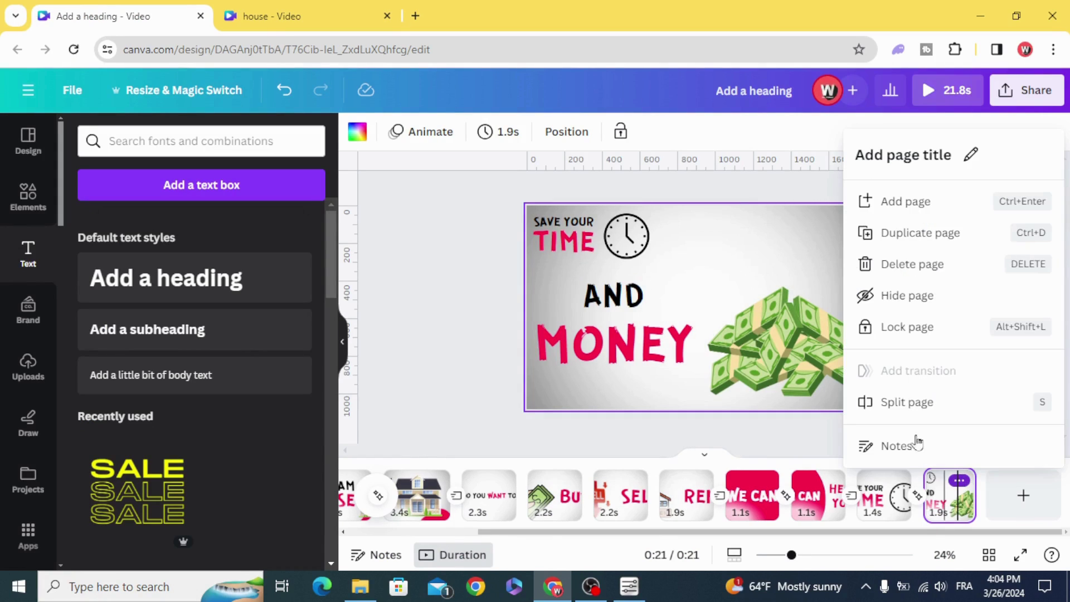
left_click(921, 234)
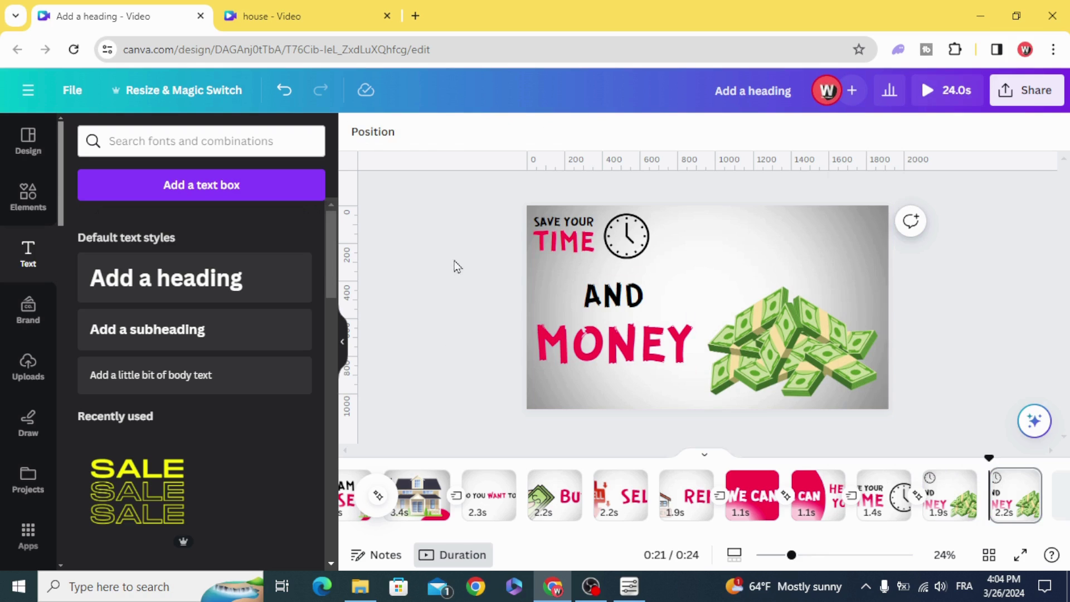
left_click_drag(467, 218, 894, 403)
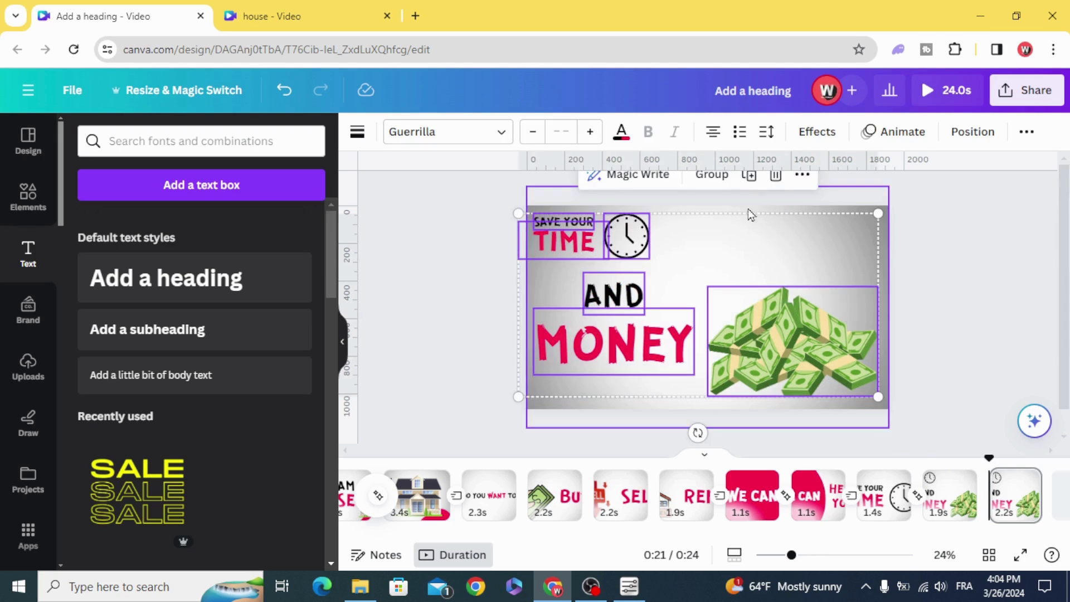
left_click(776, 177)
Add a heading reading "REAL ESTATE" to the new page and set it in the Guerrilla font
left_click(203, 278)
left_click(725, 318)
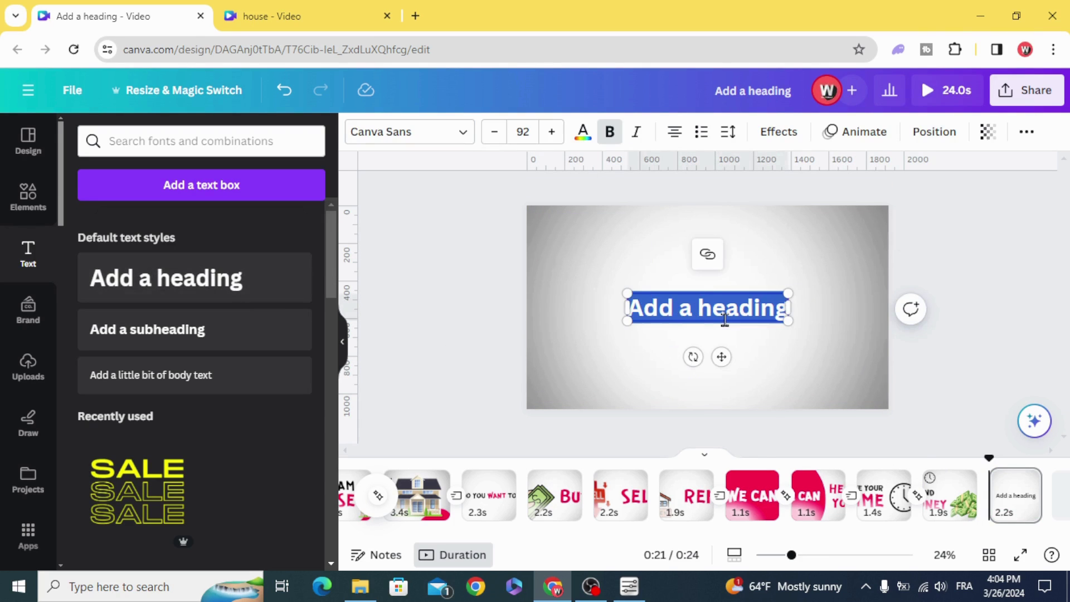
type("REAL ESTATE")
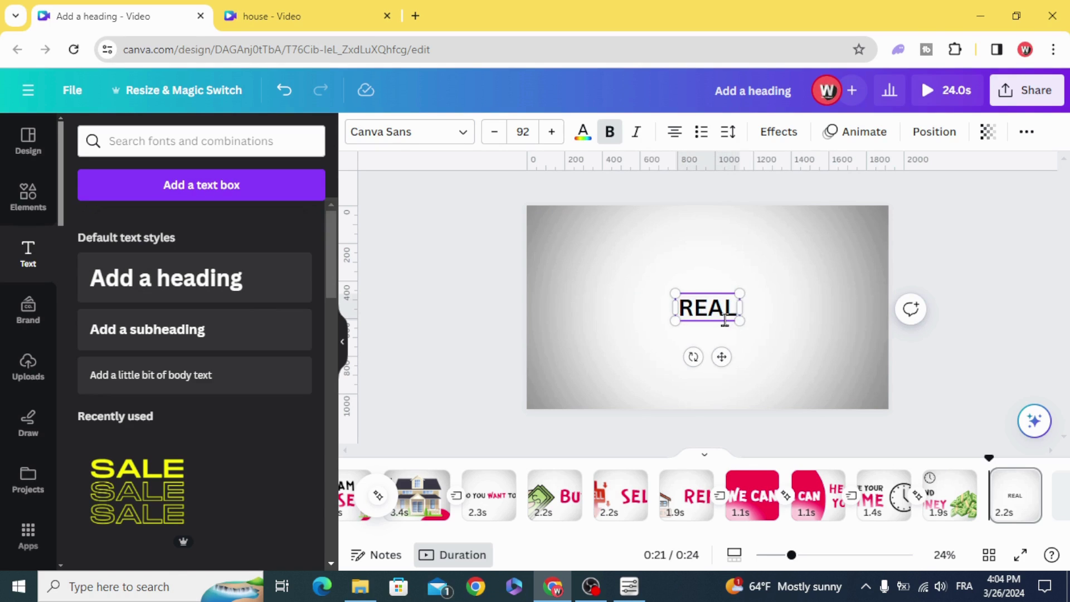
left_click(414, 136)
left_click(226, 329)
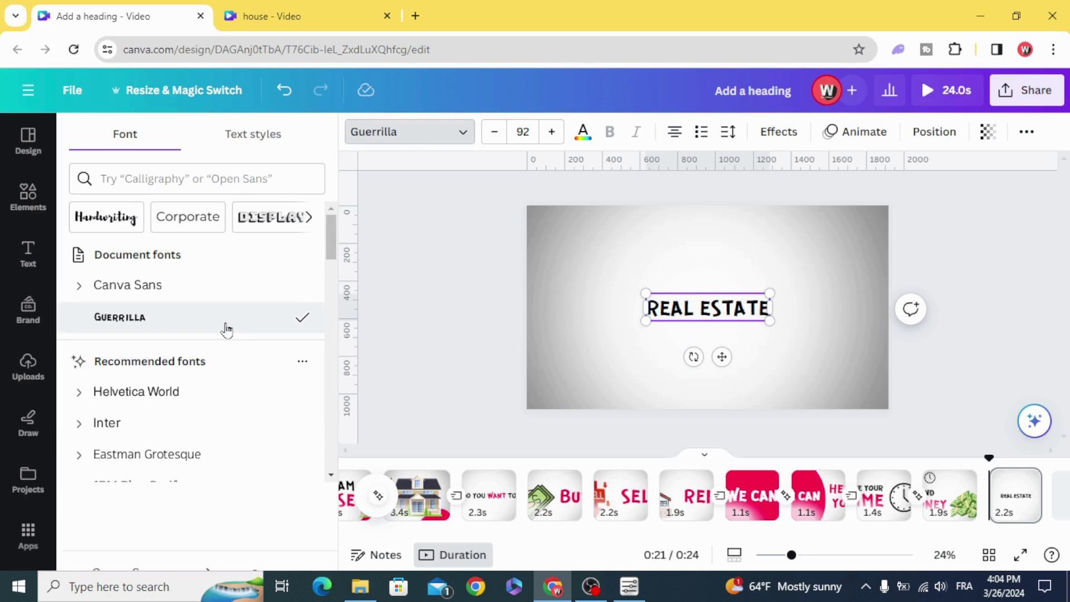
left_click(625, 326)
Enlarge the "REAL ESTATE" text to size 134 and centre it horizontally in the upper half of the page
left_click_drag(648, 318, 614, 283)
left_click_drag(736, 283, 780, 349)
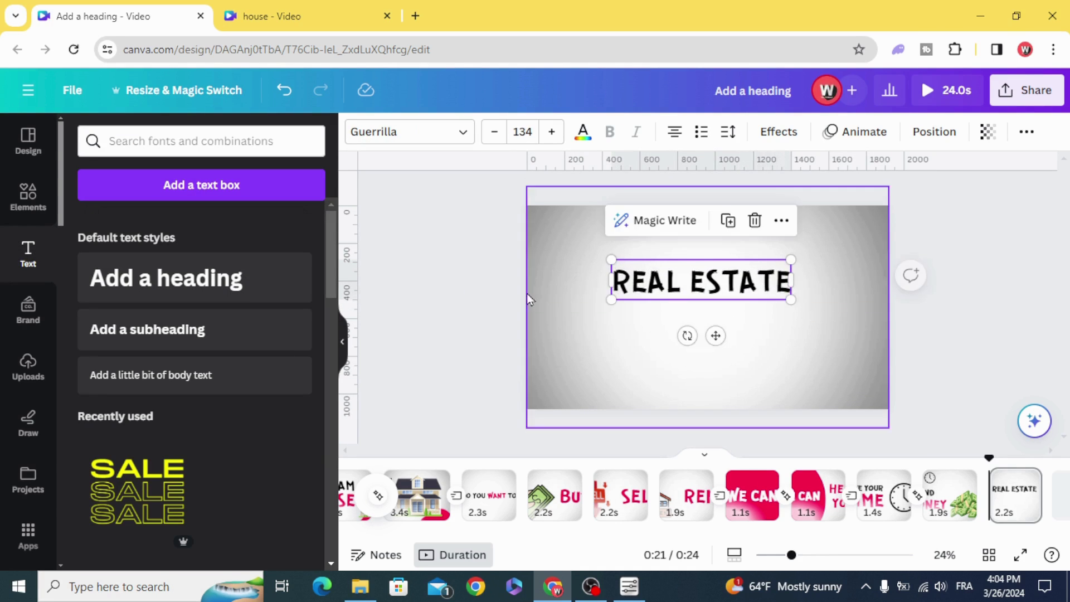
left_click(490, 277)
mouse_move(693, 284)
left_mouse_down()
mouse_move(709, 284)
mouse_move(699, 287)
left_mouse_up()
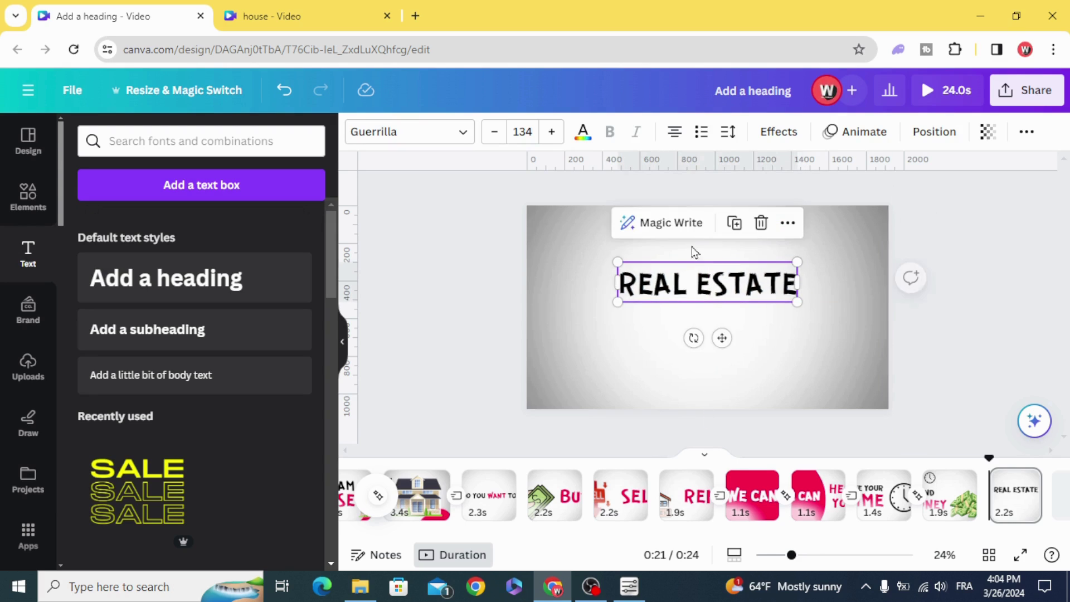
Duplicate the "REAL ESTATE" text directly below the original and change the copy to read "COMPANY"
left_click(734, 224)
double_click(701, 319)
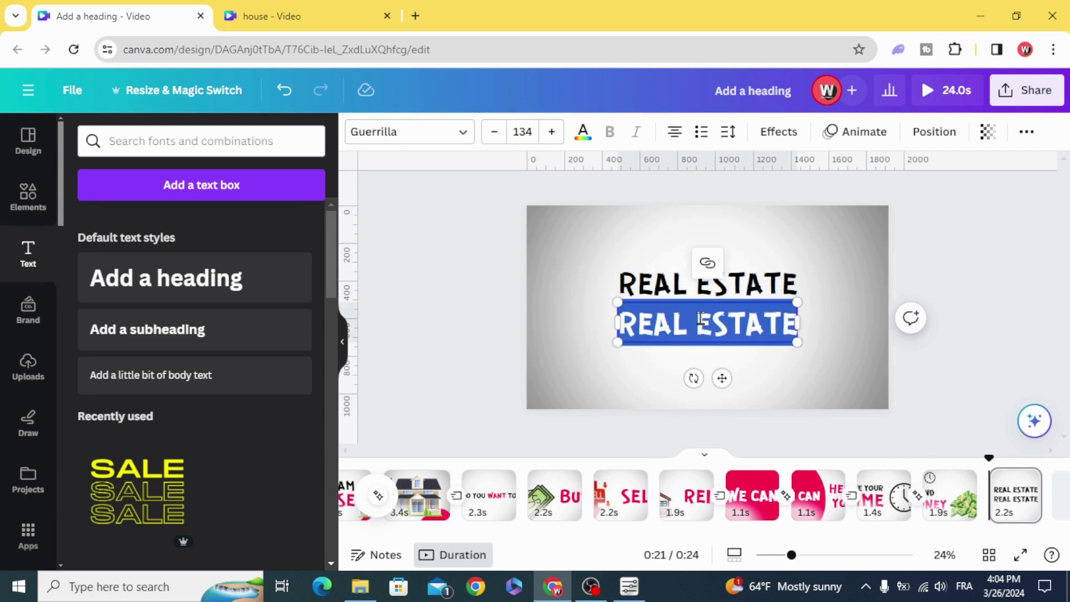
type("COMPANY")
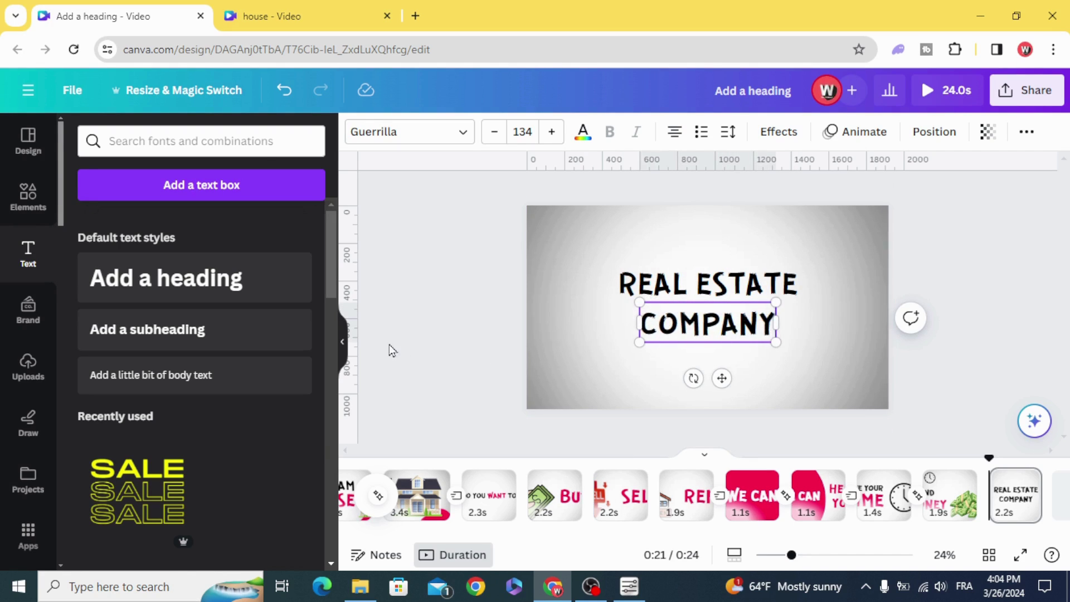
key("Escape")
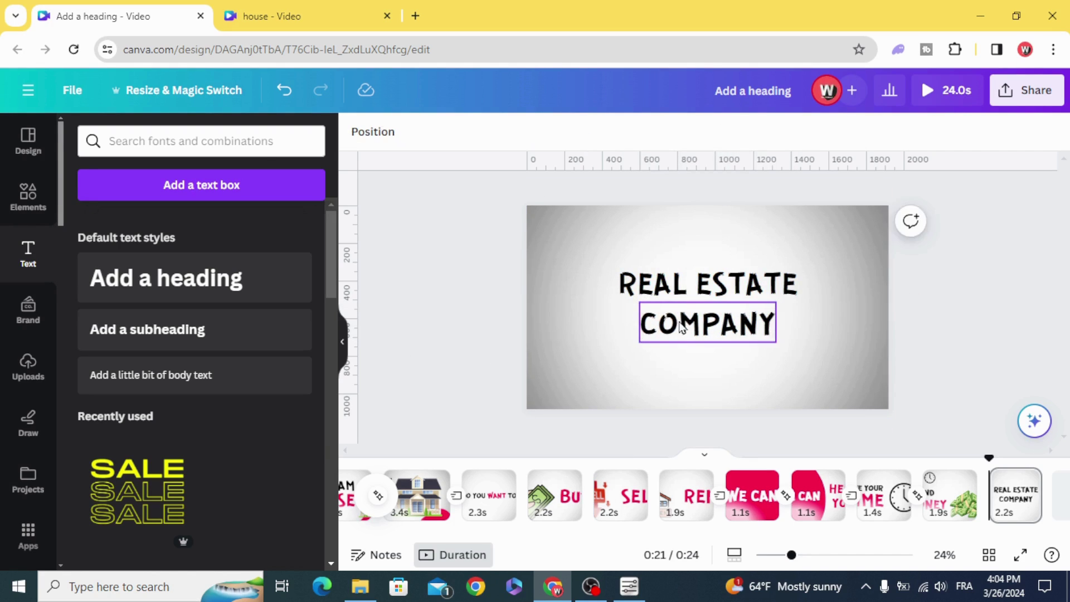
Colour "COMPANY" in the document's crimson and enlarge it to size 177, matching the left edge and width of "REAL ESTATE"
left_click(583, 131)
left_click(299, 227)
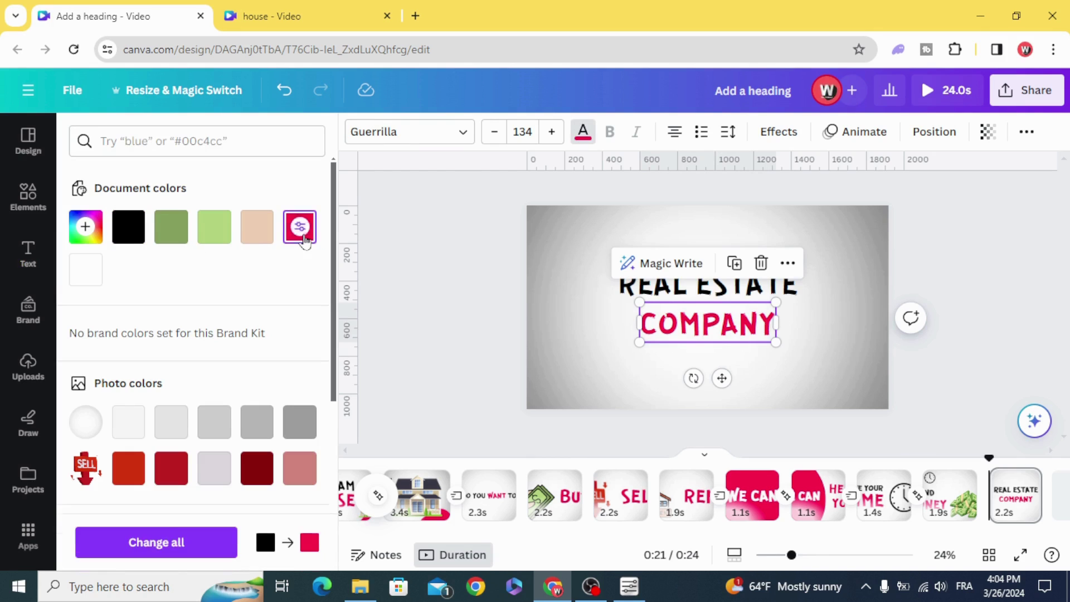
left_click(454, 299)
left_click(454, 299)
left_click_drag(691, 333, 668, 333)
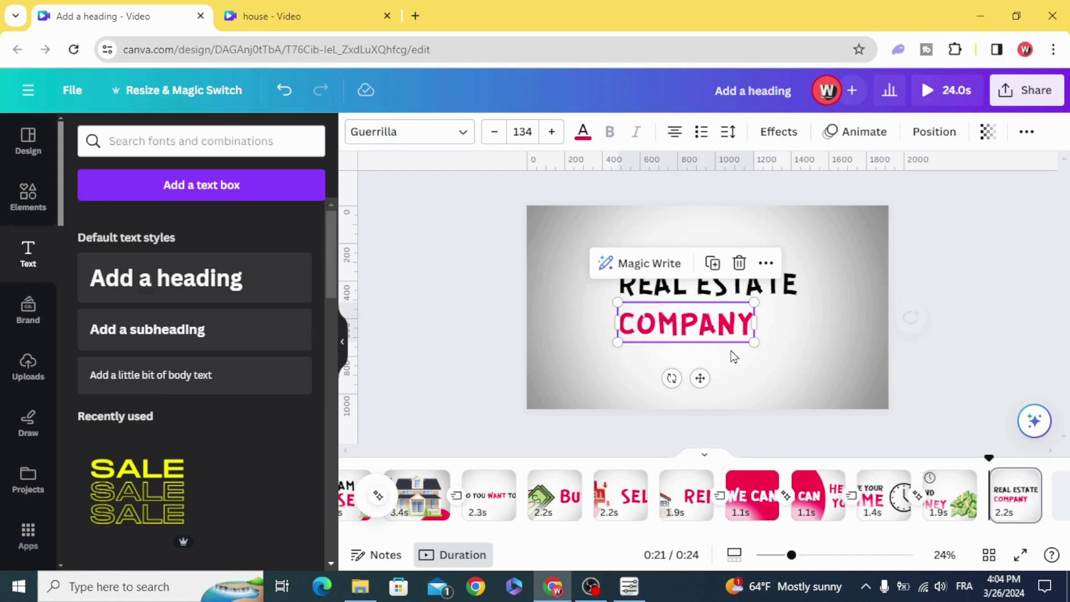
left_click_drag(754, 344, 798, 358)
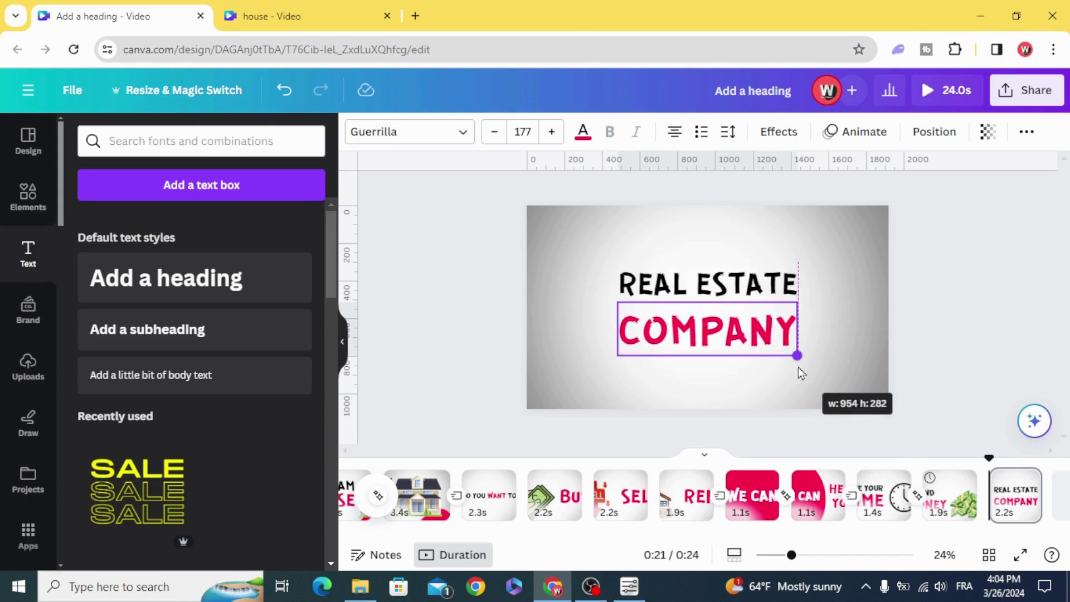
left_click(452, 325)
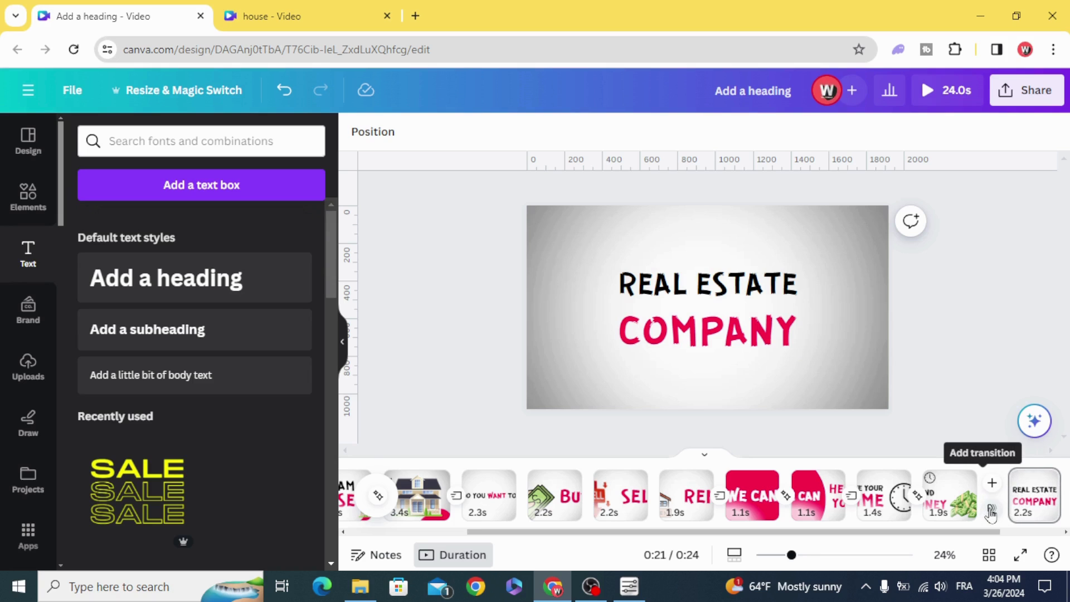
Add a Flow transition between the "AND MONEY" and "REAL ESTATE COMPANY" pages and play the video from the beginning
left_click(993, 508)
left_click(193, 415)
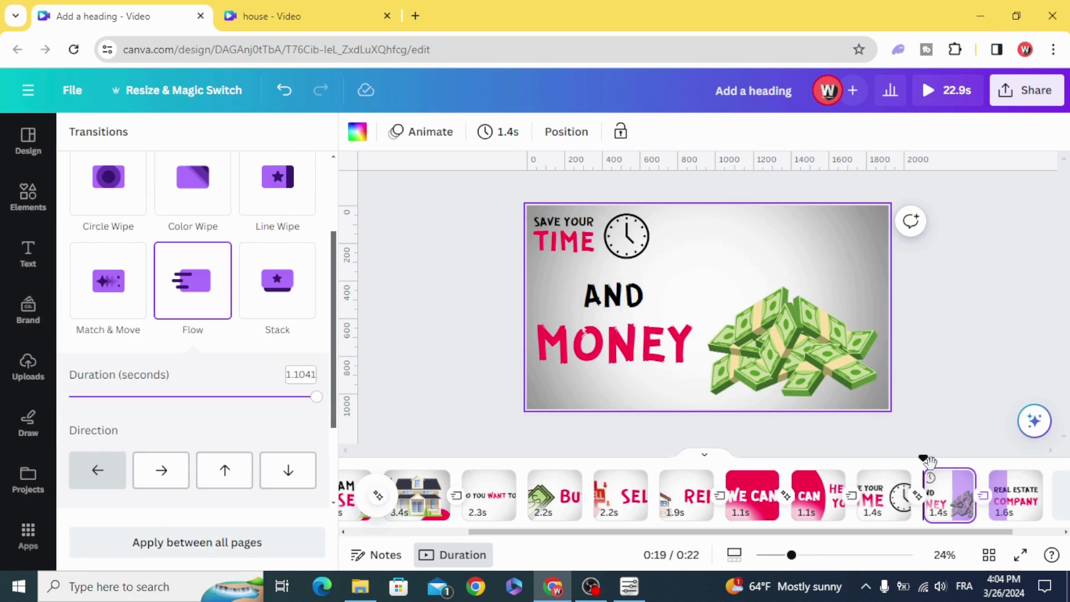
left_click_drag(923, 459, 302, 497)
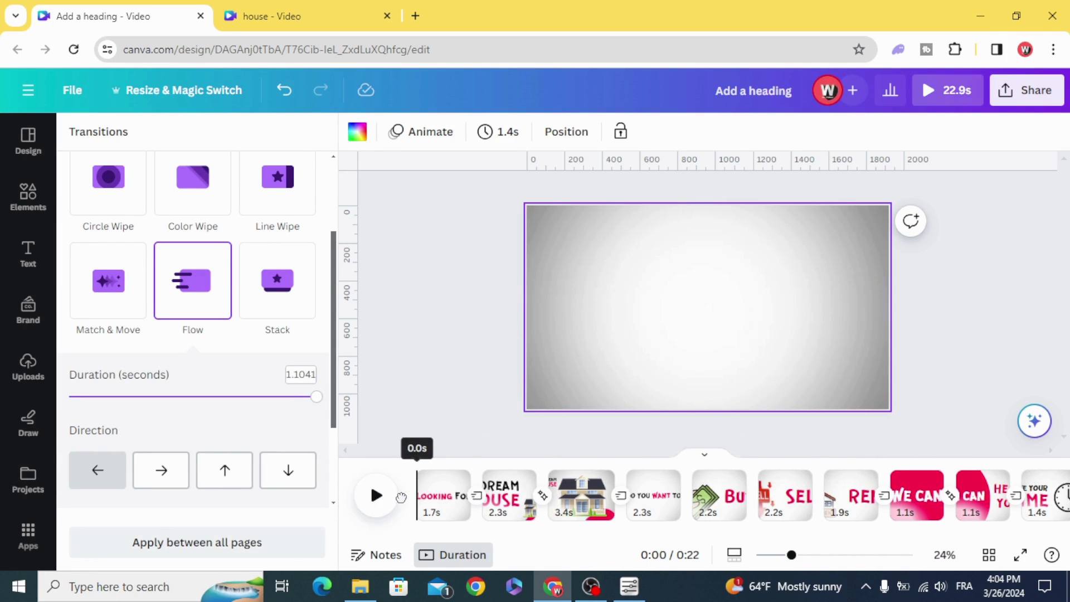
left_click(376, 496)
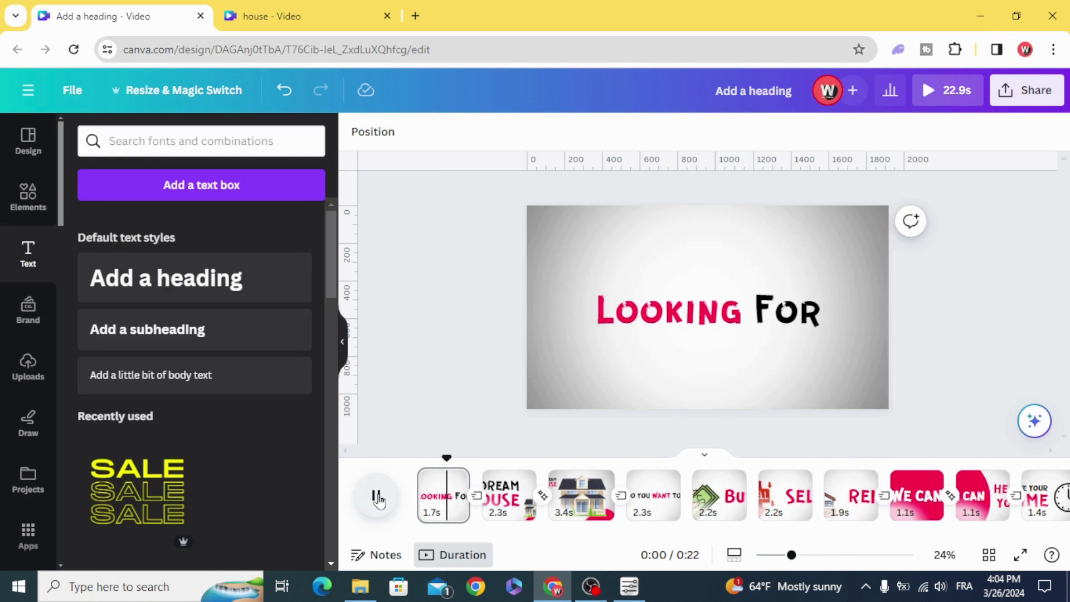